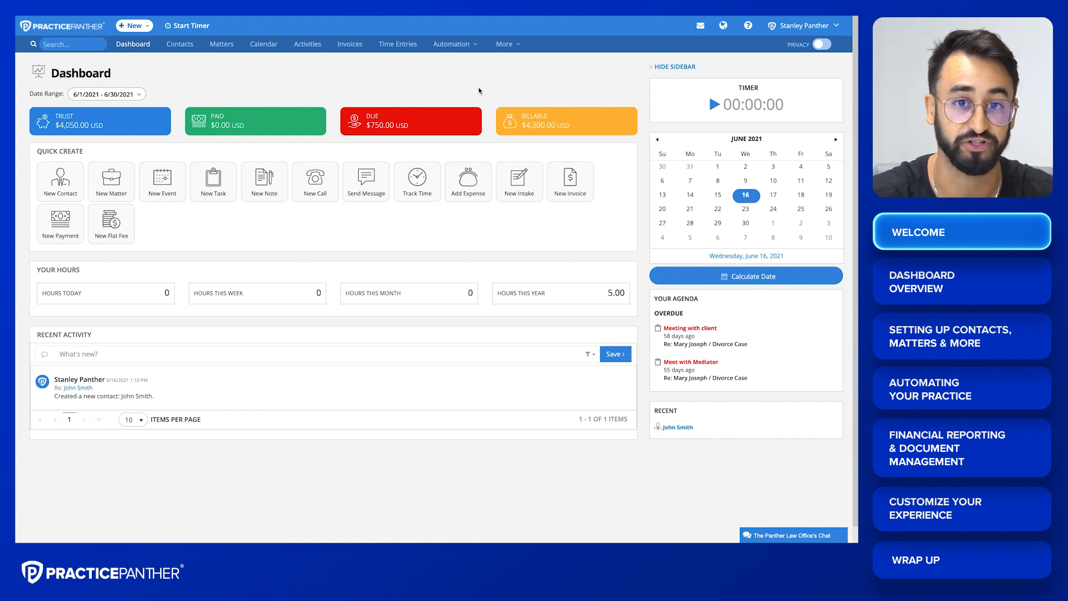
mouse_move(452, 121)
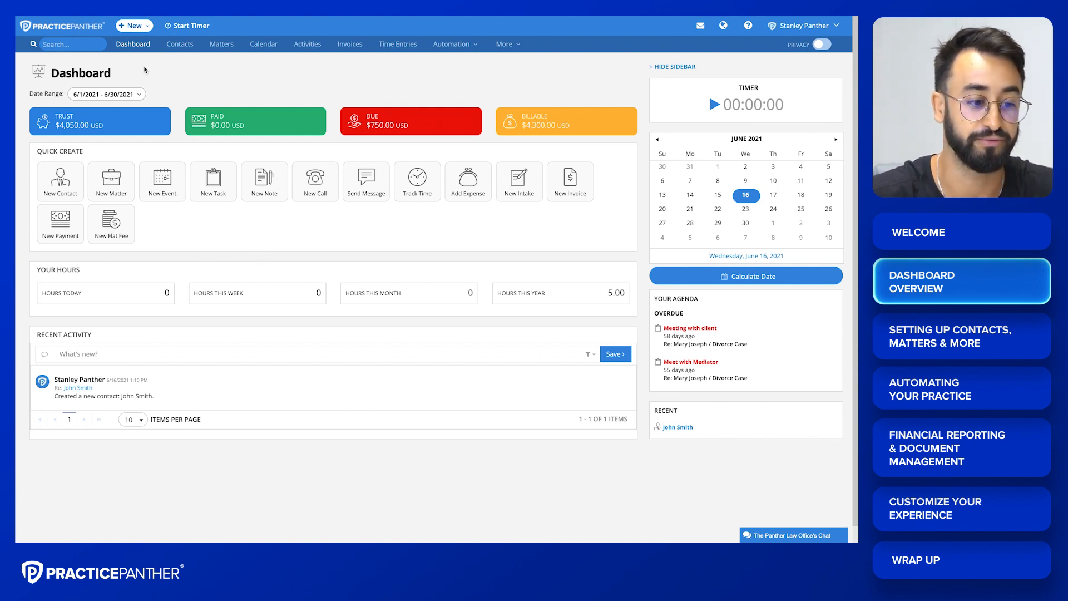
click(136, 27)
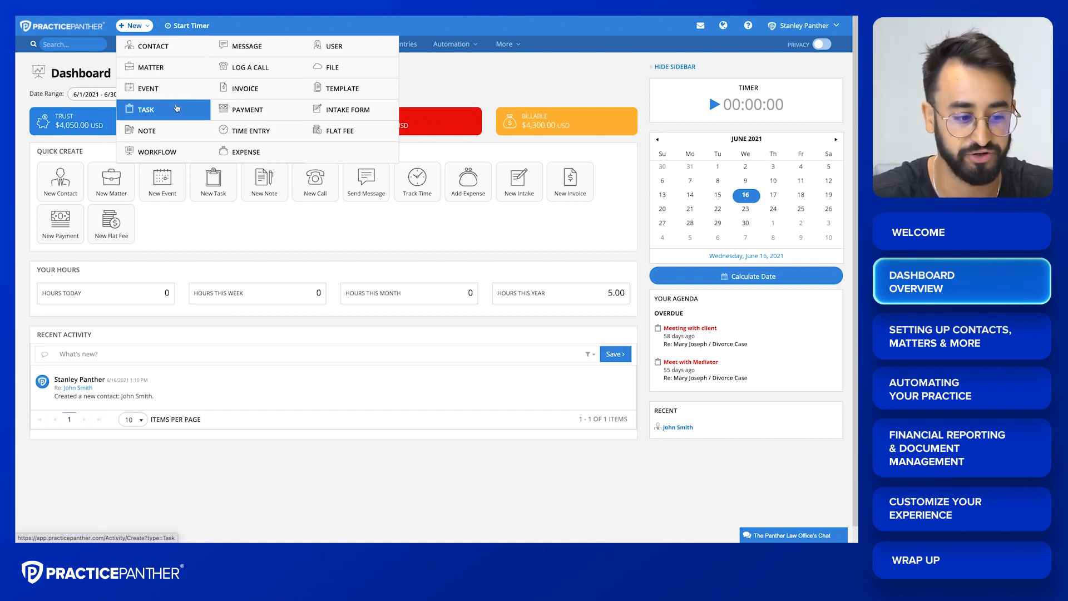
click(202, 243)
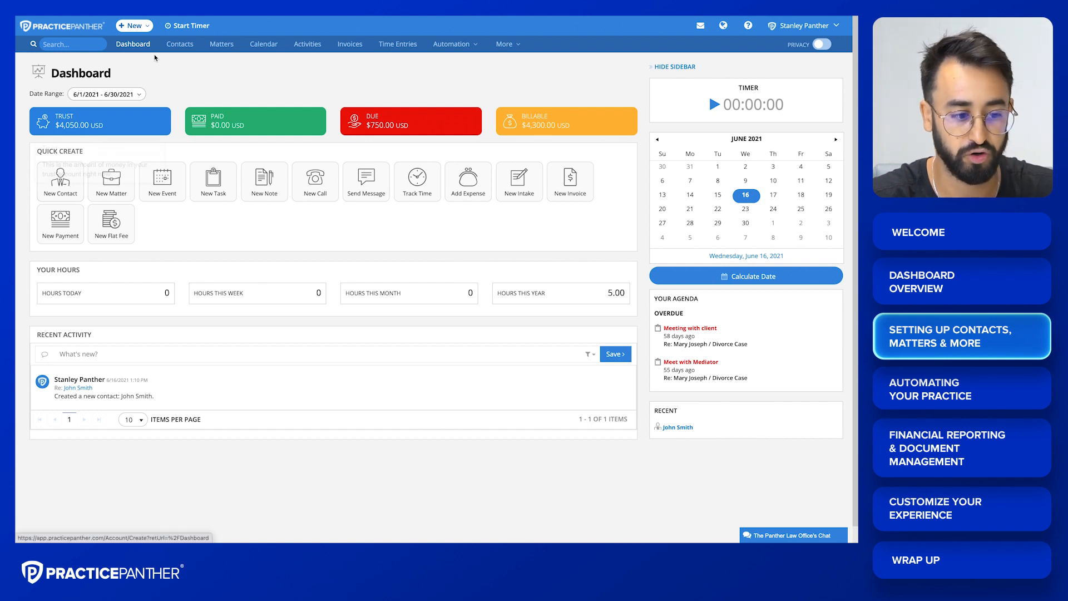
- Start a new contact and enter the contact's first and last name
click(139, 29)
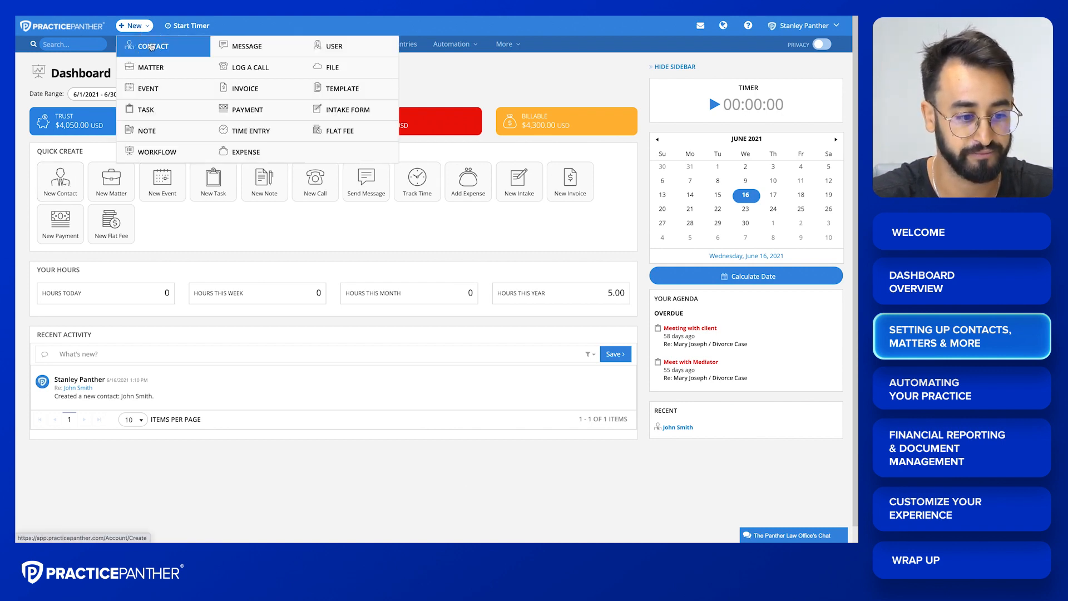
click(150, 45)
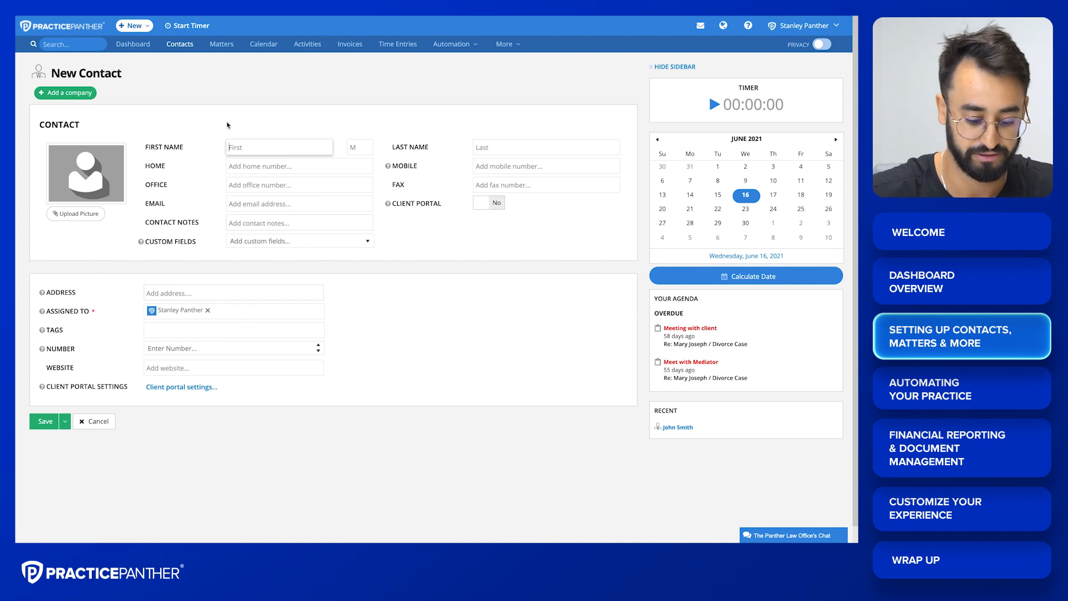
text(John)
key(Tab)
key(Tab)
text(Doe)
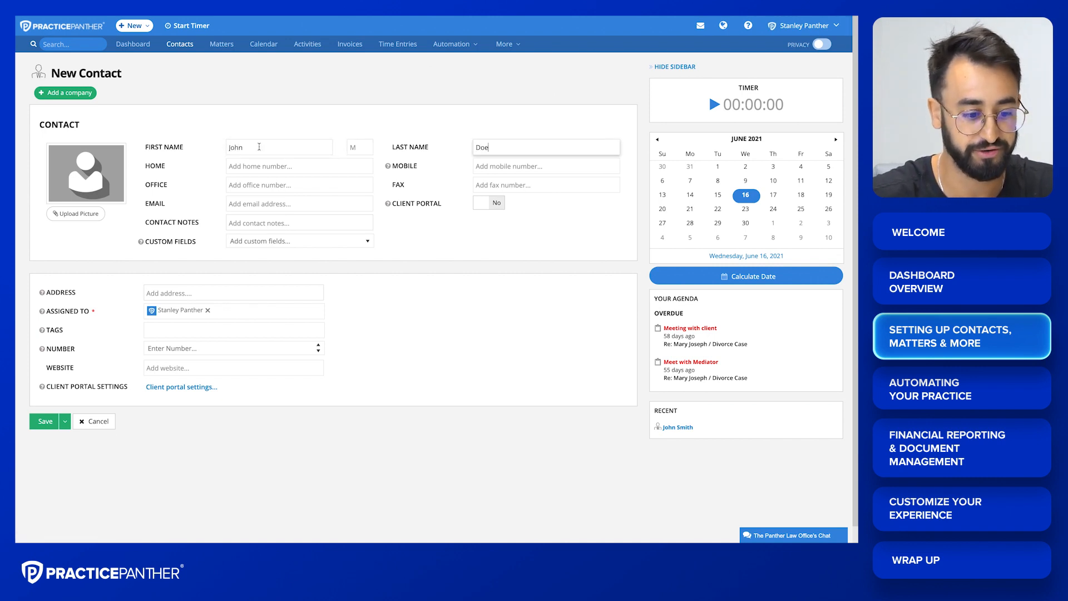
click(361, 255)
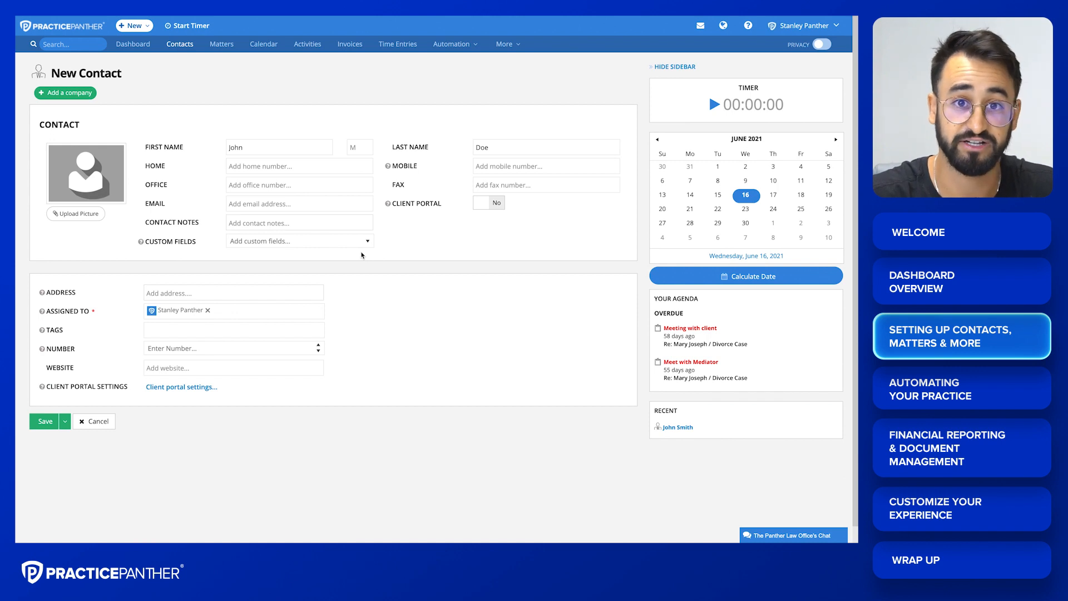
click(360, 241)
click(283, 280)
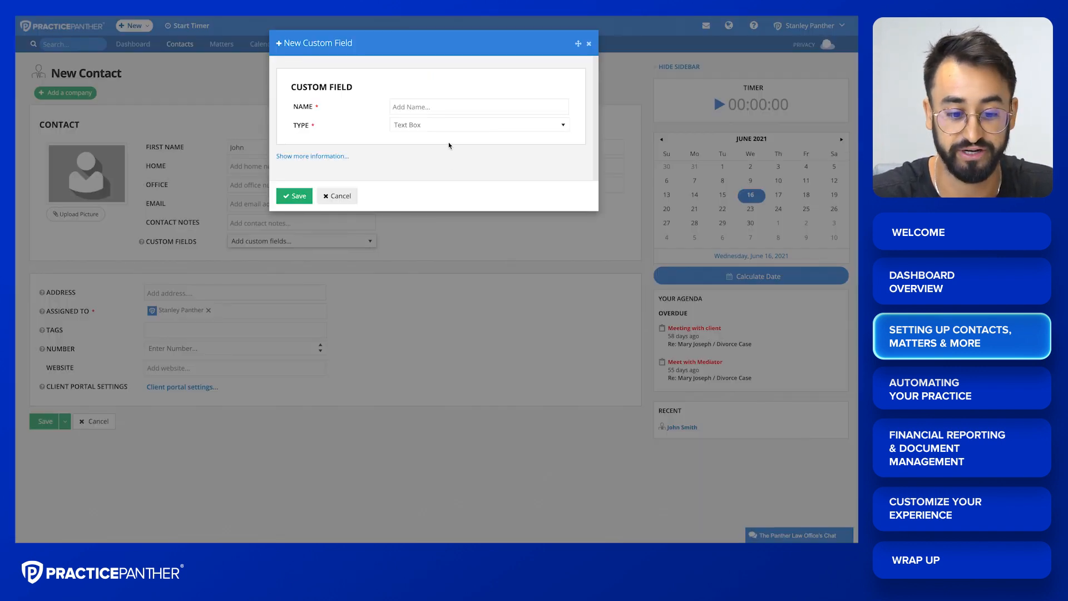
click(426, 131)
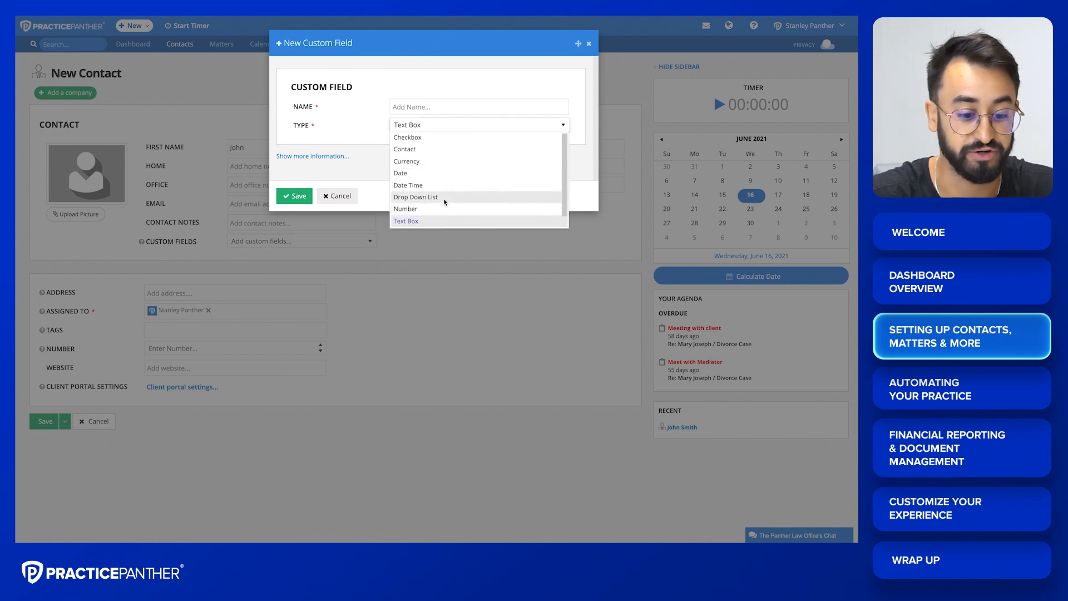
scroll(425, 217, down, 1)
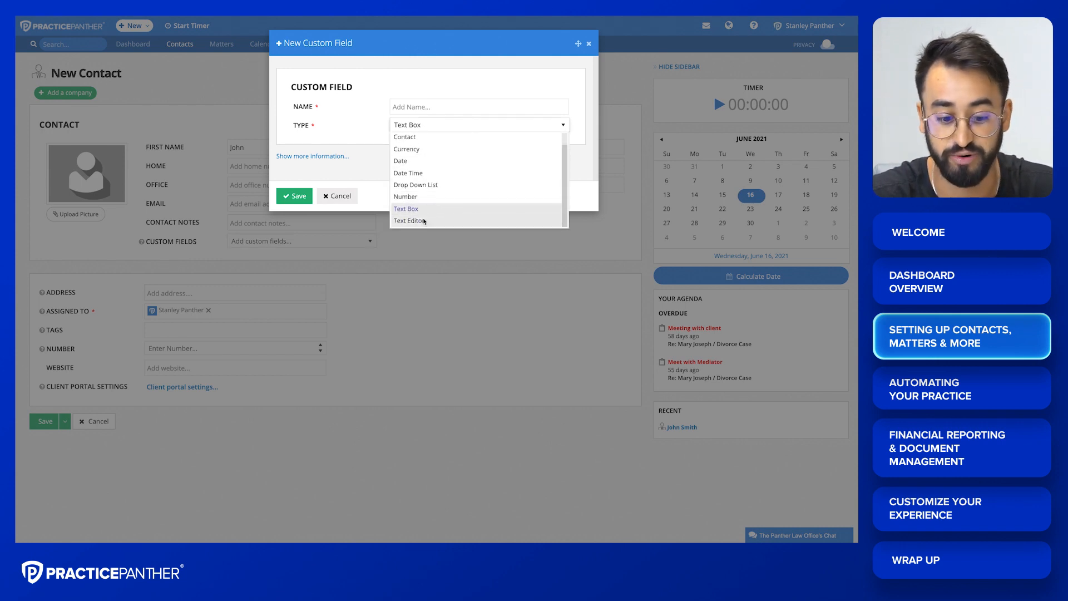
click(333, 196)
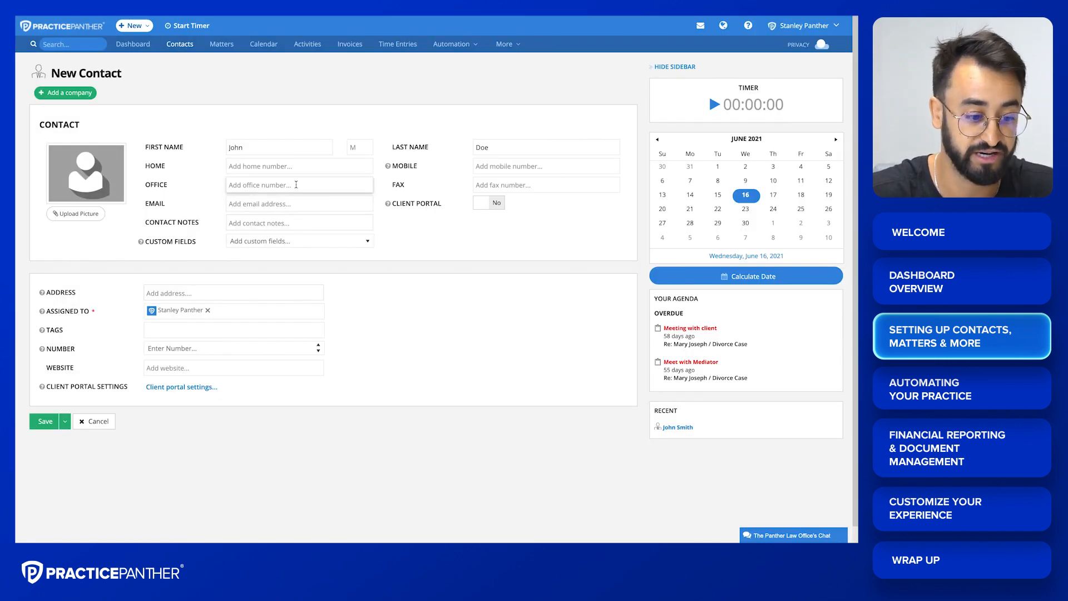
- Check the tags available for the contact and save the new contact record
click(295, 228)
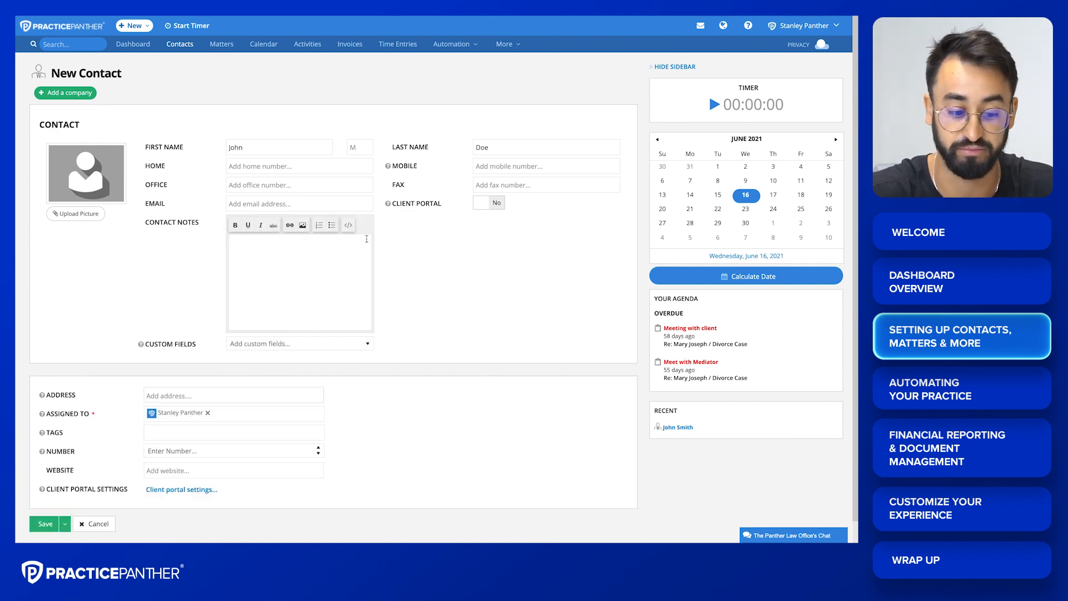
scroll(366, 239, down, 1)
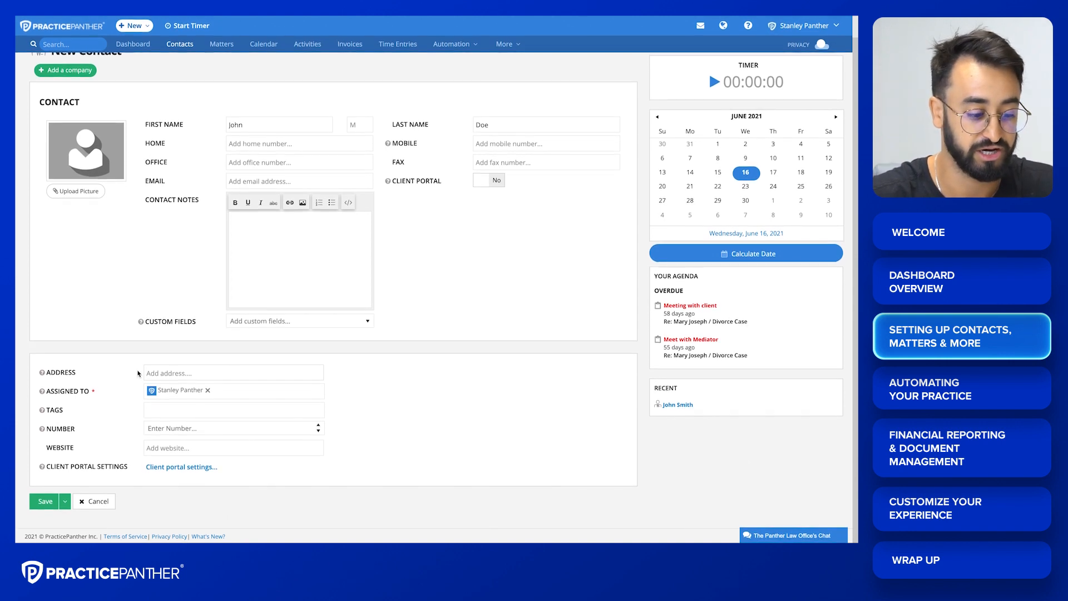
click(56, 412)
click(56, 414)
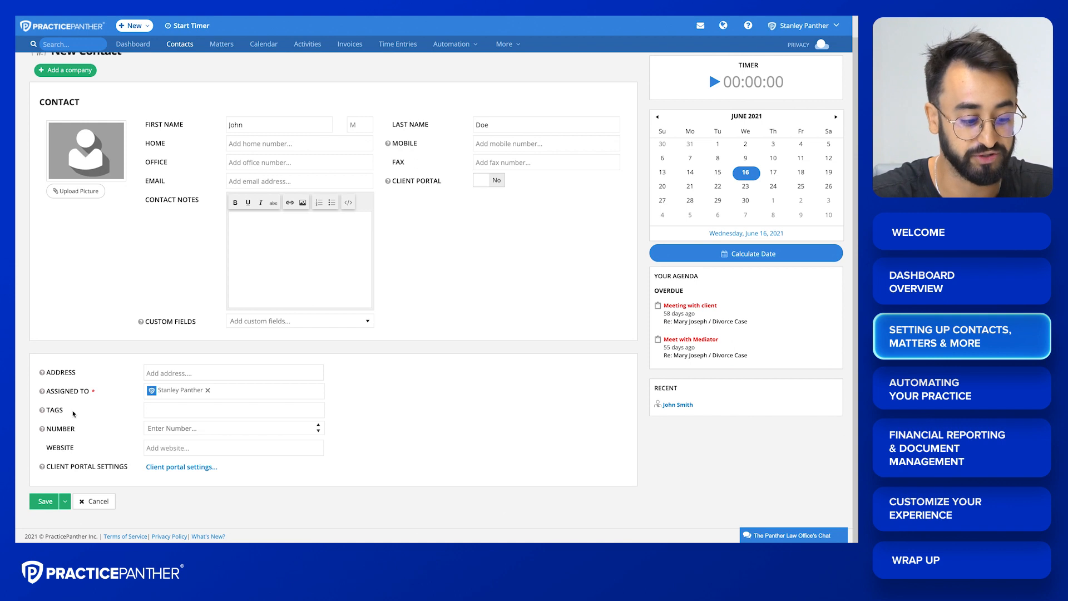
click(145, 413)
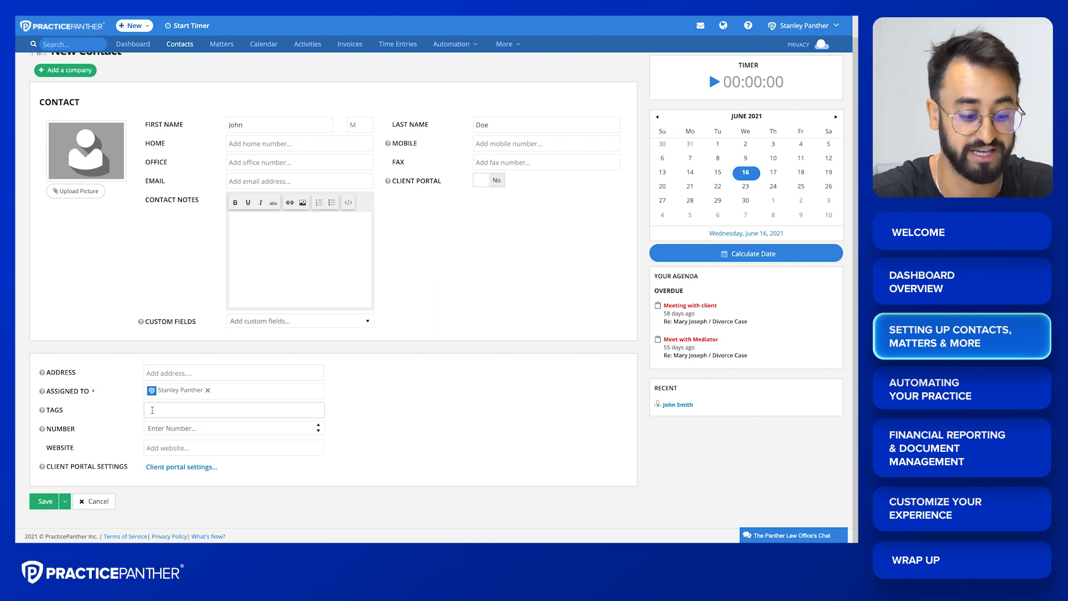
click(152, 410)
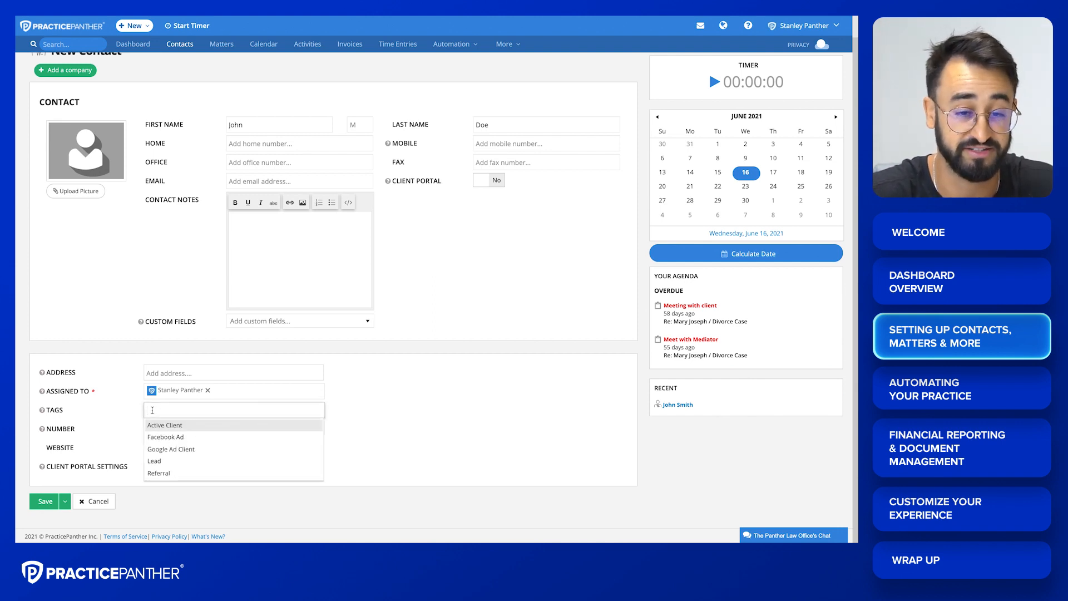
click(121, 410)
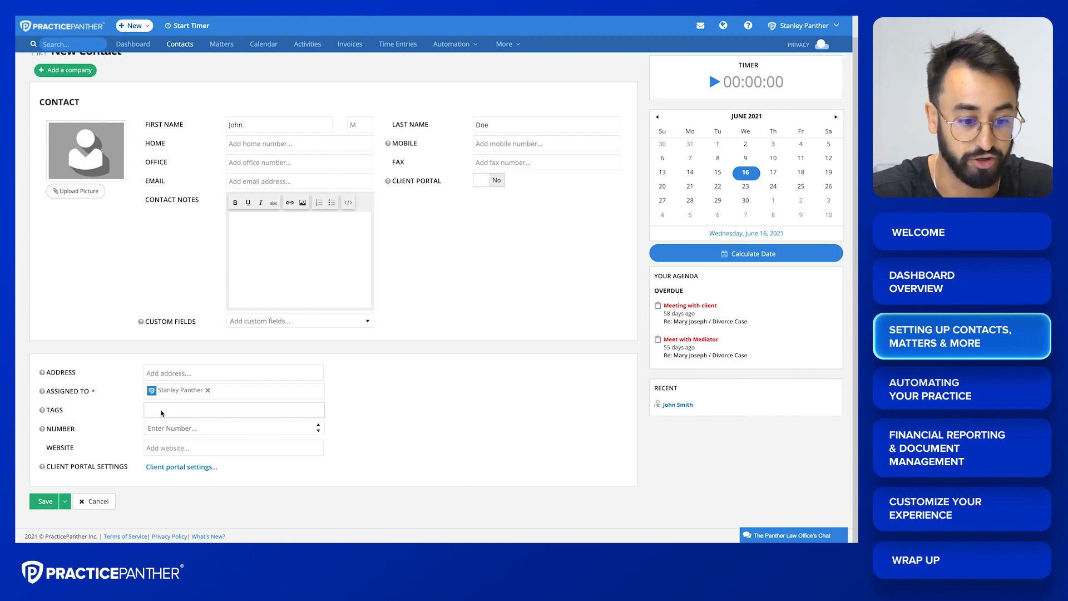
click(44, 503)
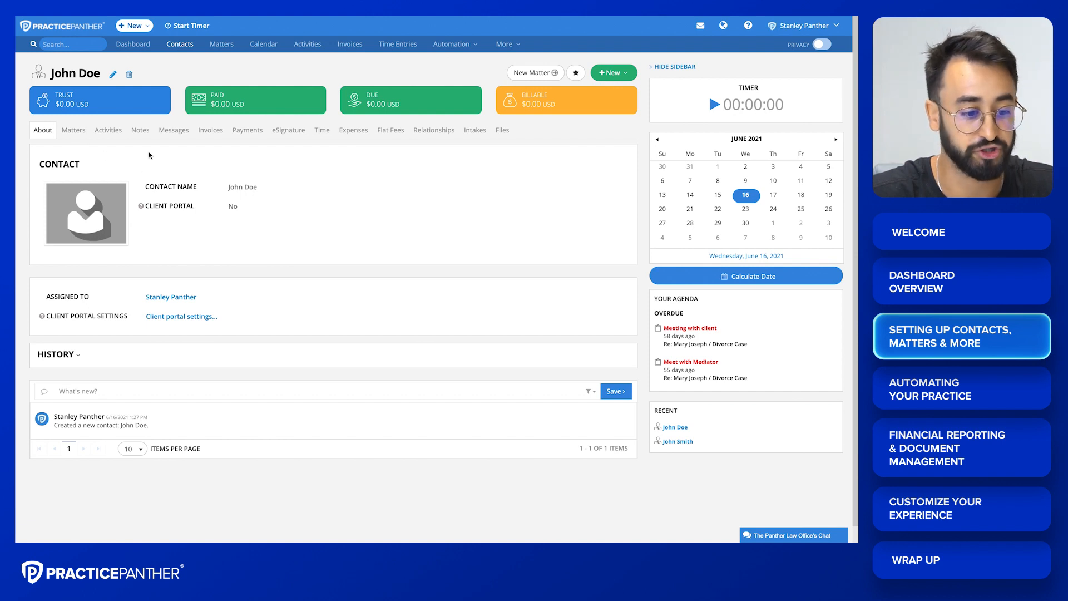
click(79, 134)
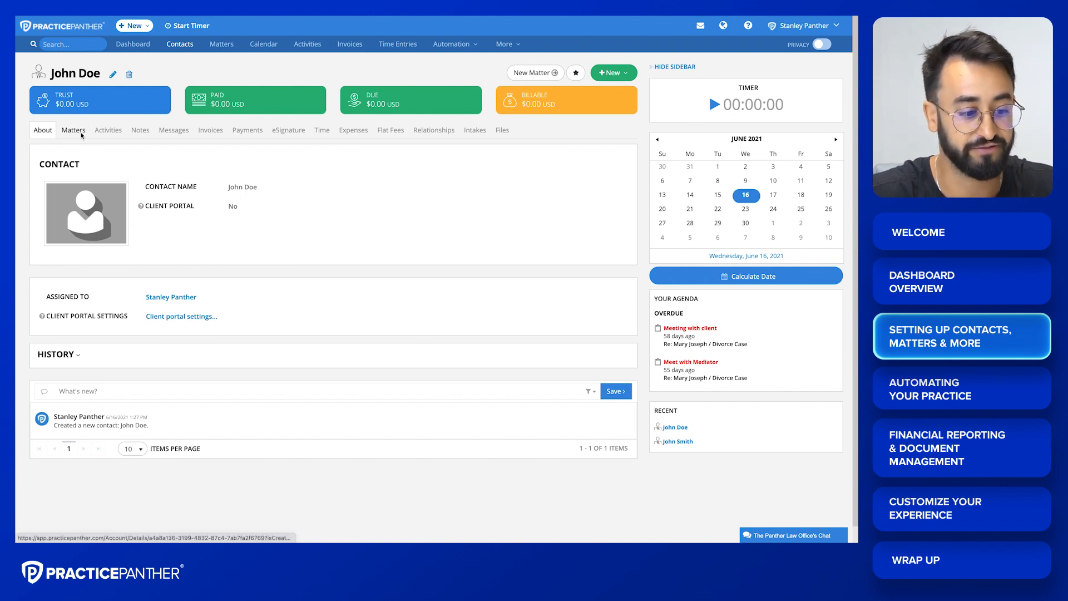
click(110, 133)
click(143, 132)
click(173, 137)
click(211, 131)
click(247, 131)
click(43, 132)
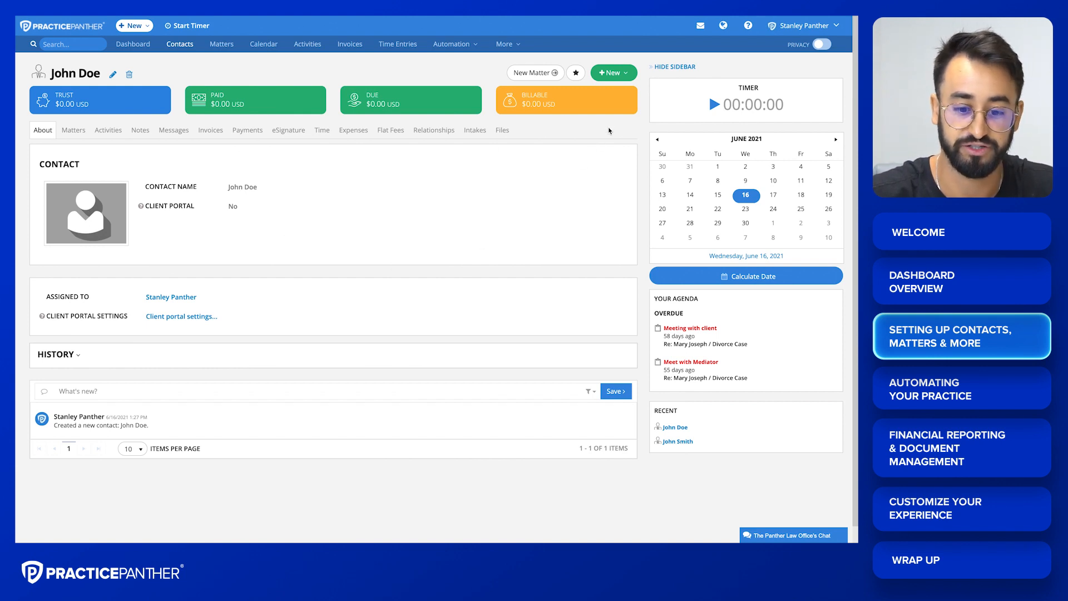
click(616, 77)
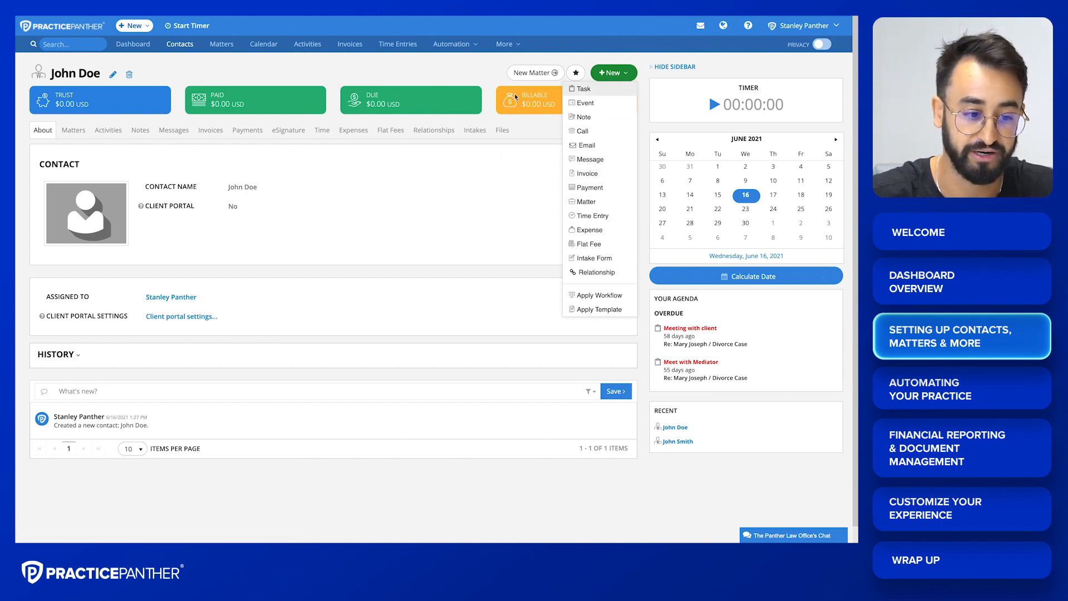
click(131, 26)
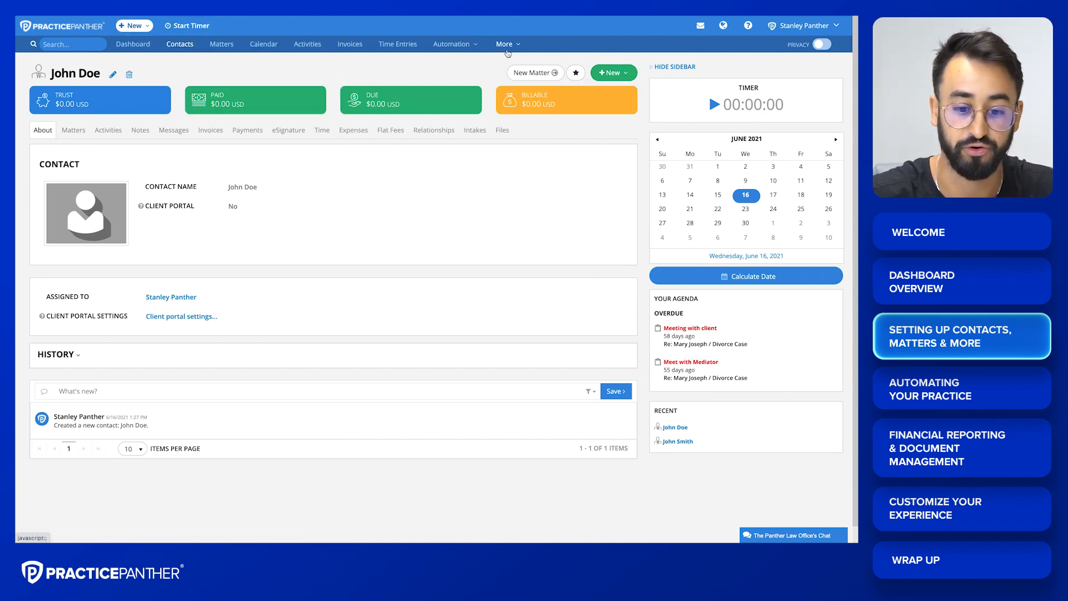
- Start a new matter from the saved contact's record and name it Test Matter
click(614, 73)
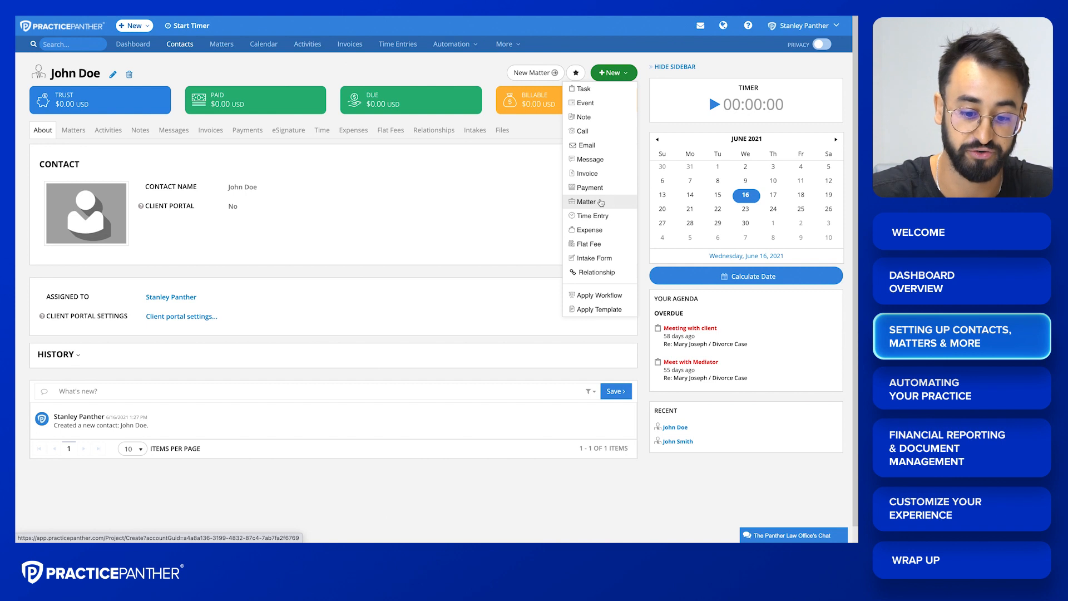
click(600, 202)
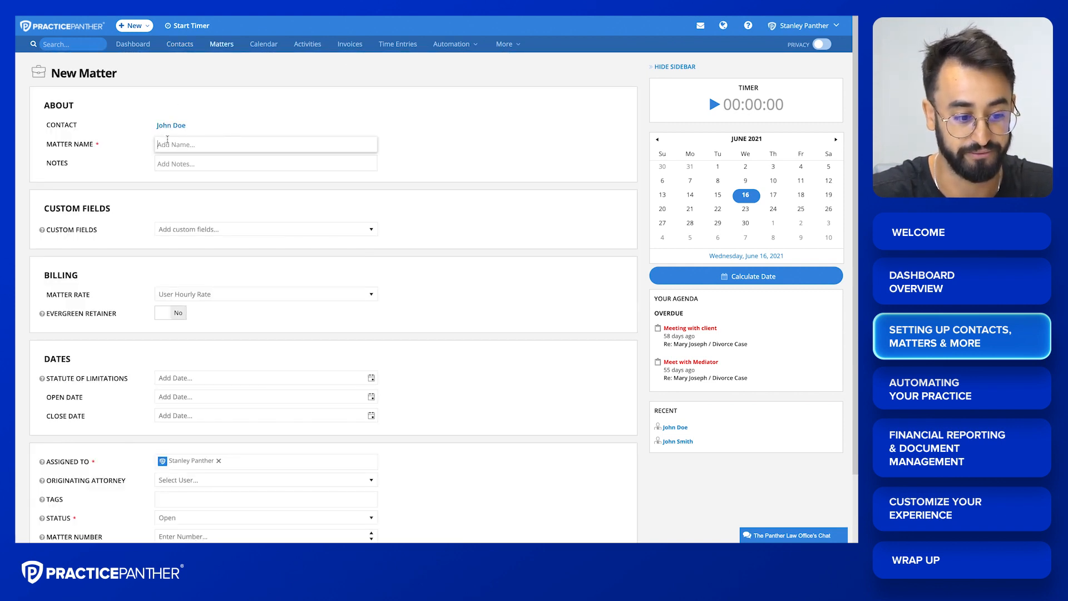
text(Test Matter)
click(220, 185)
- Add the Divorce Cases custom field group to the new matter
scroll(126, 190, down, 1)
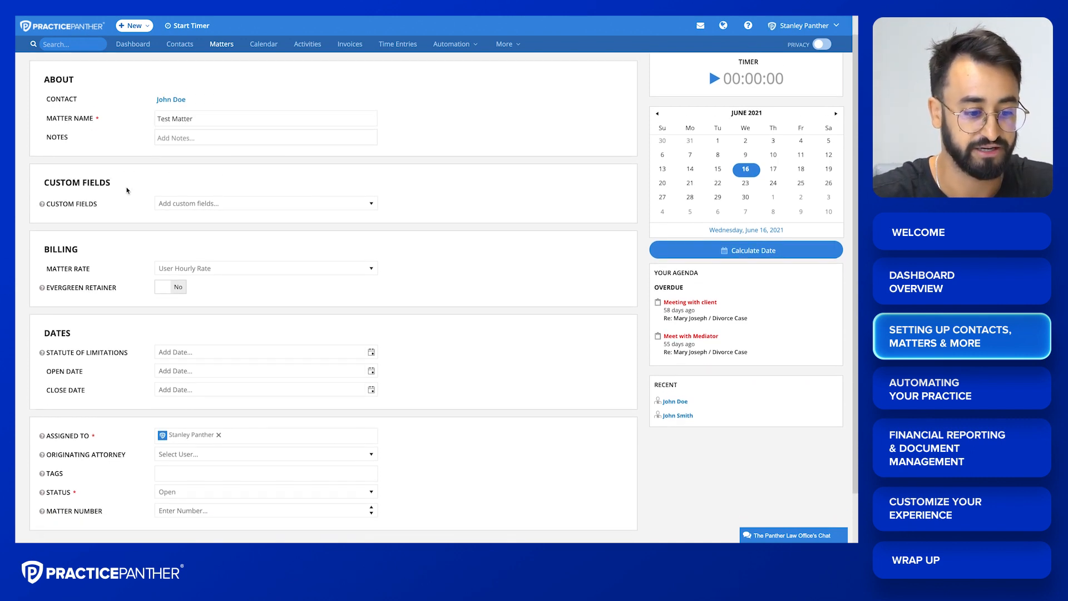
scroll(127, 191, up, 1)
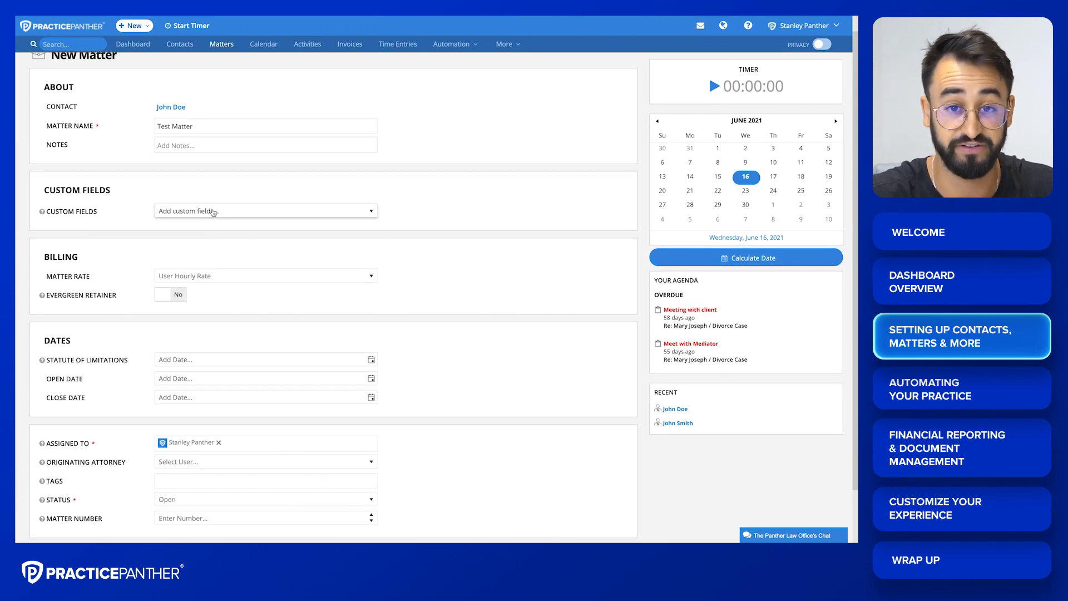
click(213, 212)
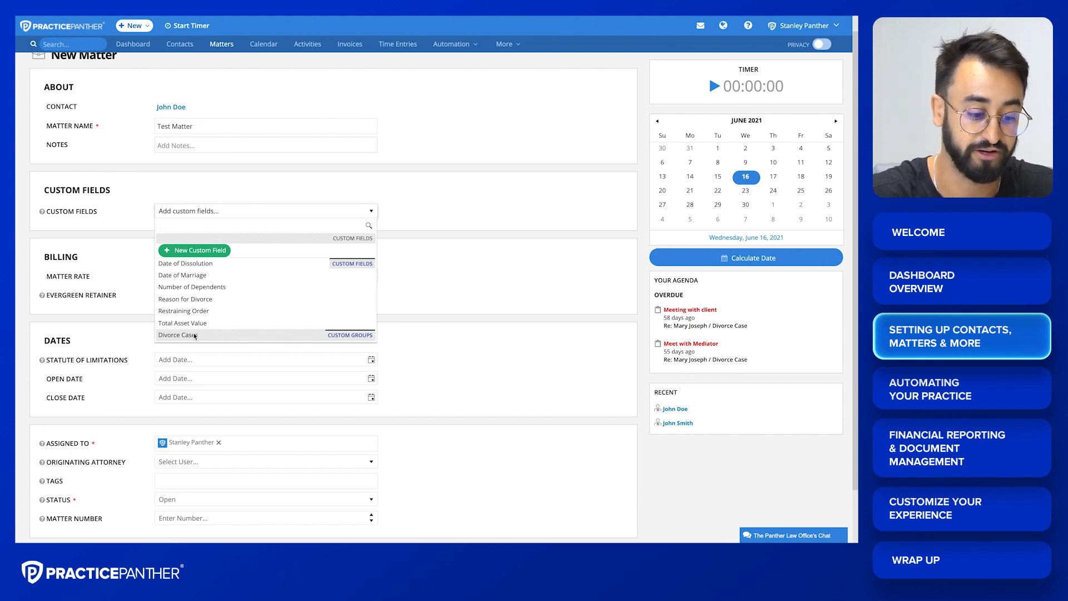
click(195, 335)
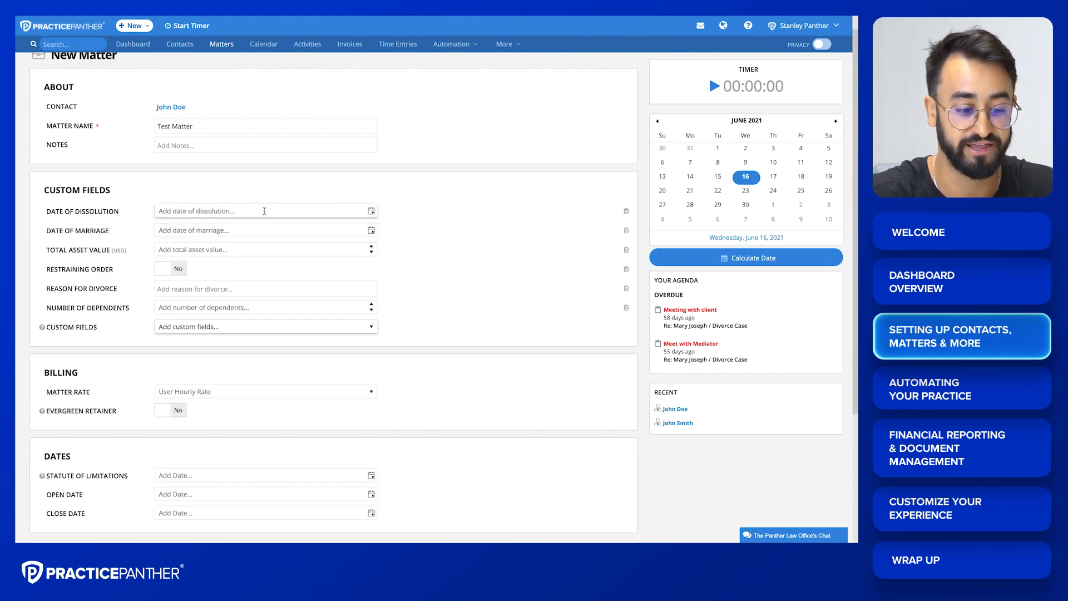
scroll(198, 201, down, 1)
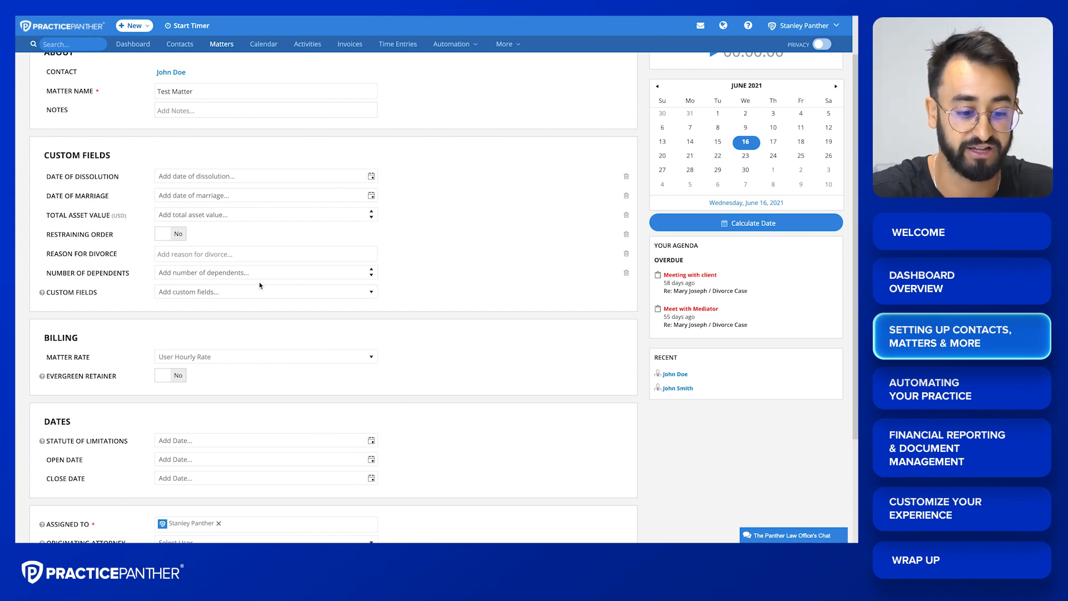
click(446, 276)
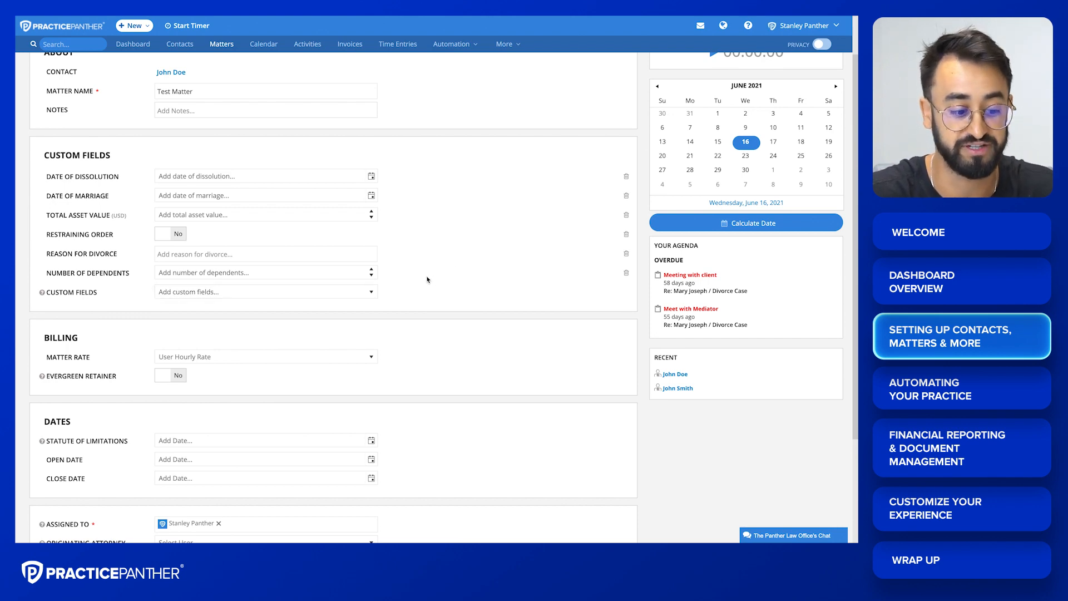
scroll(427, 279, down, 3)
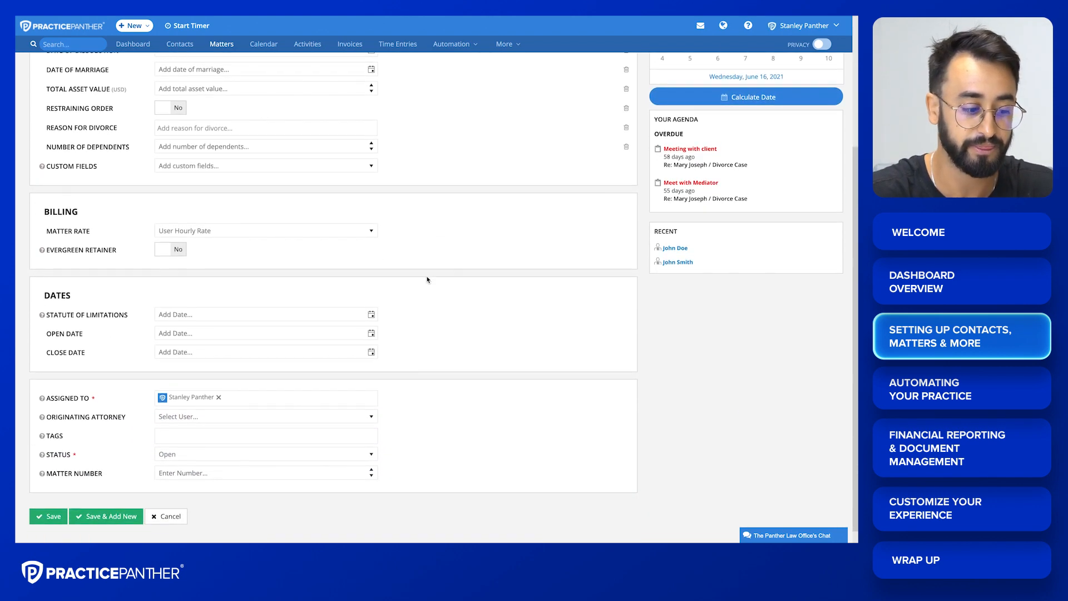
click(169, 234)
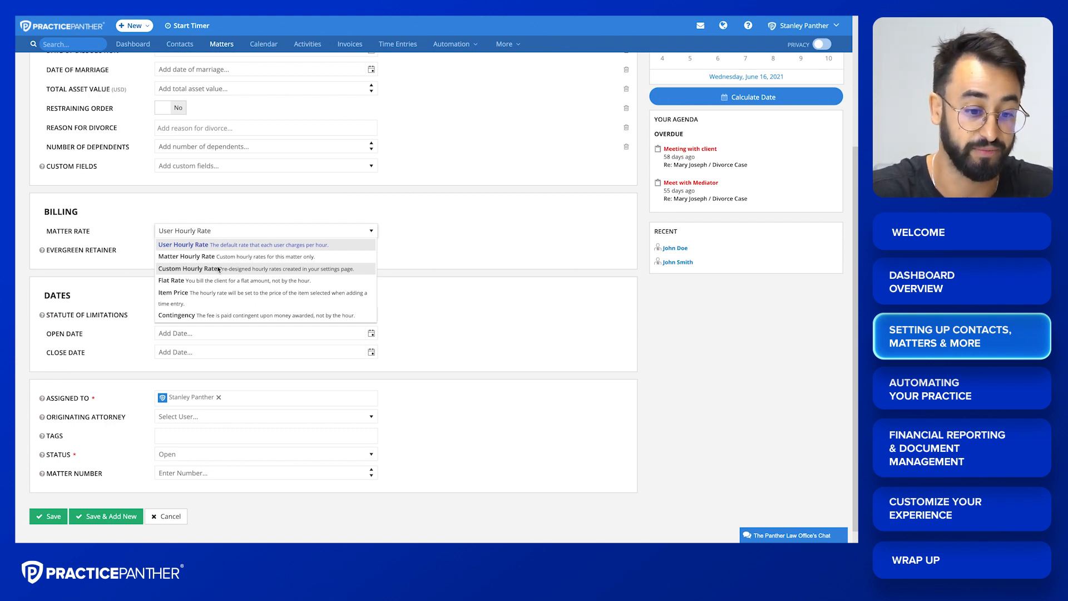
click(406, 256)
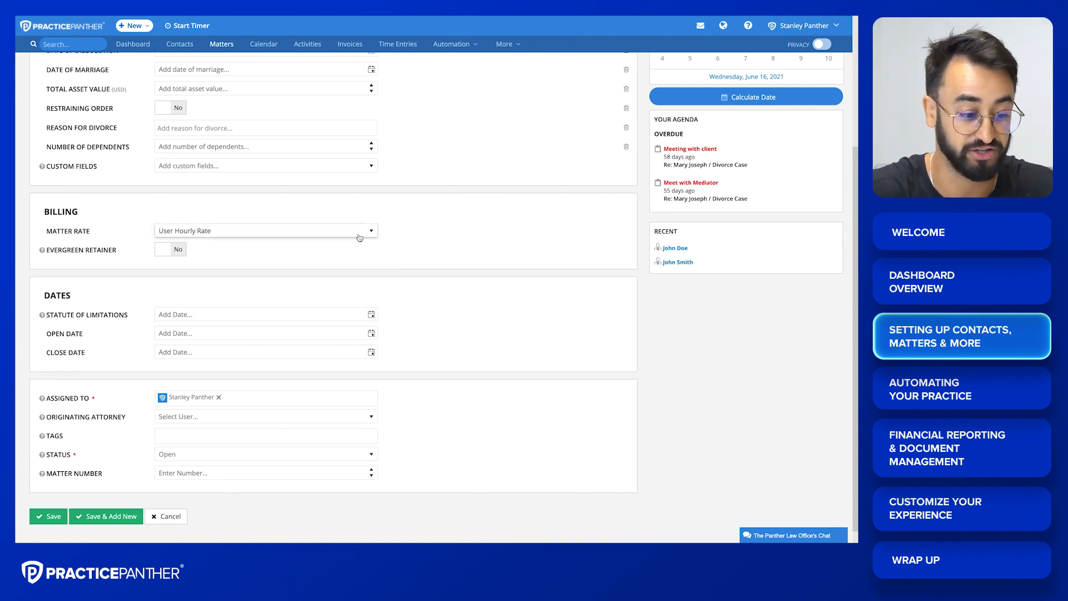
- Tag the new matter with Family Law Cases and Divorce Cases and save it
scroll(360, 237, down, 1)
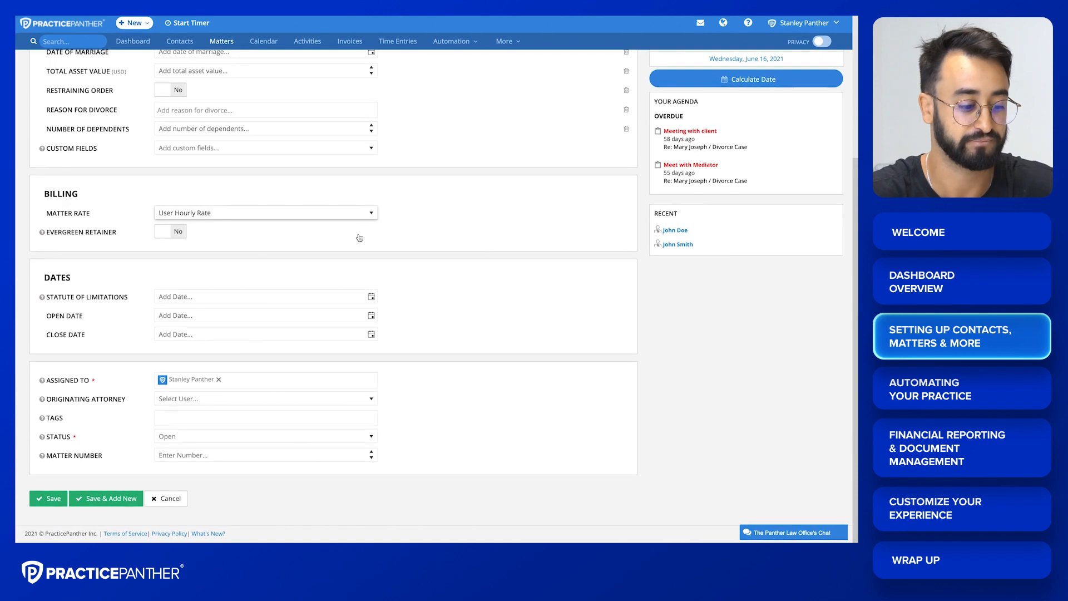
click(175, 424)
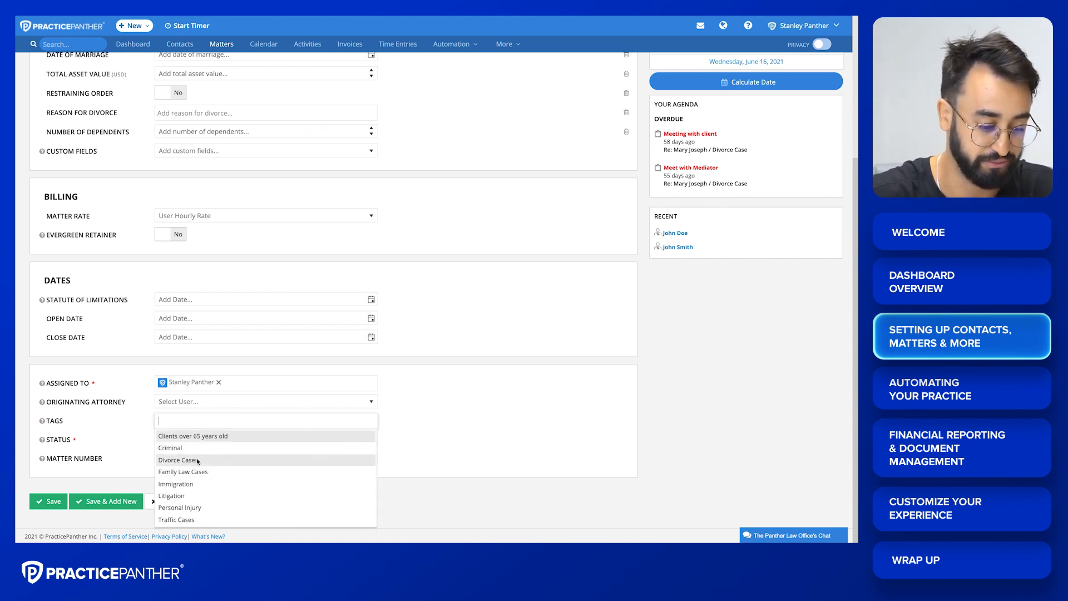
click(203, 470)
click(256, 421)
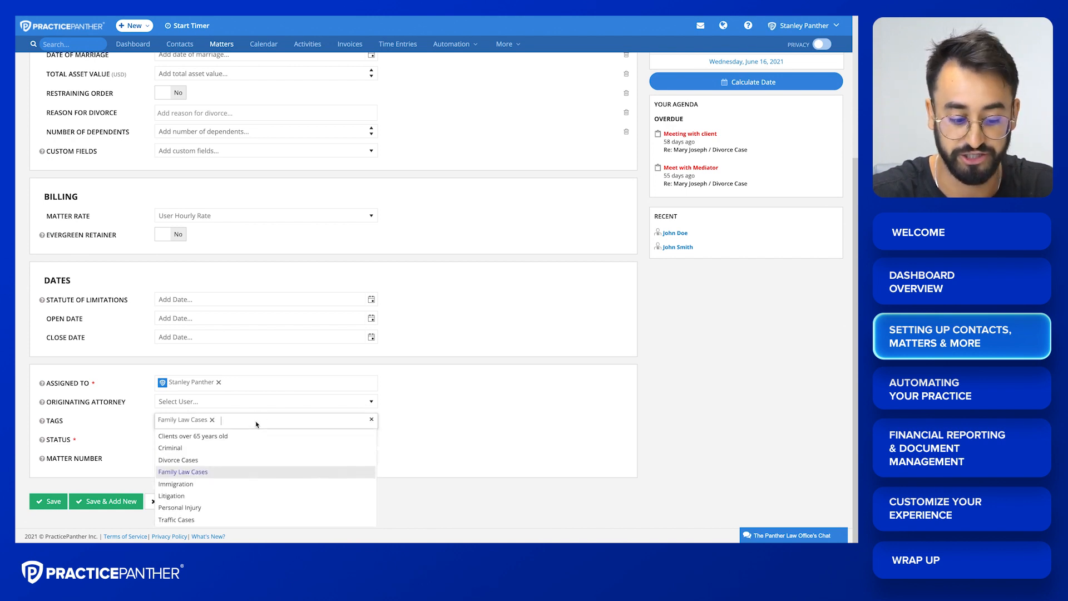
click(212, 459)
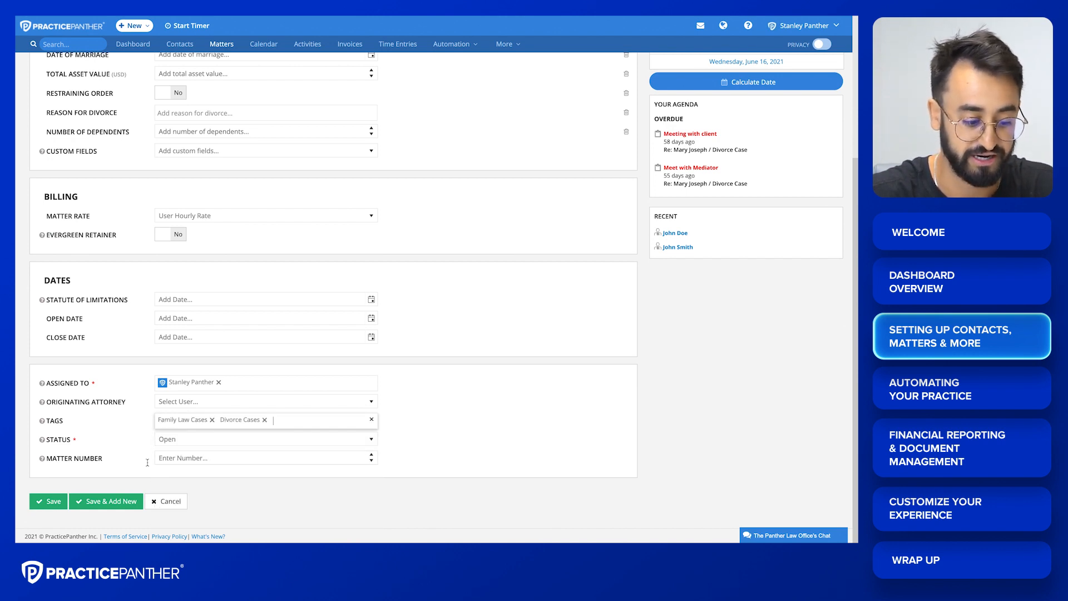
click(53, 501)
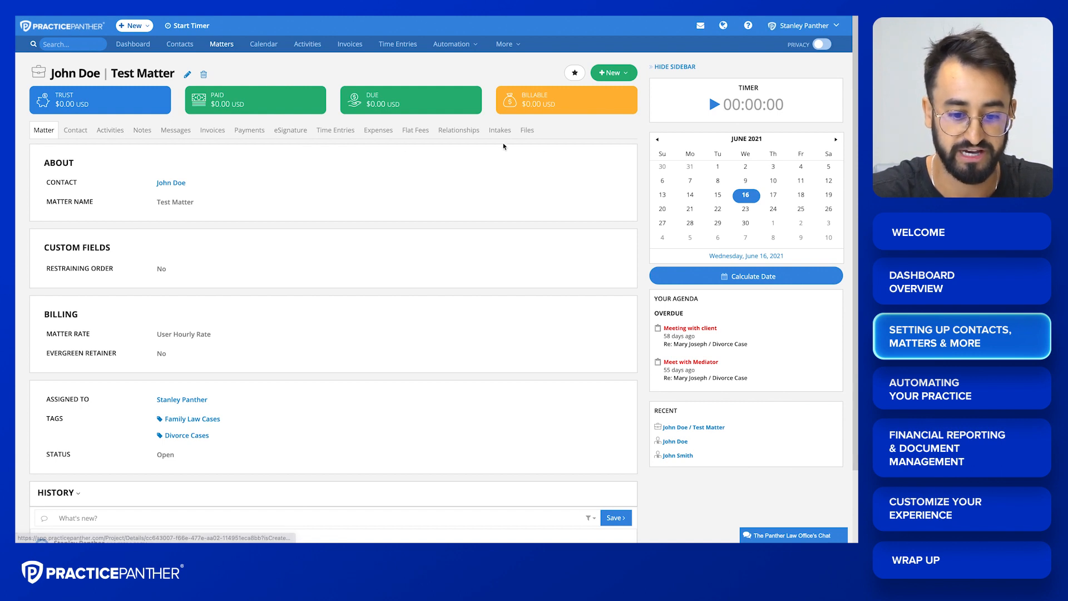
- Check which kinds of items can be added to the saved matter and view its linked contact's details
click(626, 74)
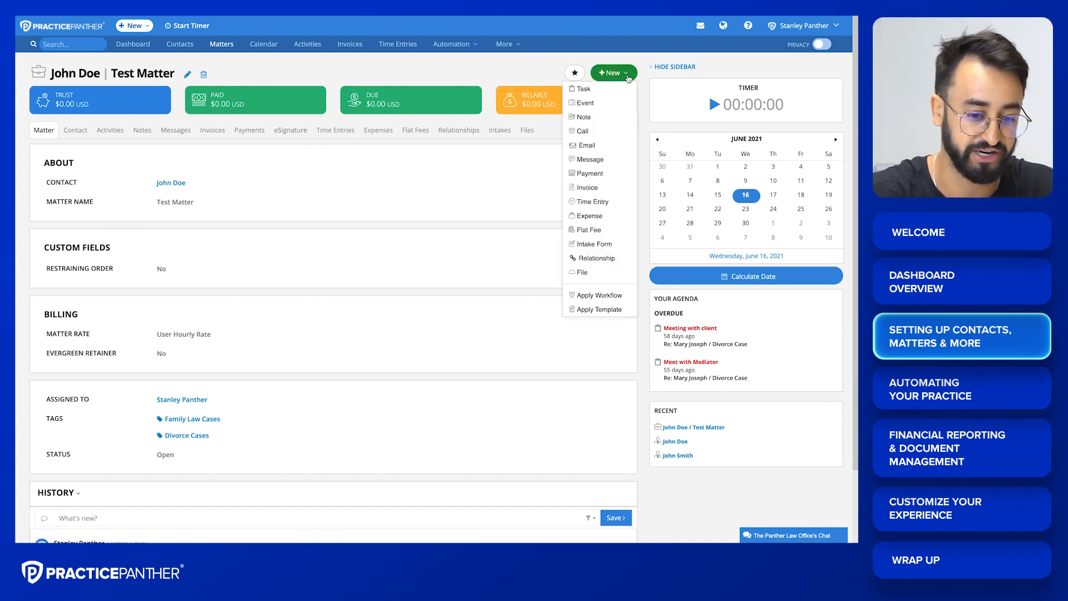
click(627, 77)
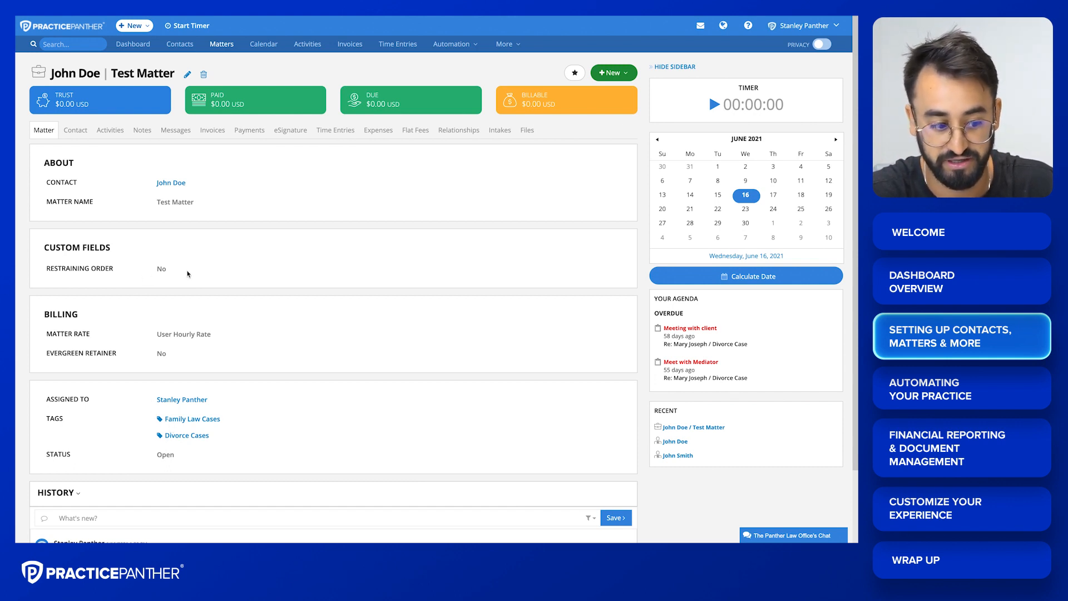
click(74, 131)
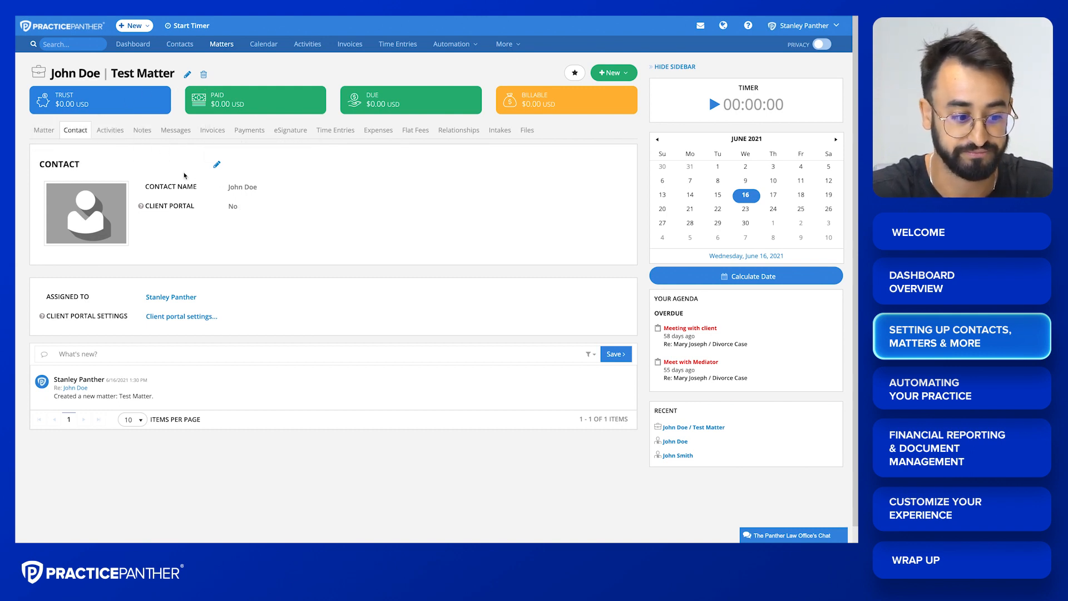
- Create a new event in the matter's activities with the subject Meeting, starting on 6/23/2021
click(110, 131)
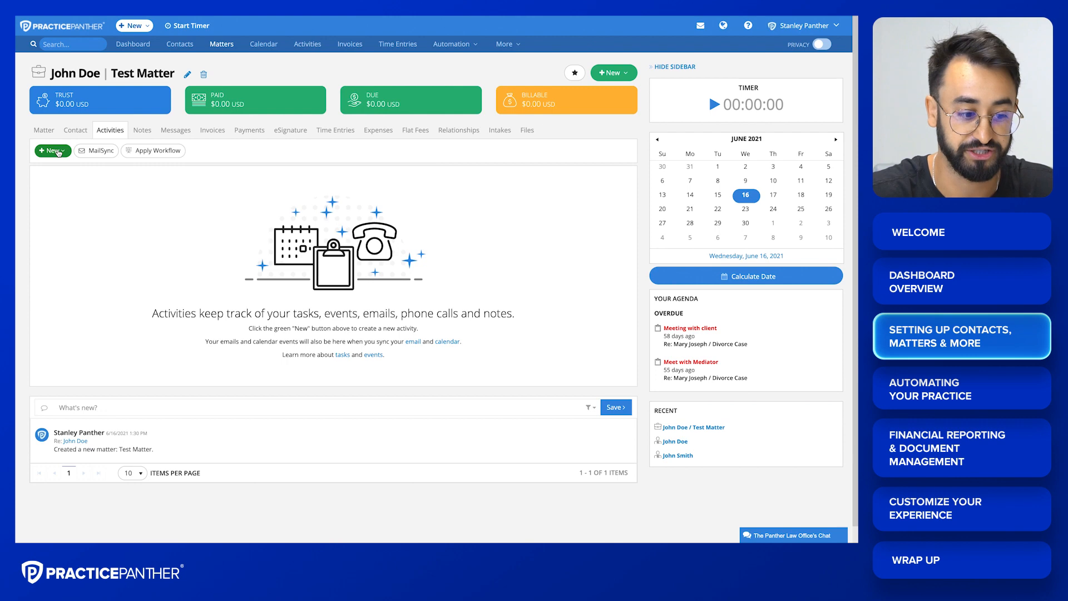
click(59, 152)
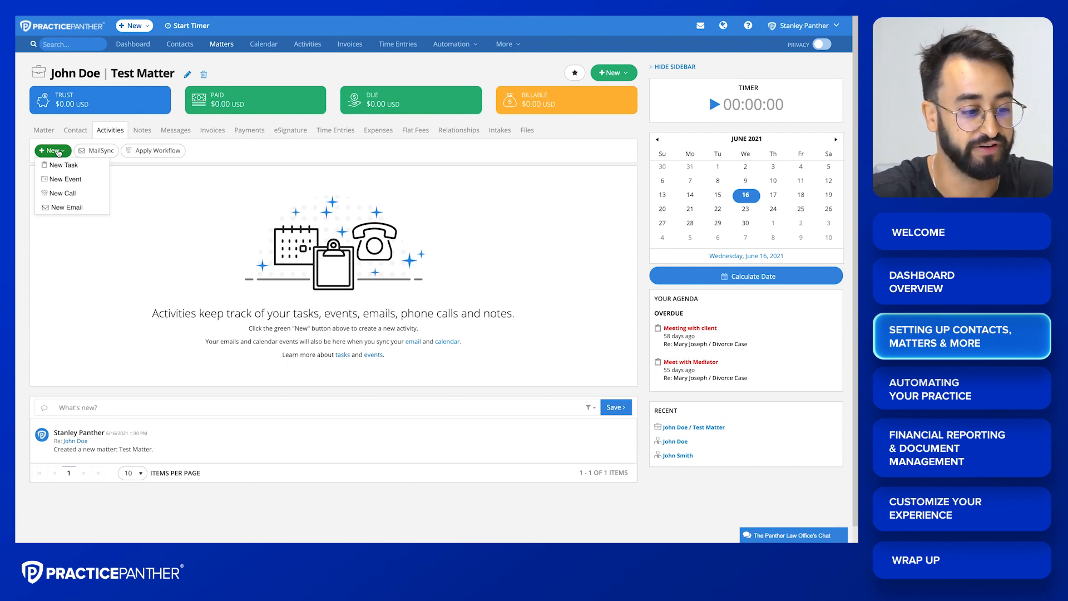
click(71, 179)
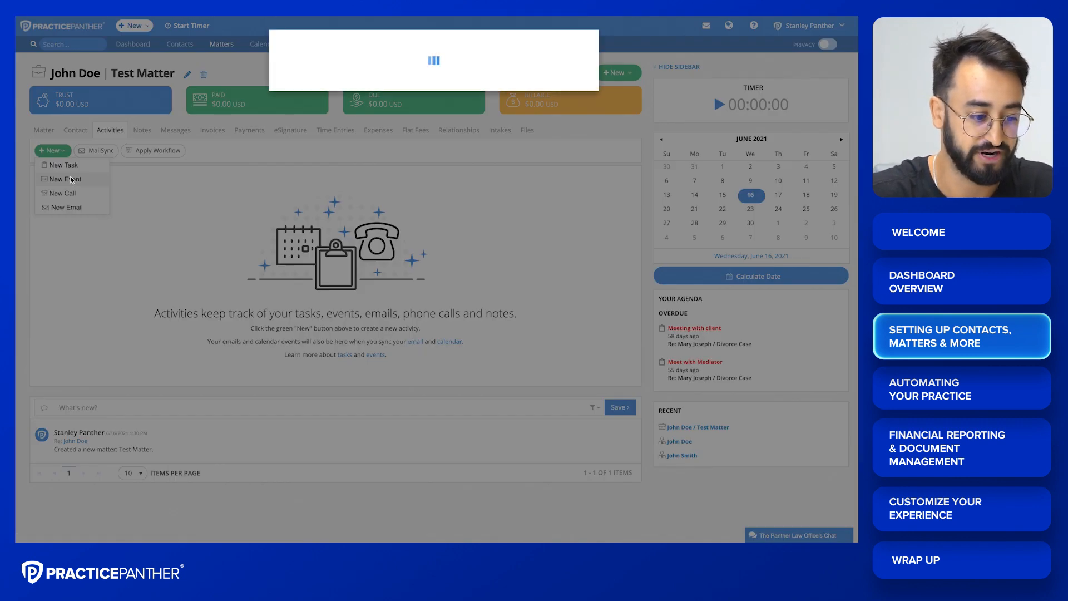
click(398, 189)
text(Meeting)
click(554, 209)
click(445, 289)
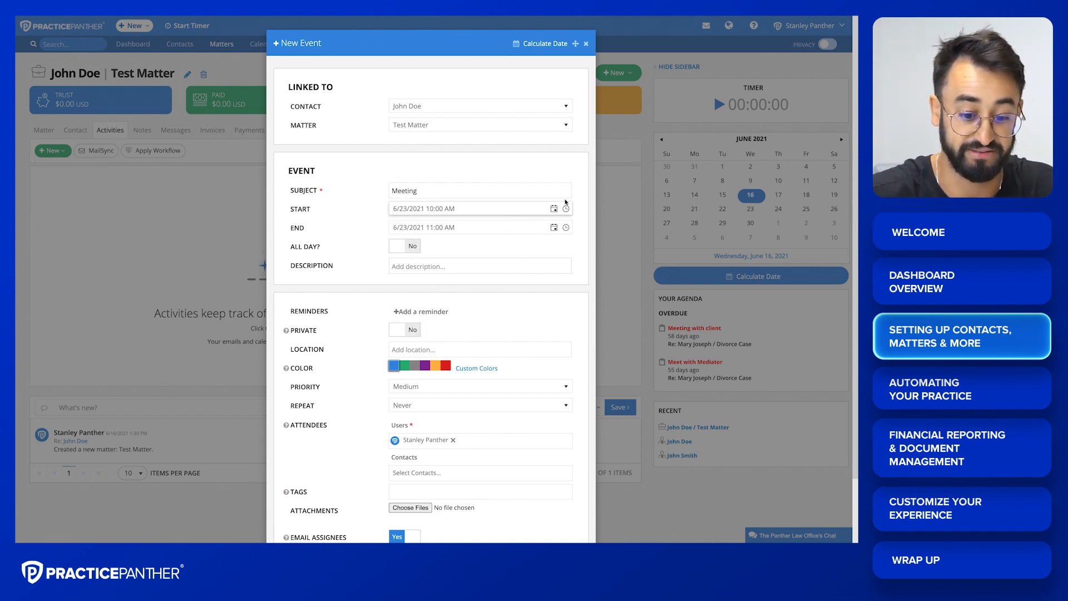
- Open the event's description editor and add a popup reminder of 10 minutes
click(435, 269)
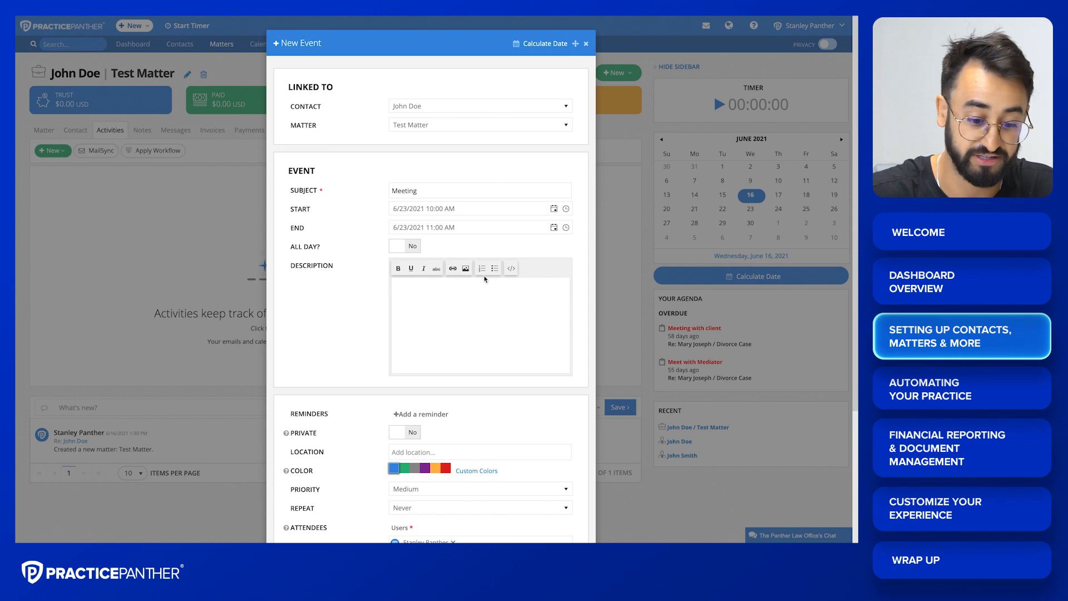
scroll(413, 321, down, 2)
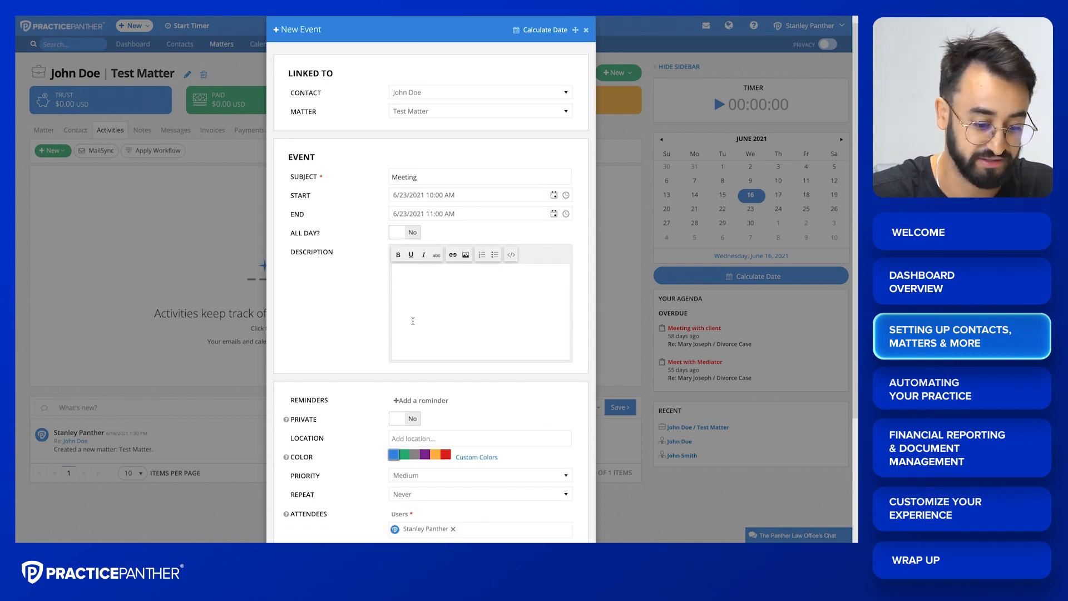
scroll(415, 346, down, 2)
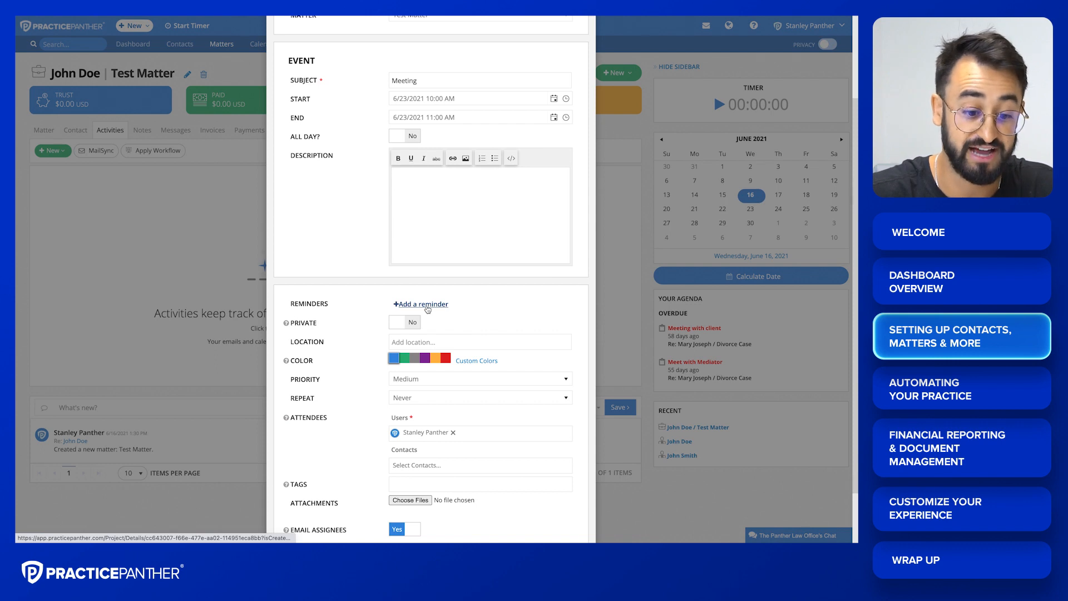
click(428, 304)
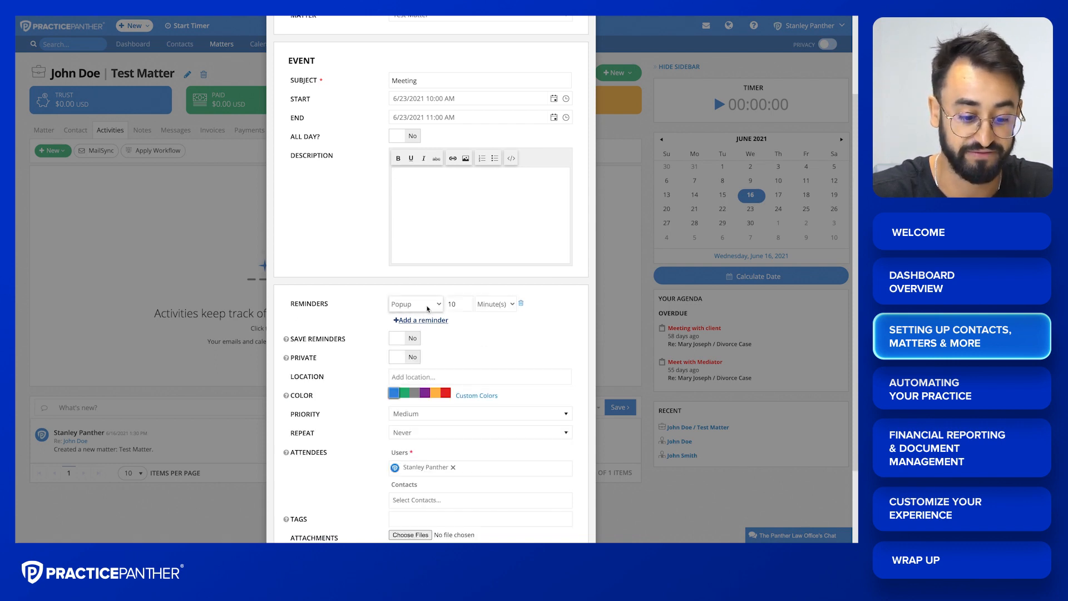
click(427, 305)
click(428, 306)
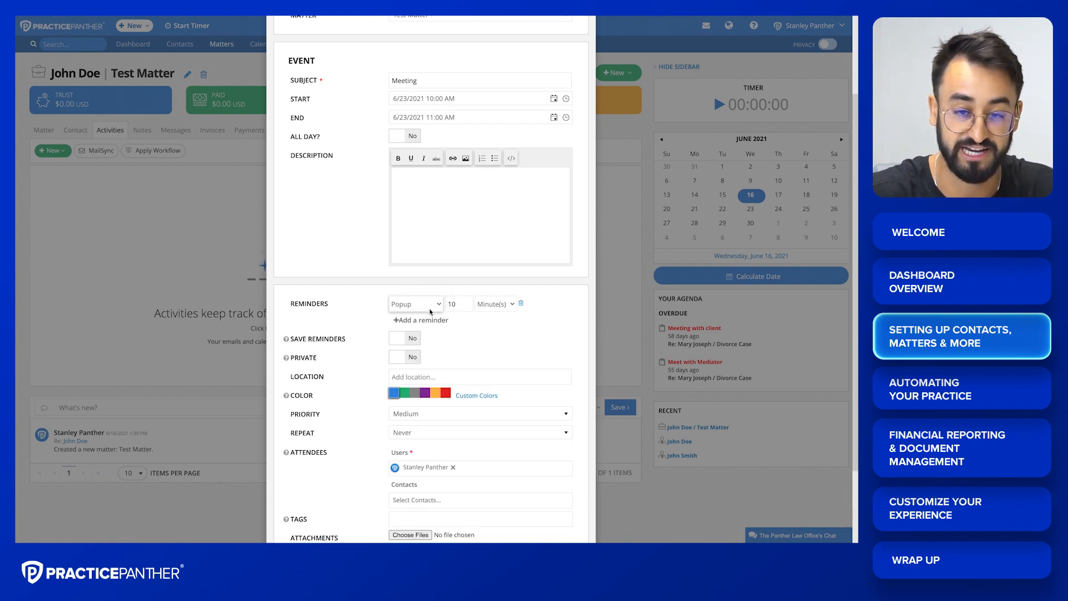
- Add the firm's two other users as attendees of the event
scroll(432, 315, down, 1)
scroll(432, 314, down, 4)
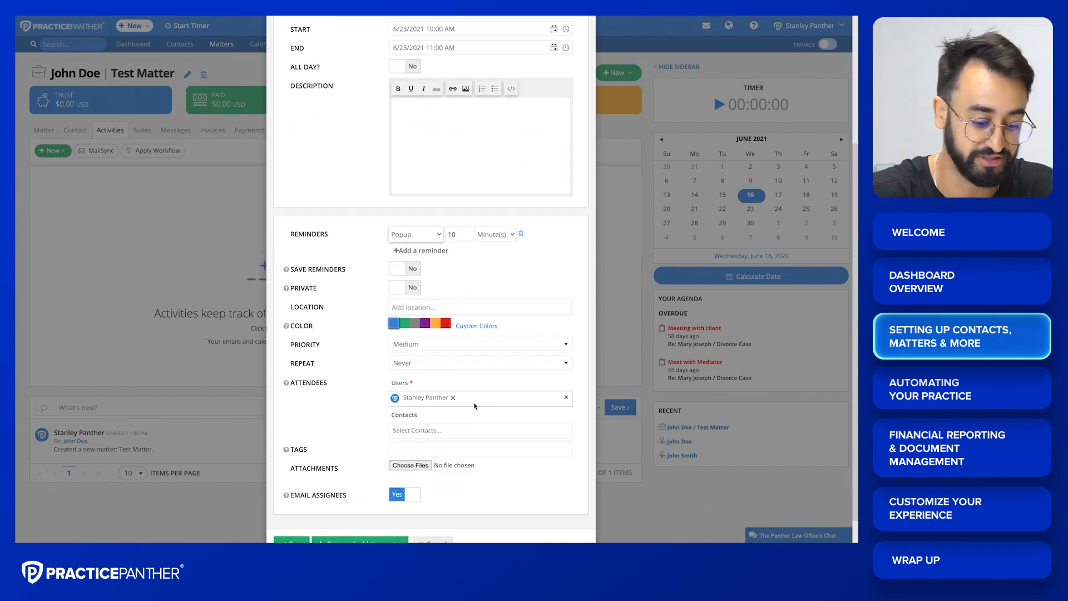
click(475, 400)
click(440, 417)
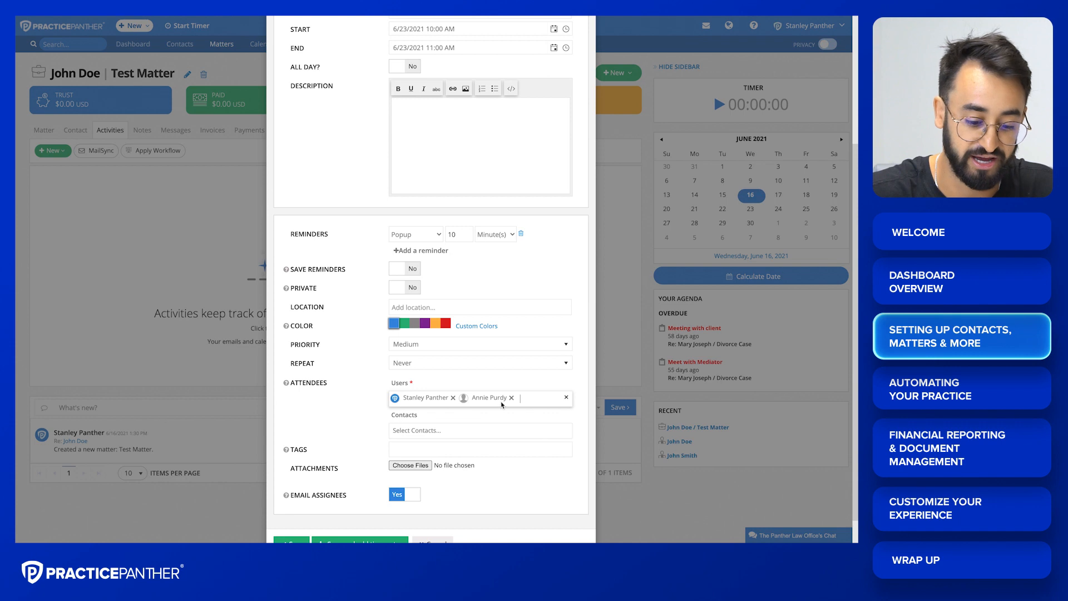
click(530, 400)
click(452, 432)
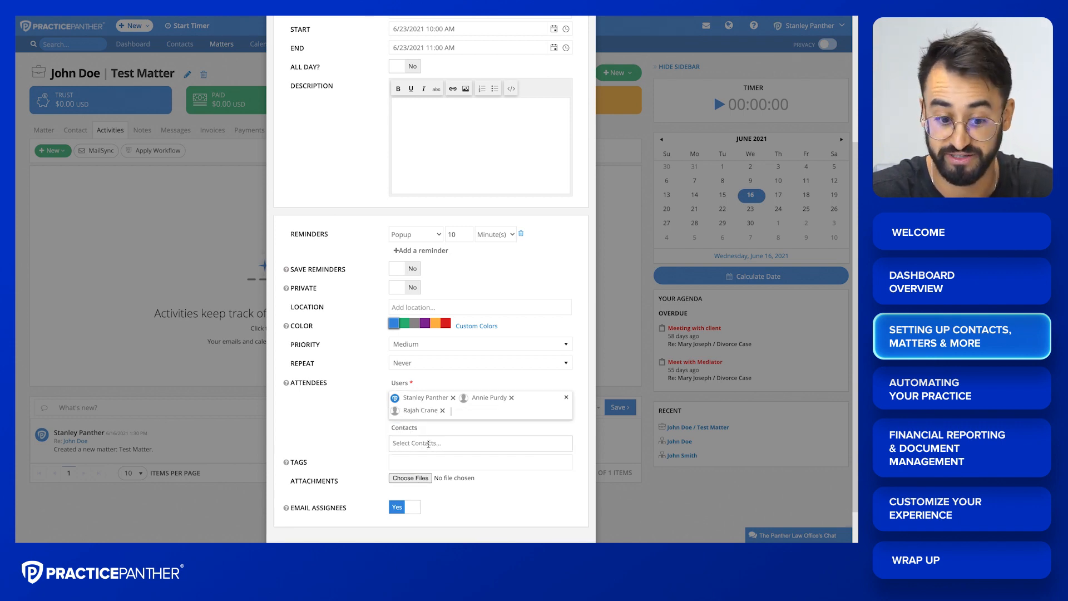
- Give the event the custom blue color #2194ff and save the event
scroll(428, 444, up, 1)
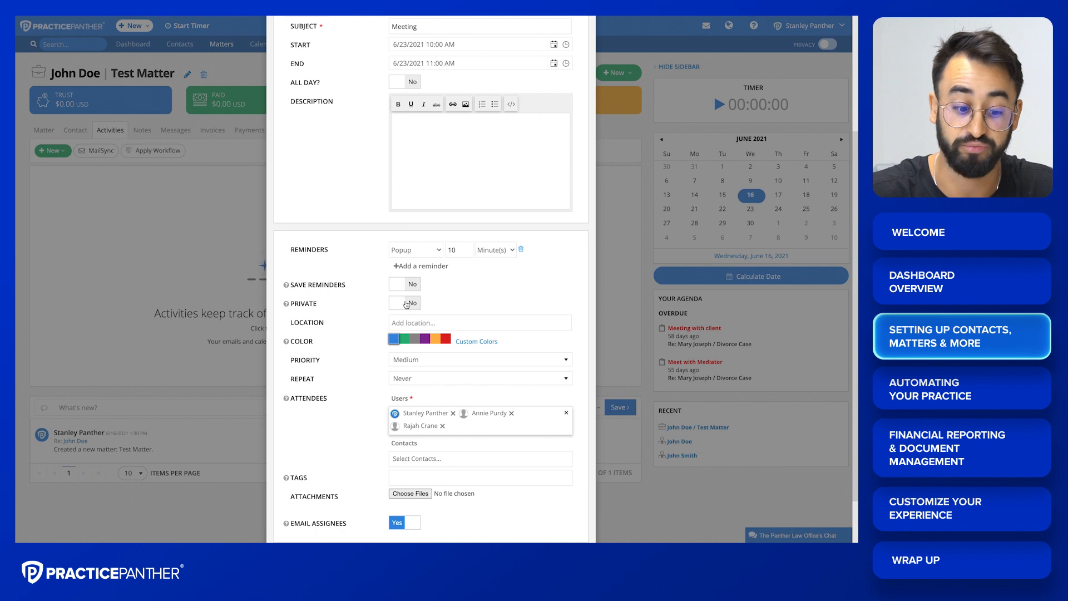
scroll(406, 305, down, 2)
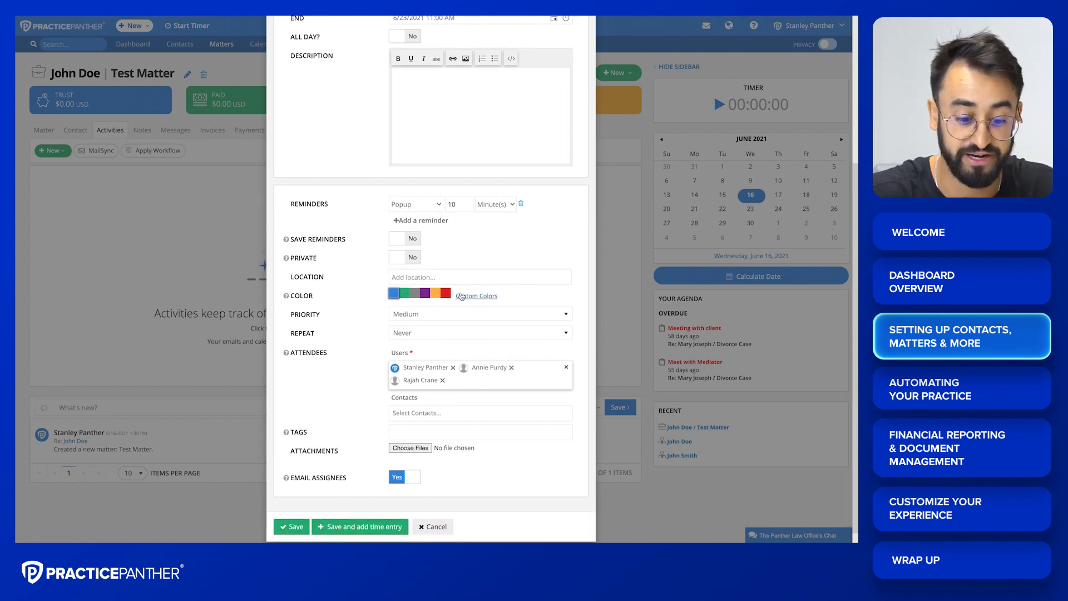
click(462, 296)
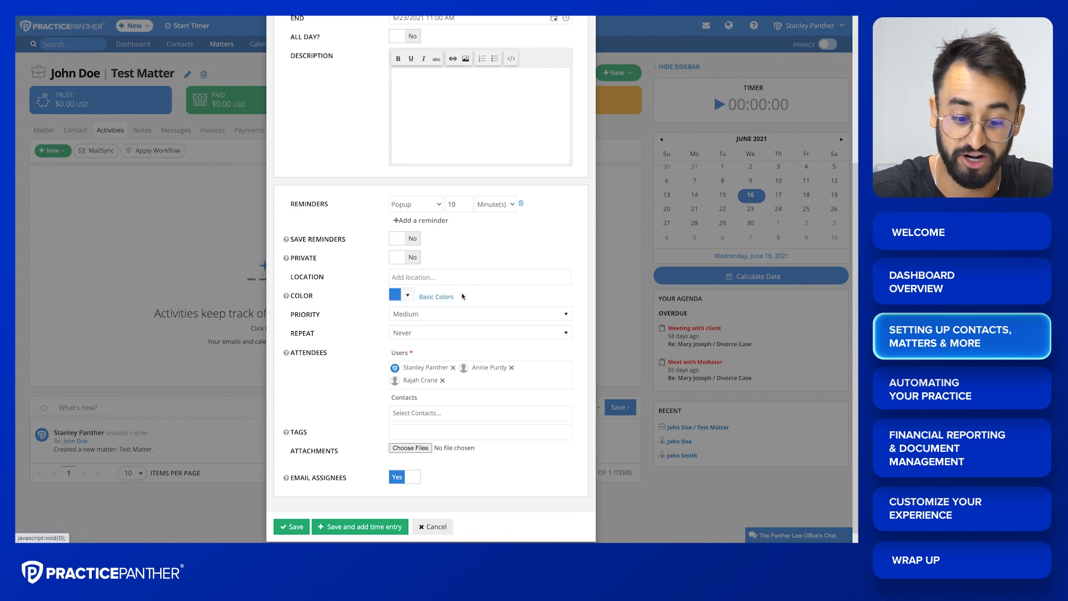
click(434, 297)
click(476, 299)
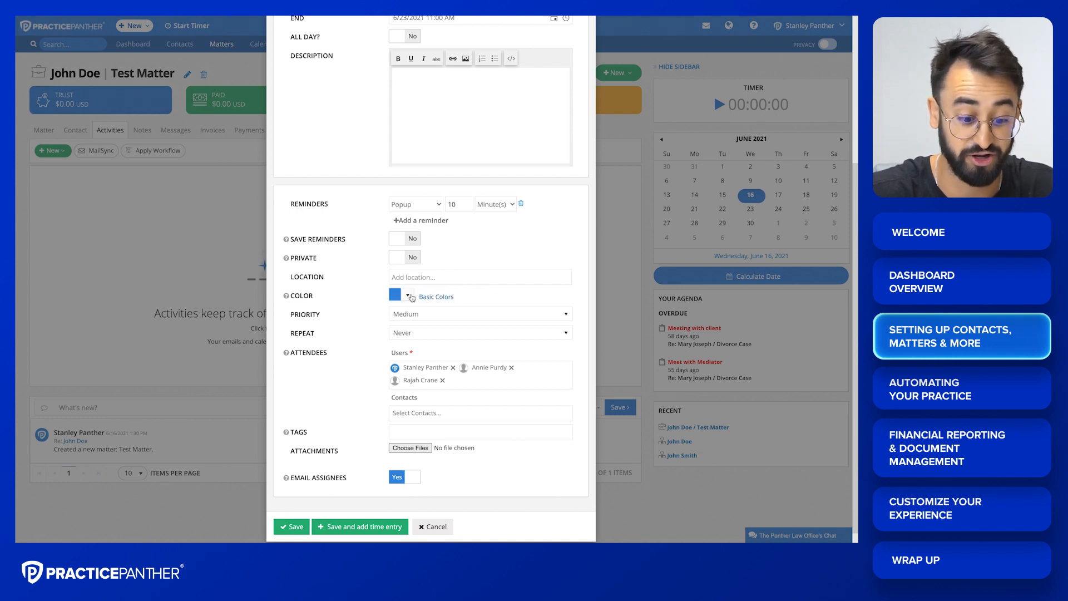
click(409, 296)
drag(425, 346, 498, 309)
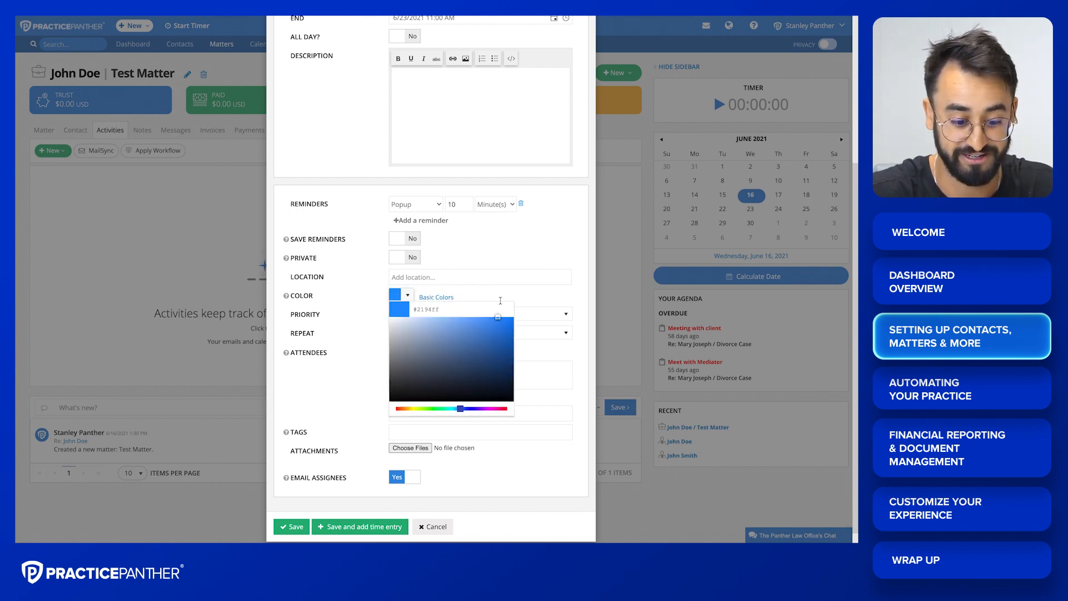
click(502, 299)
scroll(503, 302, down, 1)
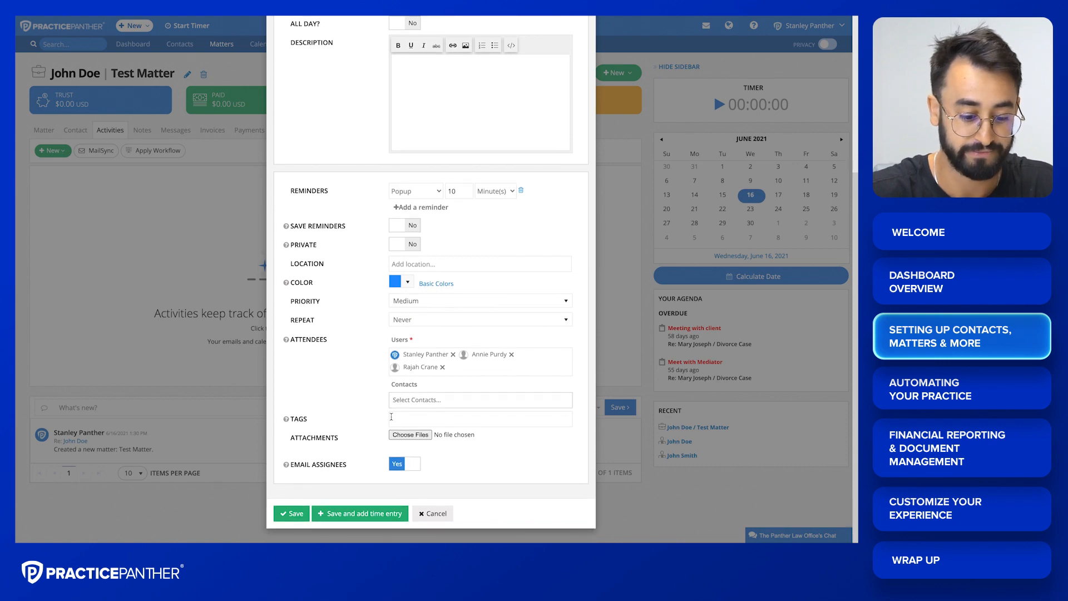
click(295, 513)
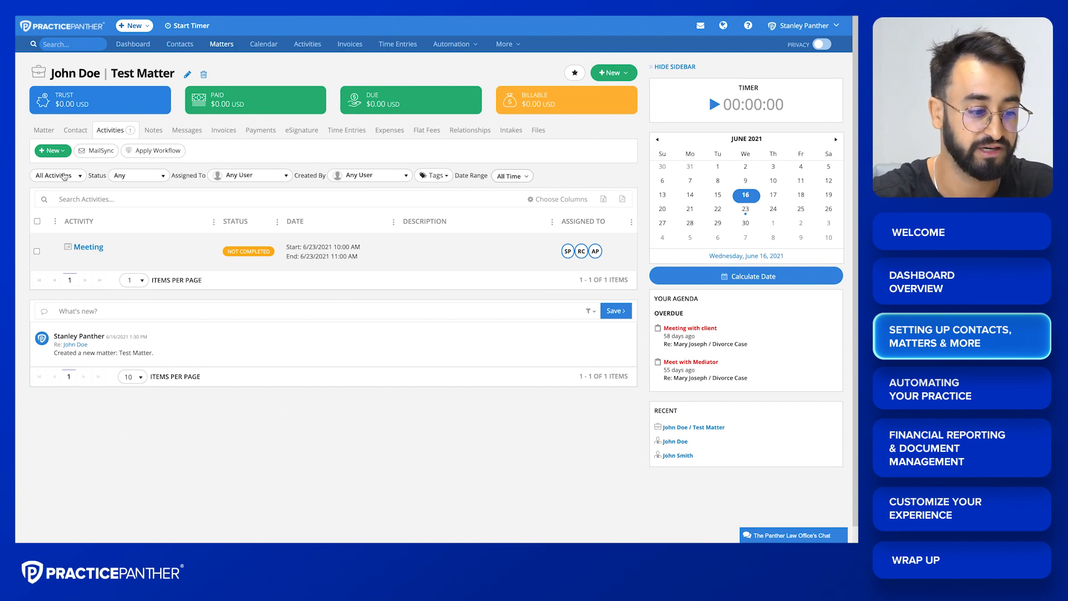
- Create a new task for the matter with a subject about calling the client by first name and giving an update
click(53, 150)
click(69, 165)
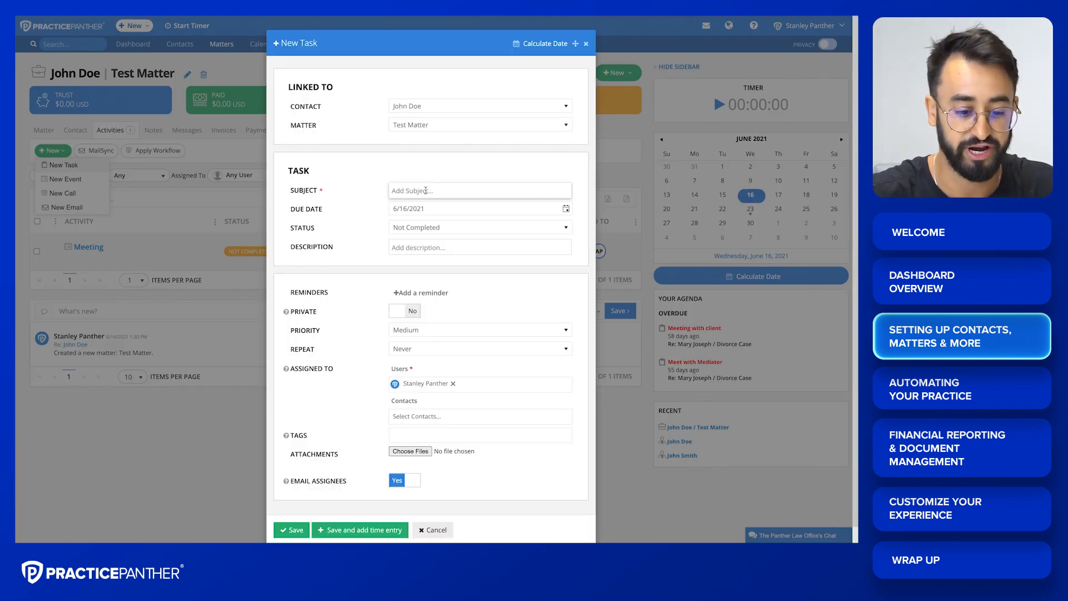
click(425, 190)
text(C)
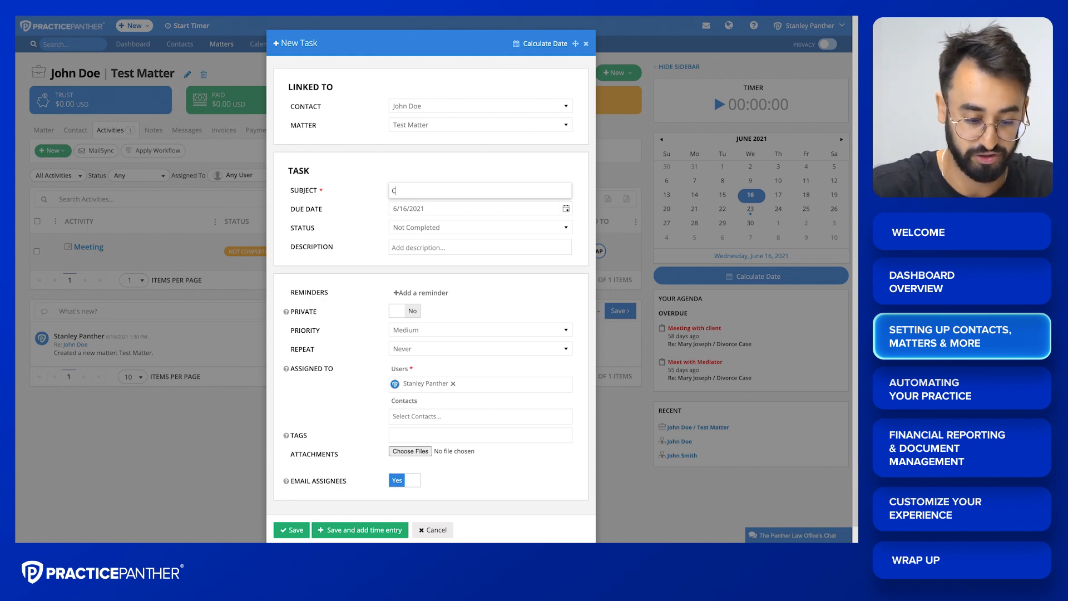
text(all Joh)
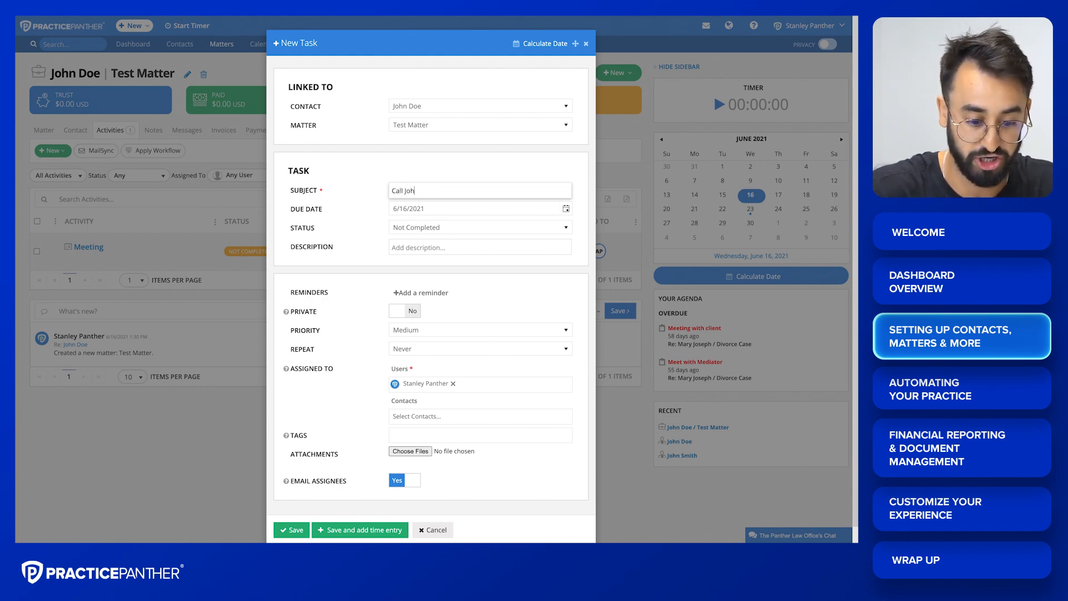
text(n and give an update)
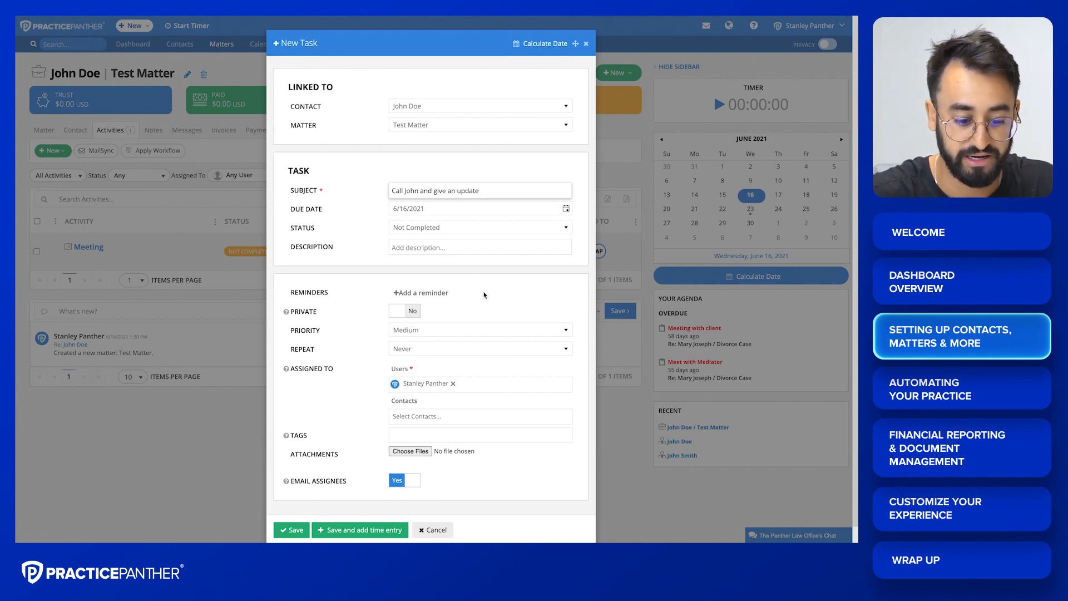
- Assign the task to the second user in the list as an additional assignee and save it
click(460, 385)
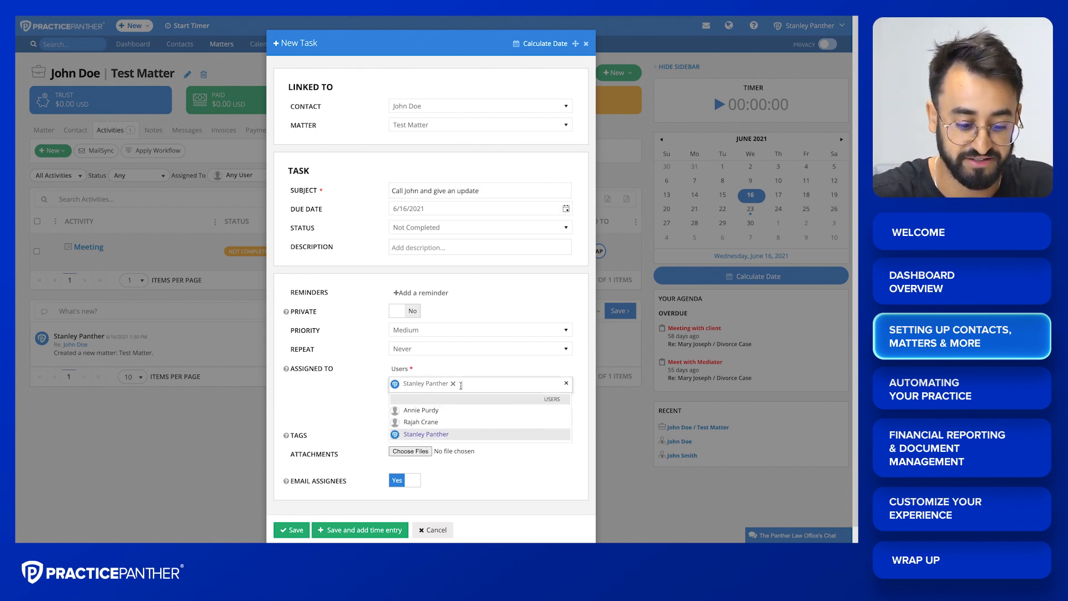
click(428, 422)
click(298, 530)
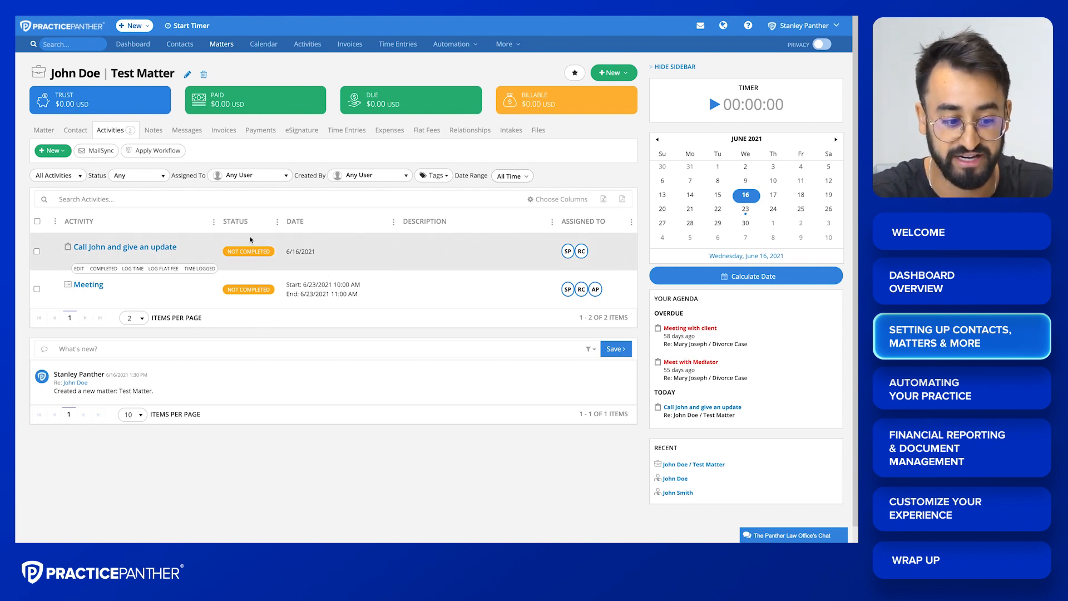
- Examine the users available in the activity list's Created By and Assigned To filters
click(340, 177)
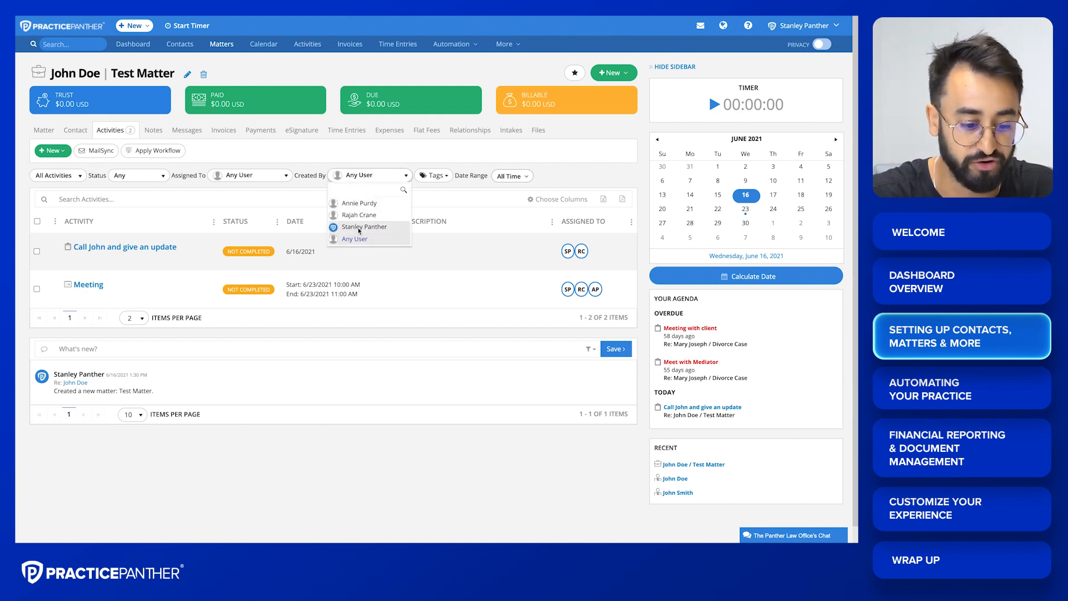
click(251, 176)
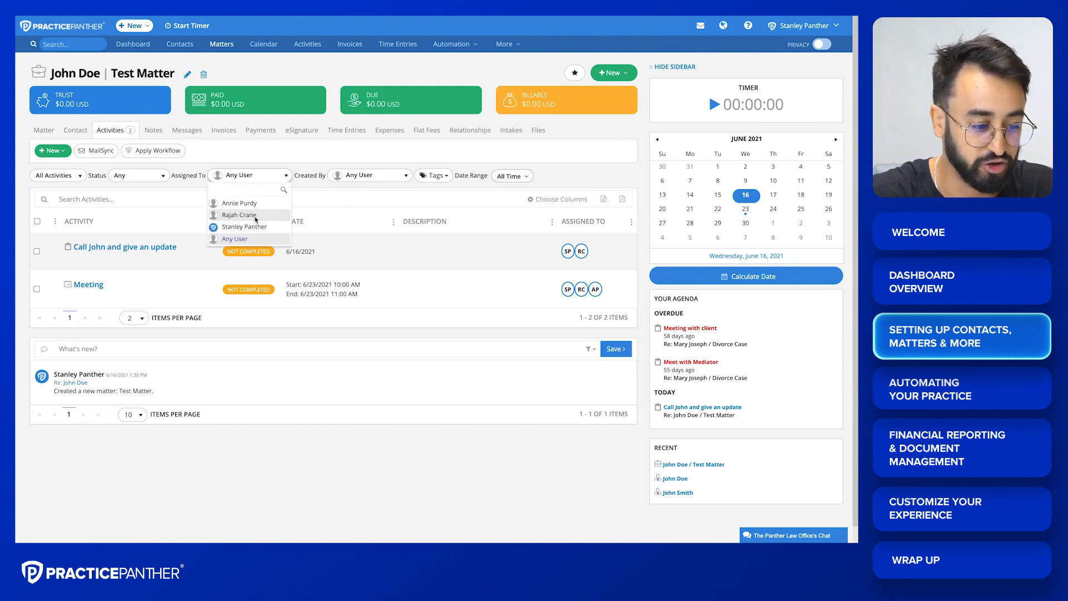
- Examine the activity list's Status filter options and the types of new activity available for the matter
click(165, 176)
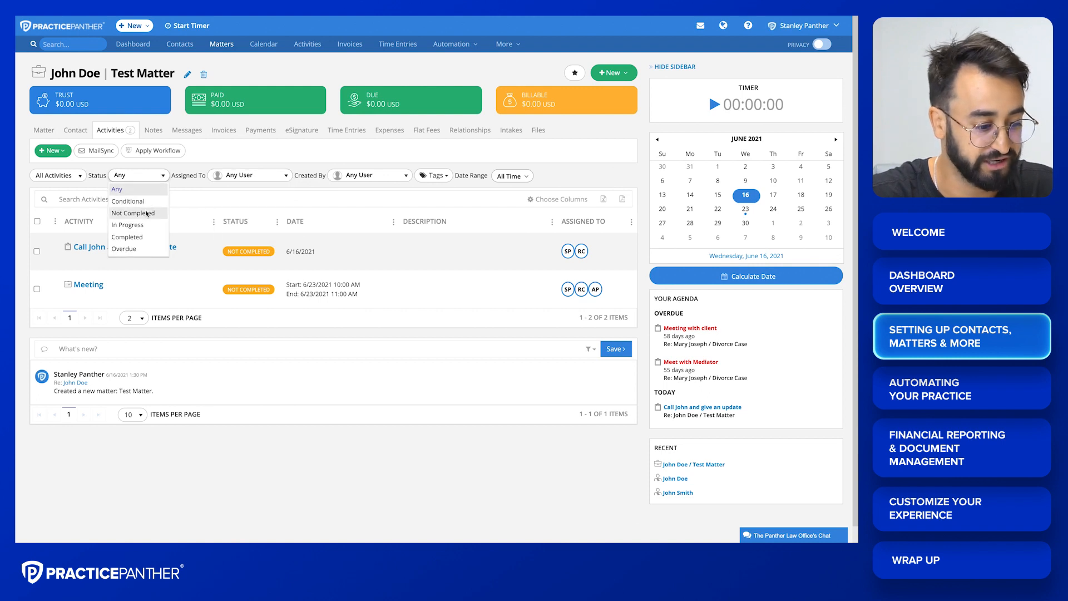
click(147, 177)
click(59, 150)
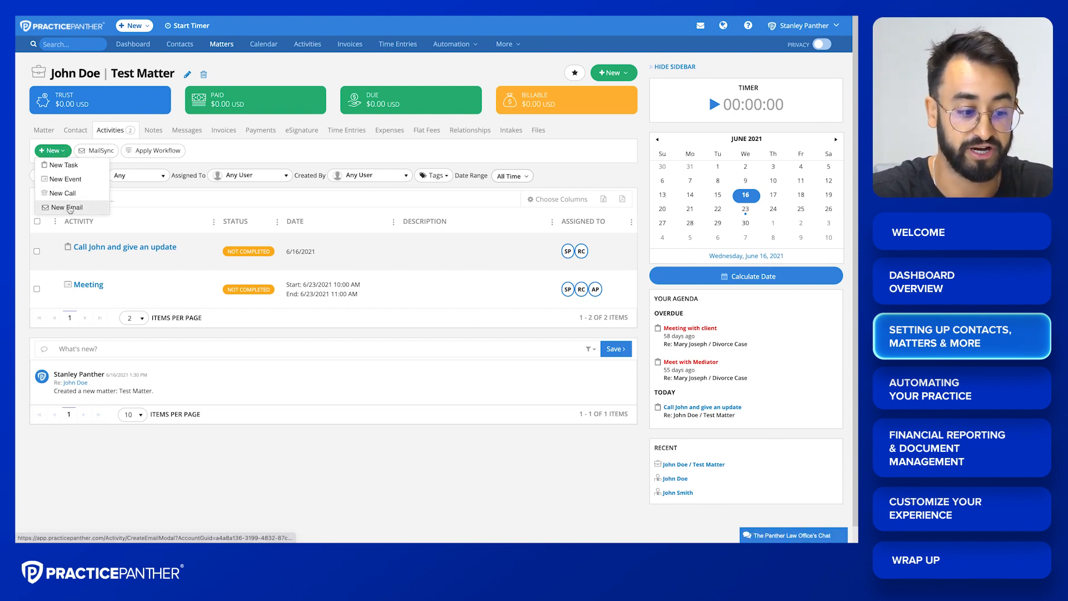
click(57, 151)
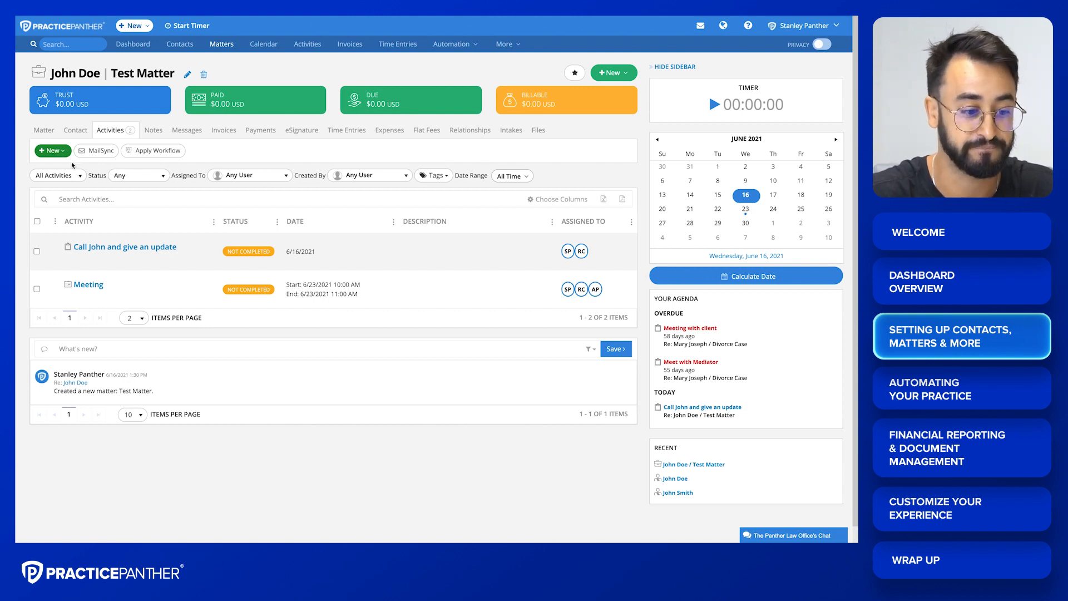
- Examine the new note form in the matter's notes and close it without saving
click(148, 130)
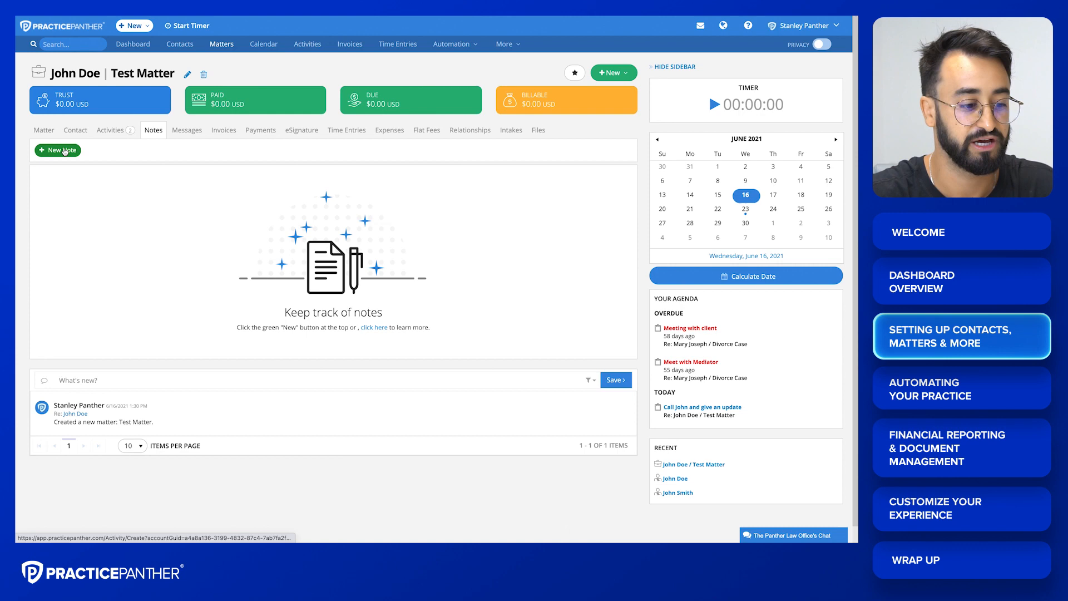
click(65, 151)
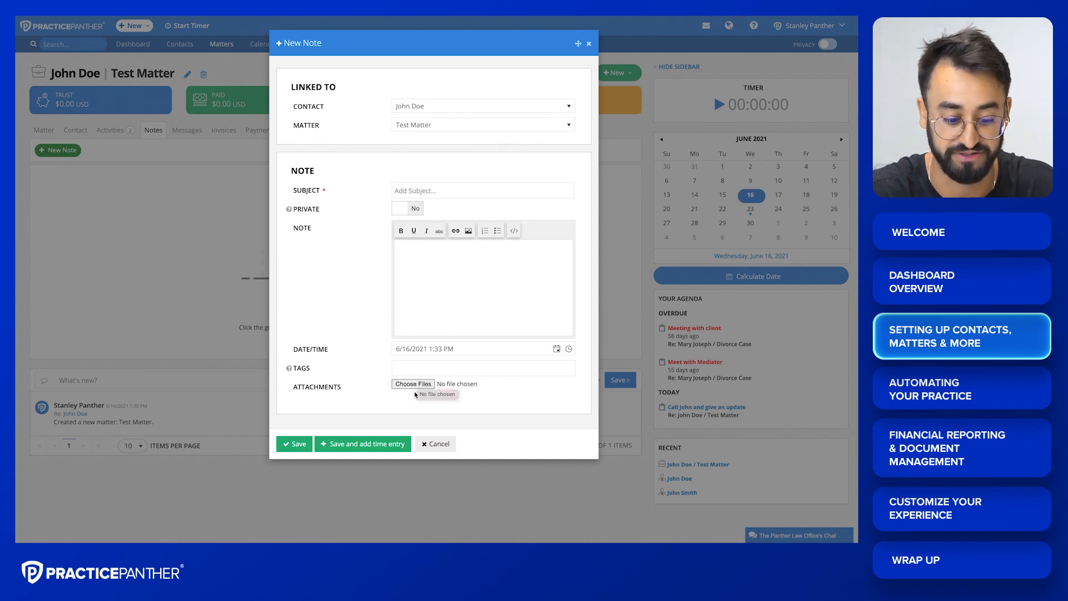
click(436, 444)
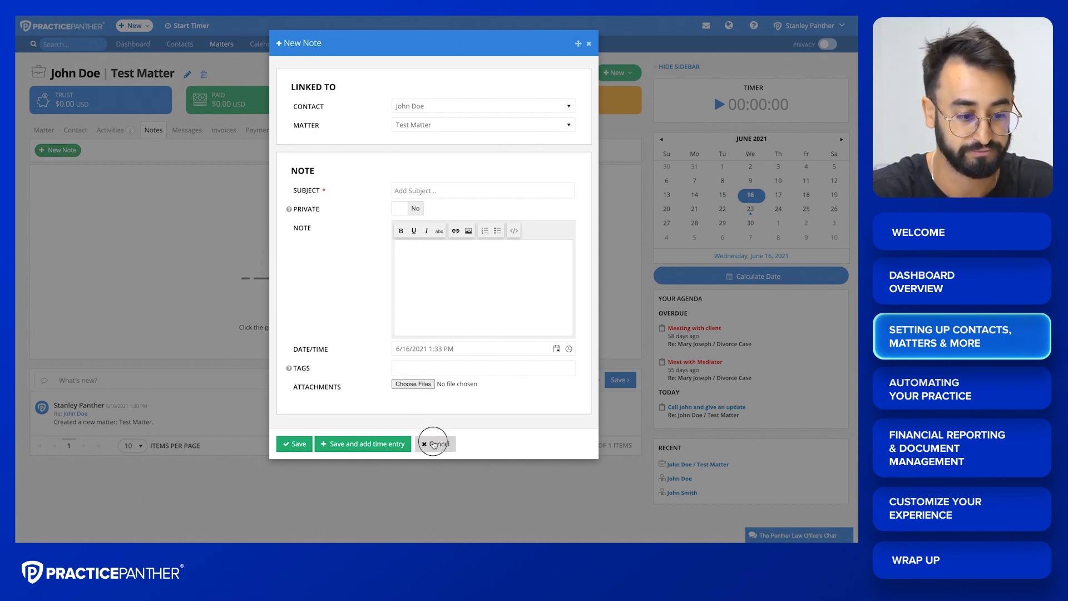
- Start a new secure message for the matter with the second listed user as an additional participant, and discard it
click(182, 133)
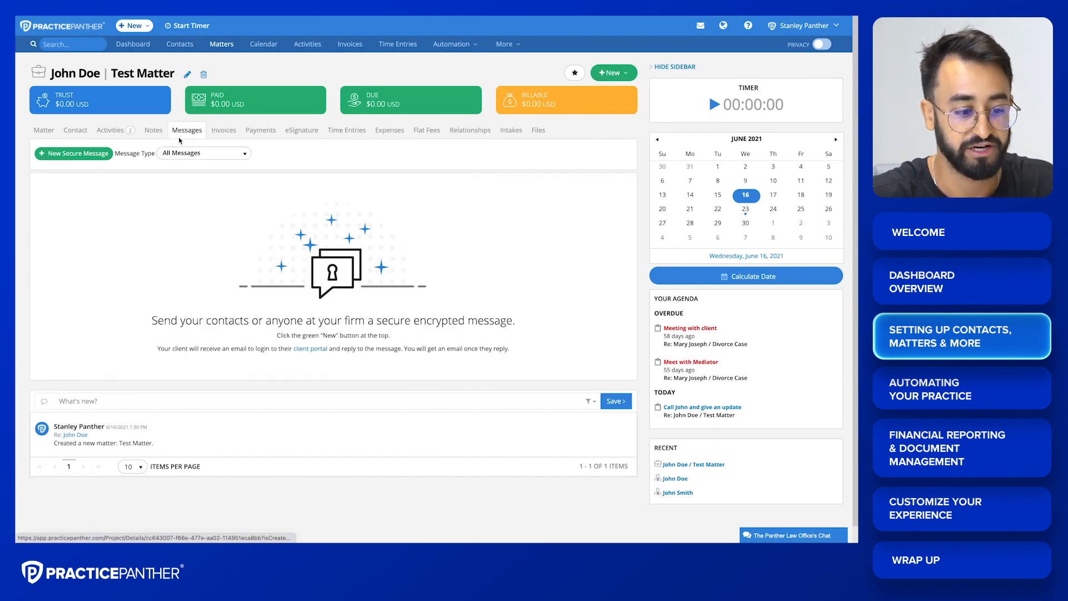
click(69, 157)
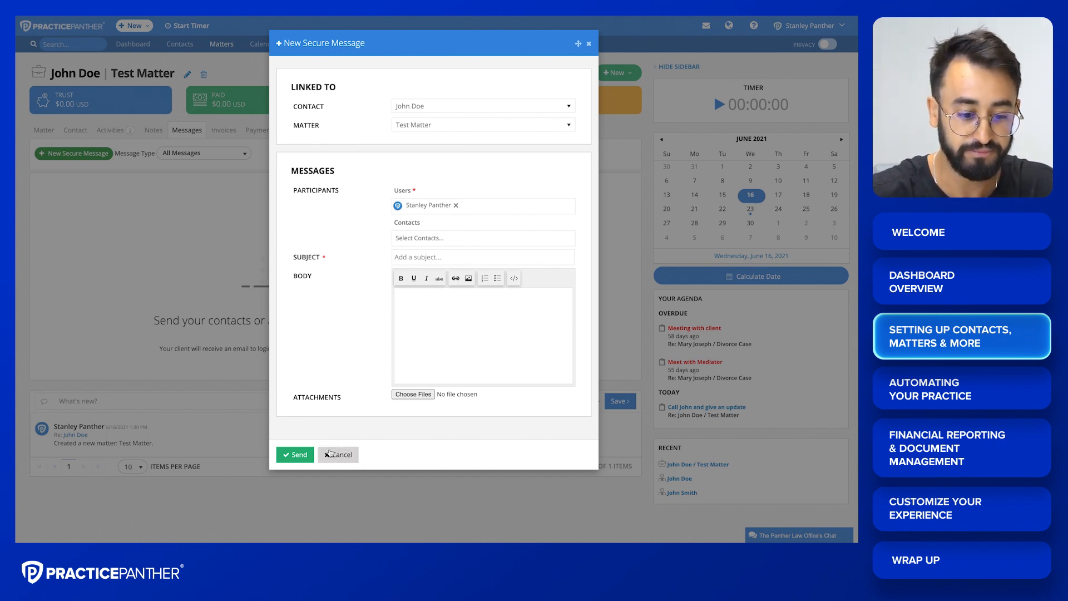
click(478, 211)
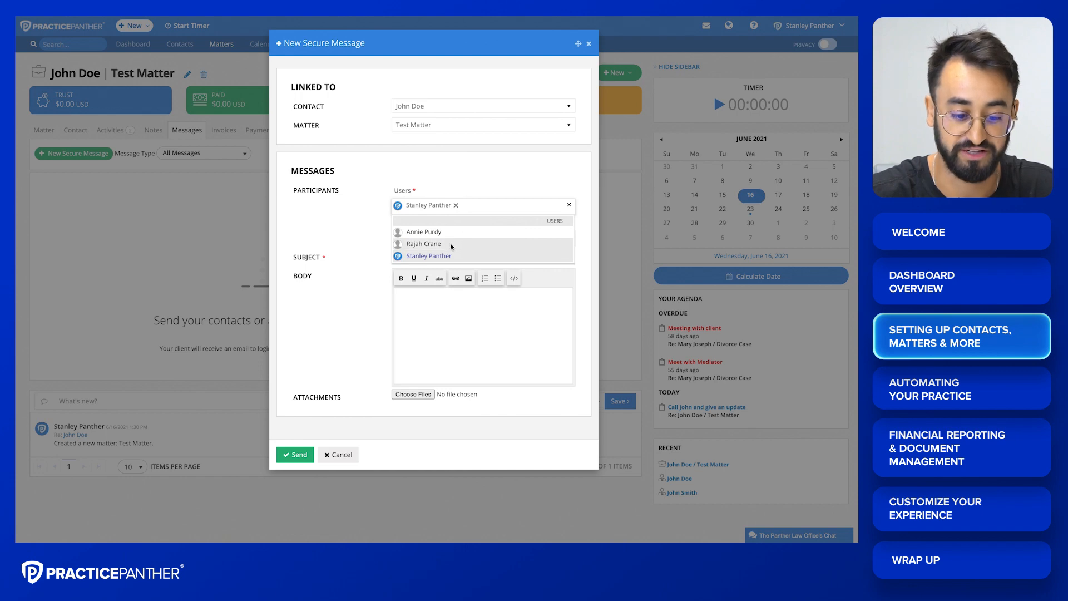
click(452, 244)
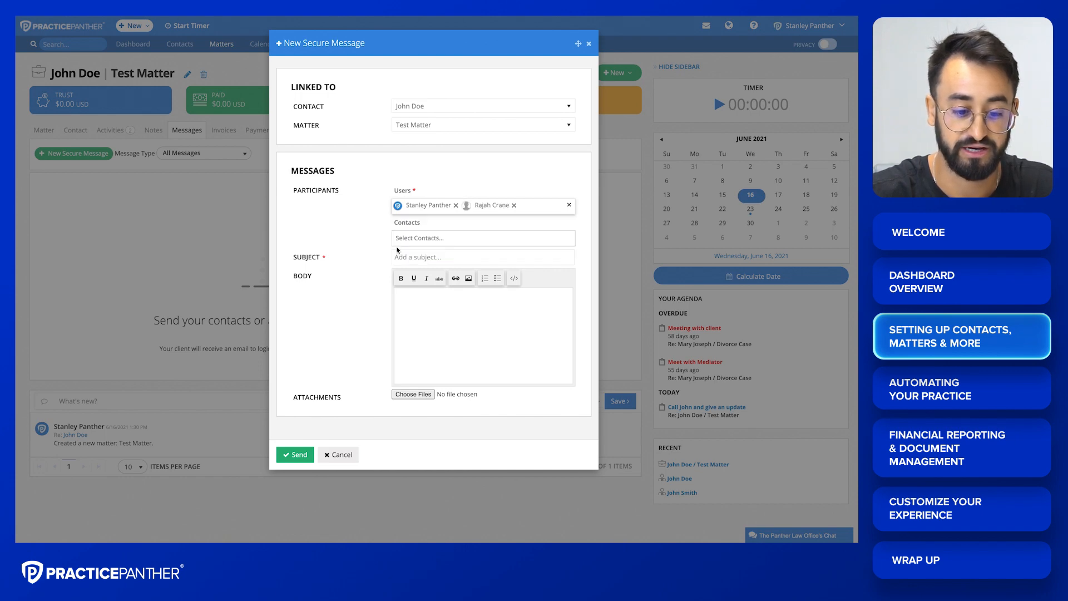
click(347, 452)
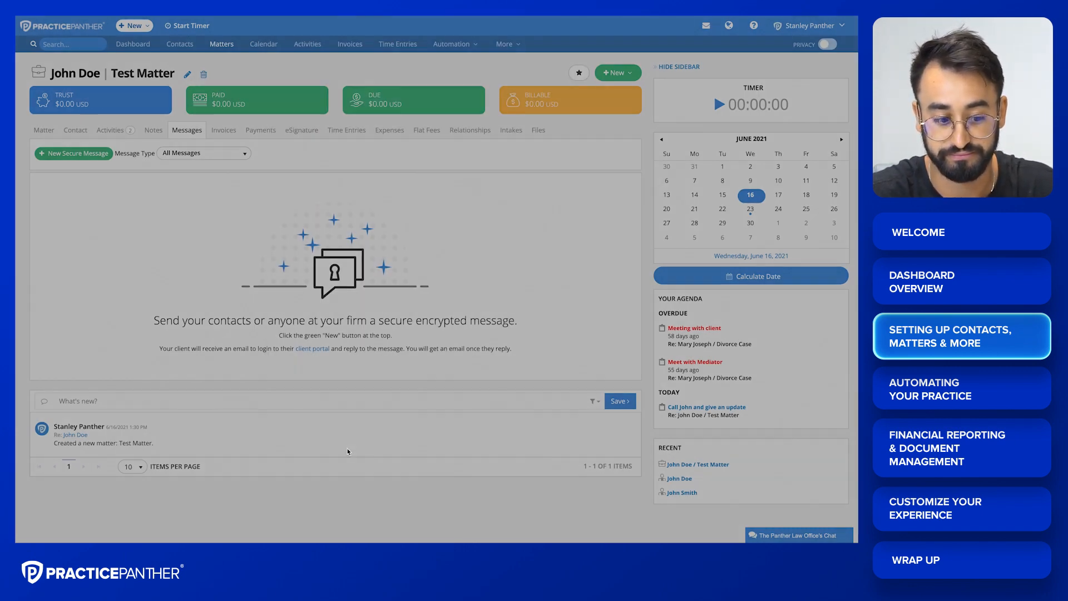
- Add a 0.6-hour time entry with the description "Phone call" to the matter and save it
click(44, 130)
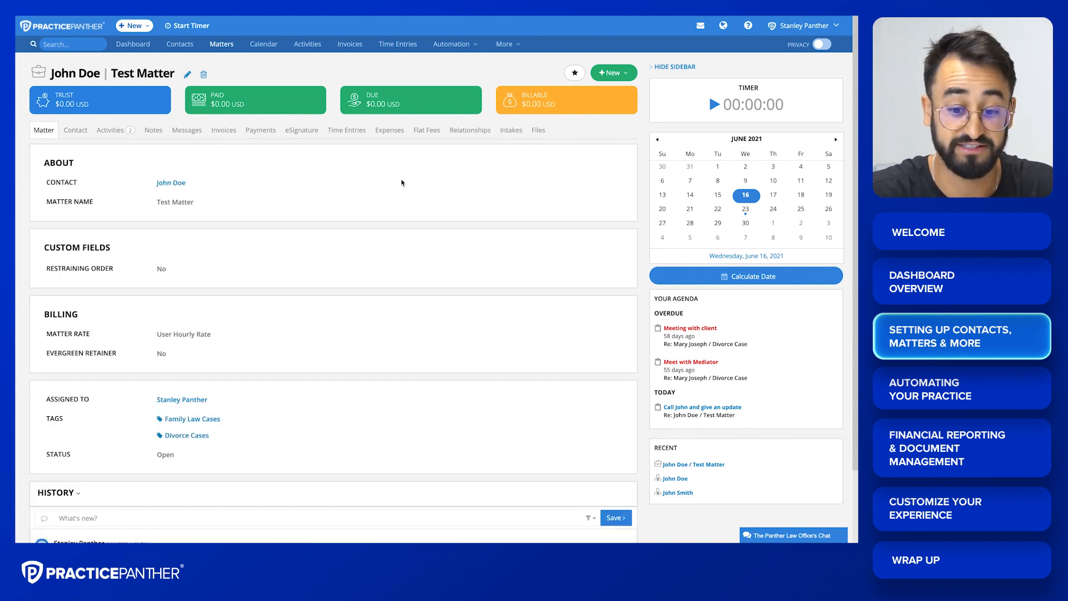
click(624, 74)
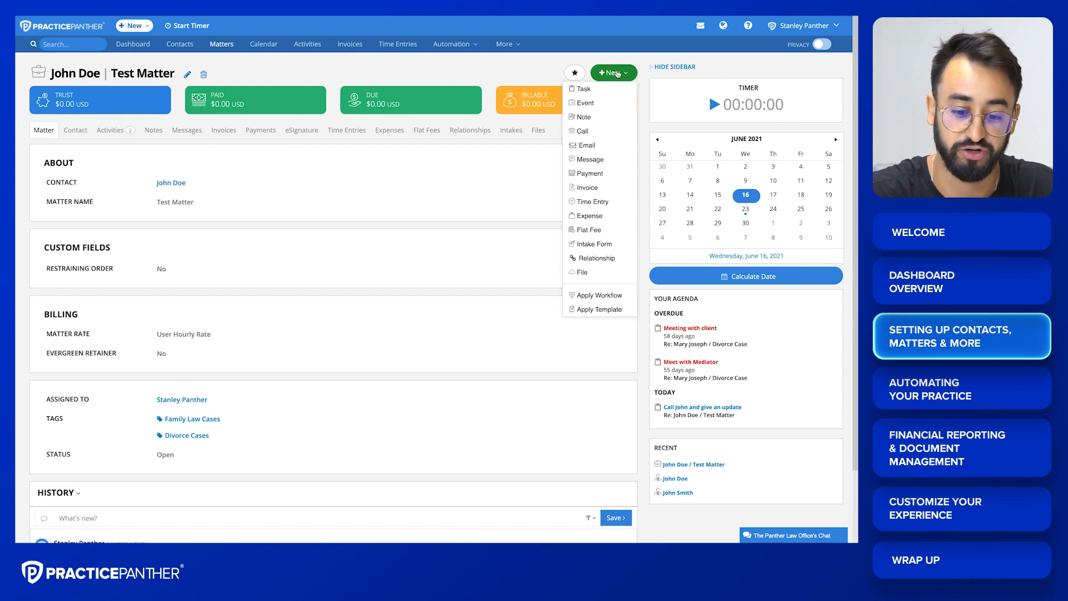
click(593, 200)
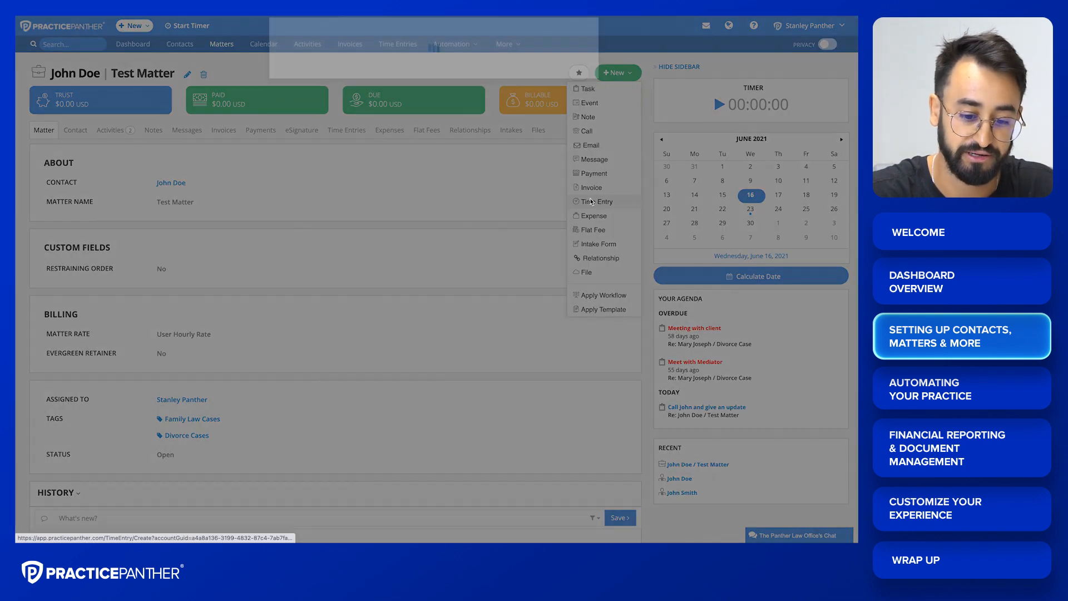
click(421, 209)
text(0.6)
click(432, 281)
text(Phone call)
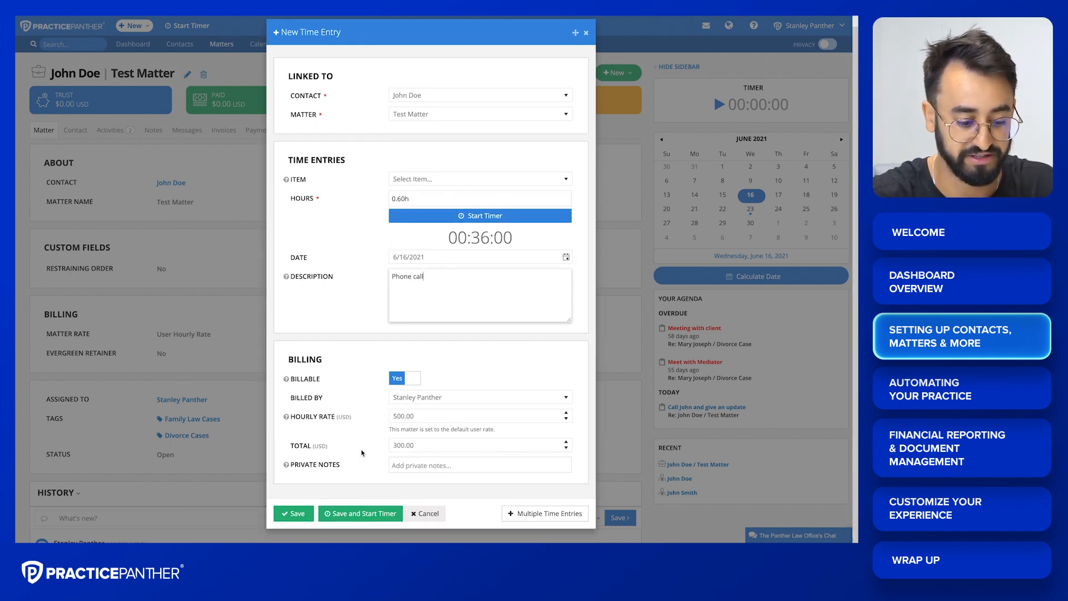
click(295, 513)
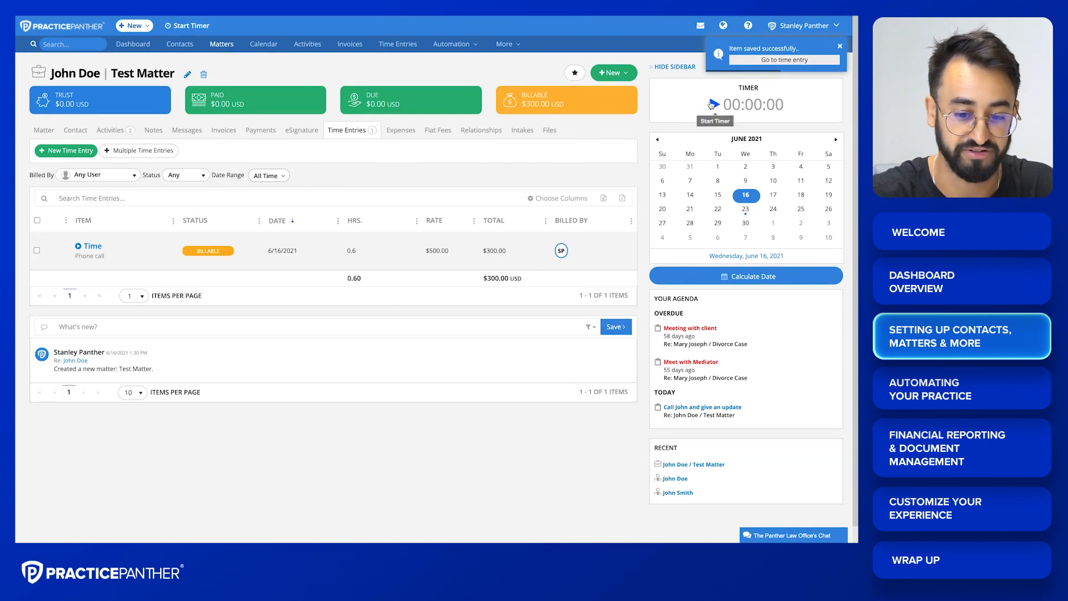
- Run the timer with the note "Phone call", stop it into a new time entry, and discard that entry
click(714, 105)
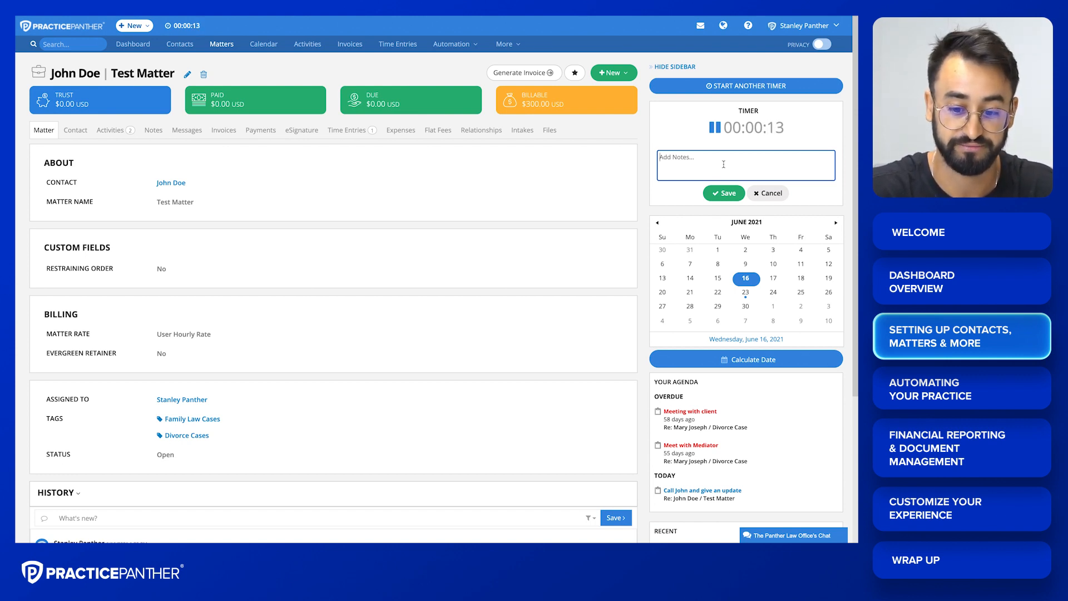
text(Ph)
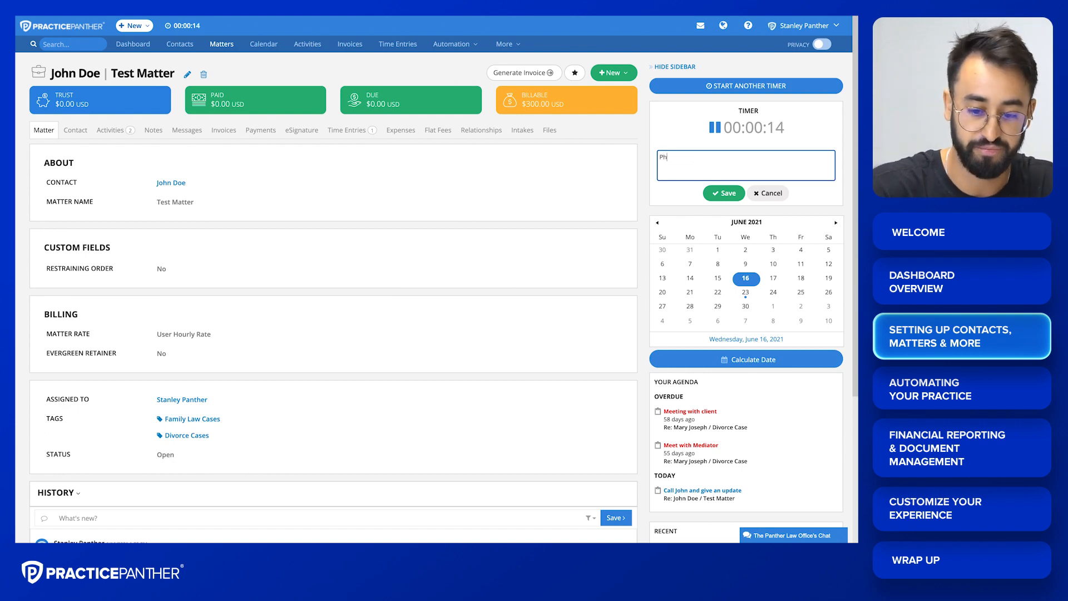
text(one call)
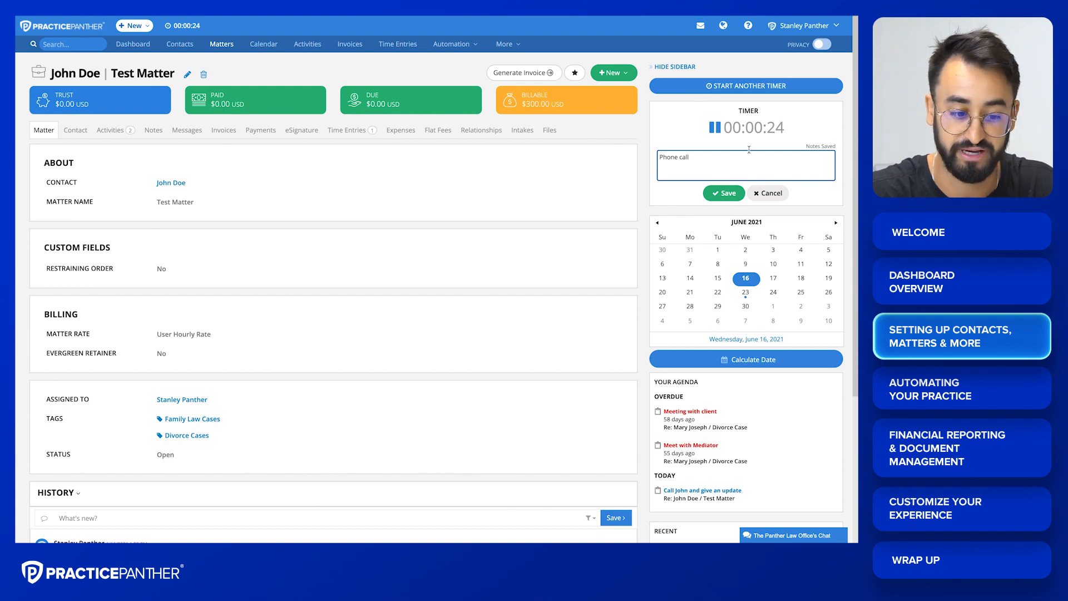
click(719, 192)
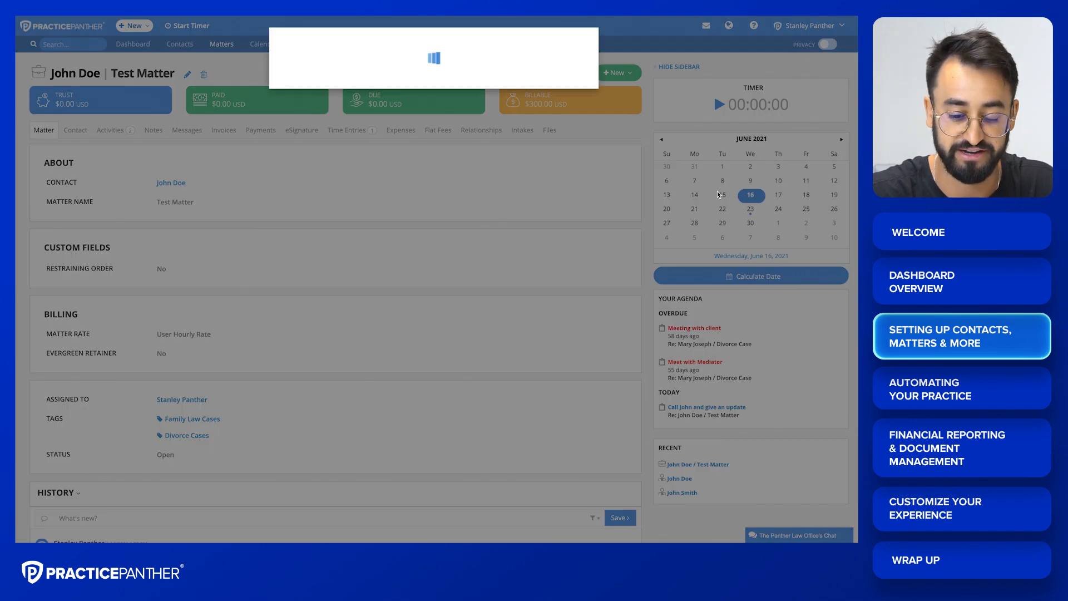
click(480, 126)
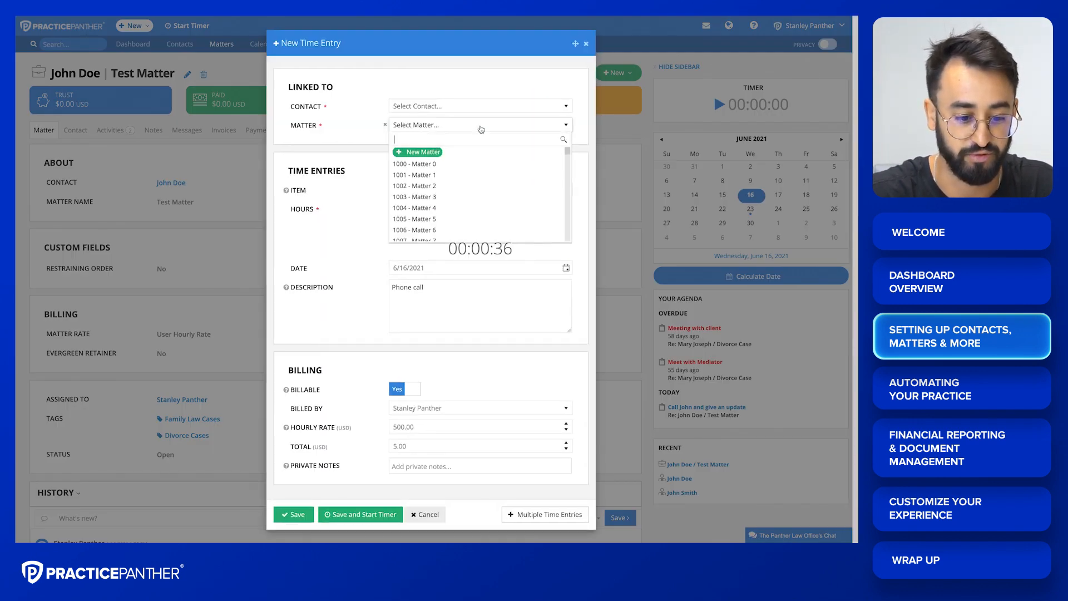
click(479, 125)
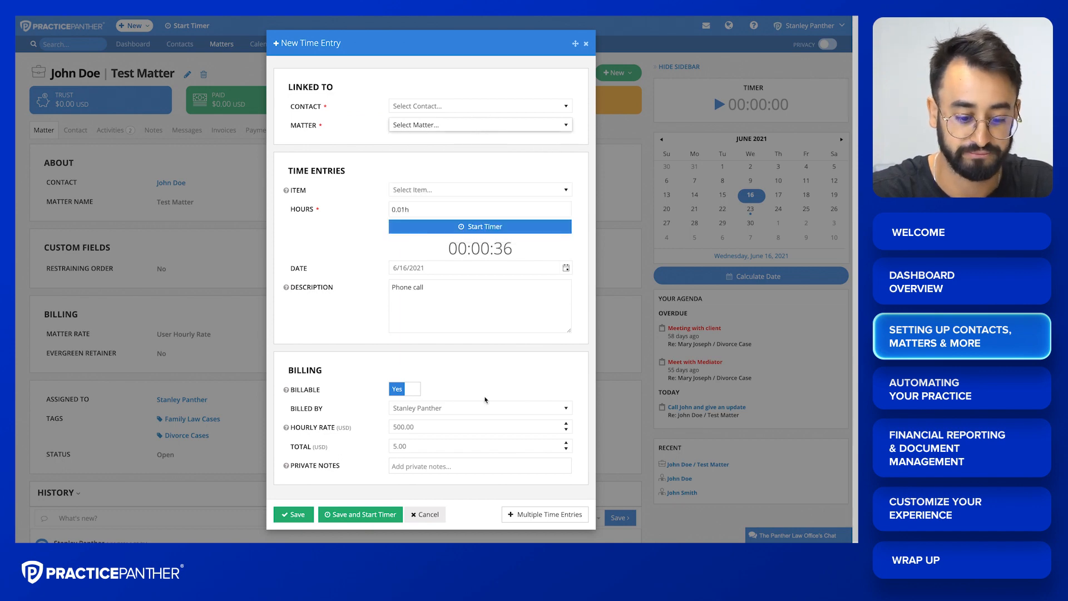
click(427, 515)
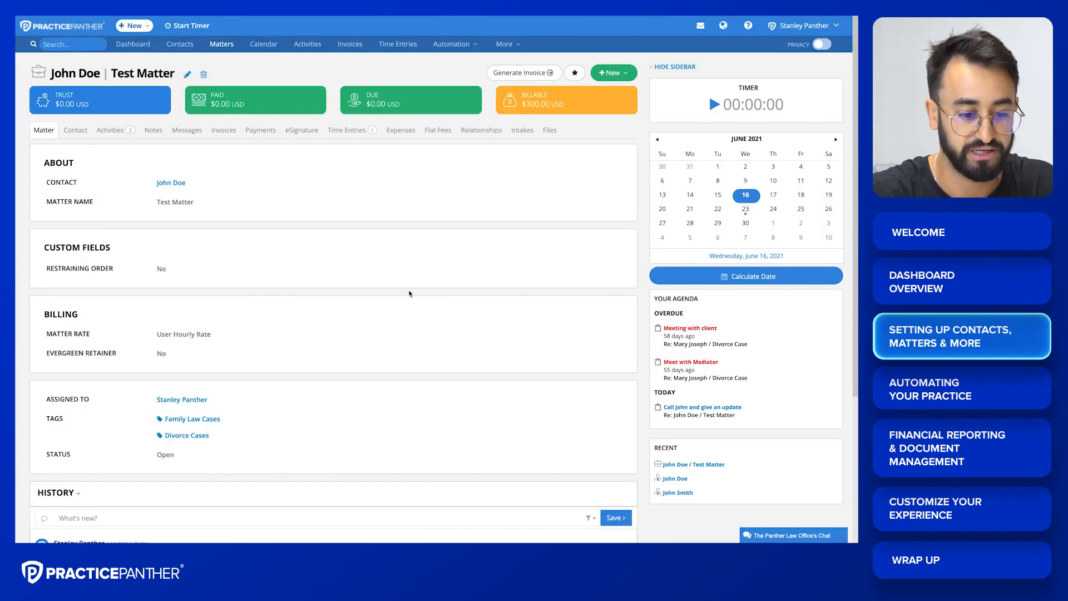
- Start a multiple time entries form from the matter and extend it to three entry rows
click(355, 131)
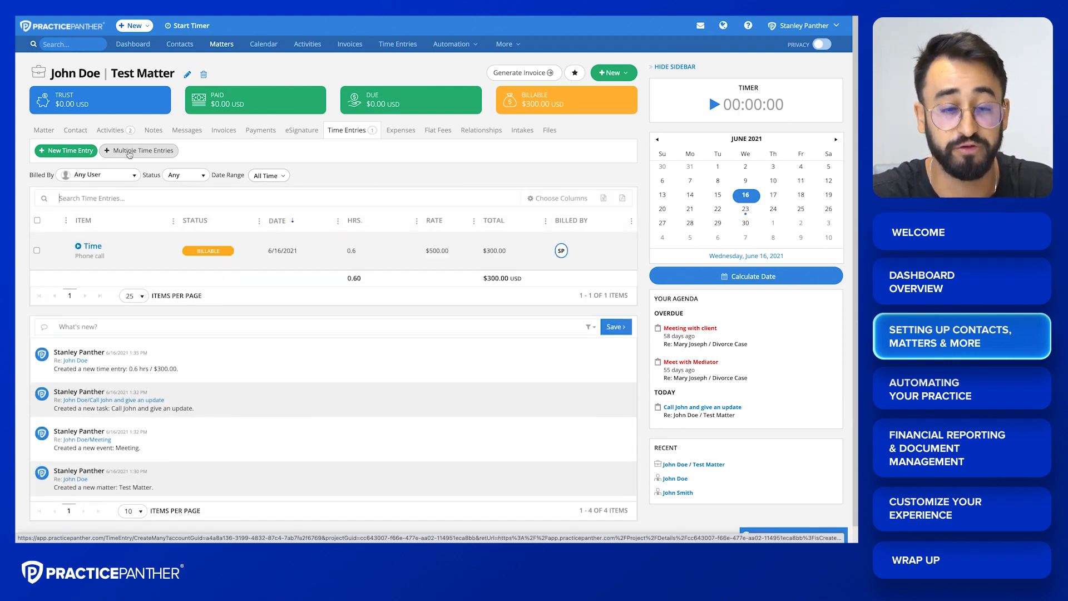
click(130, 152)
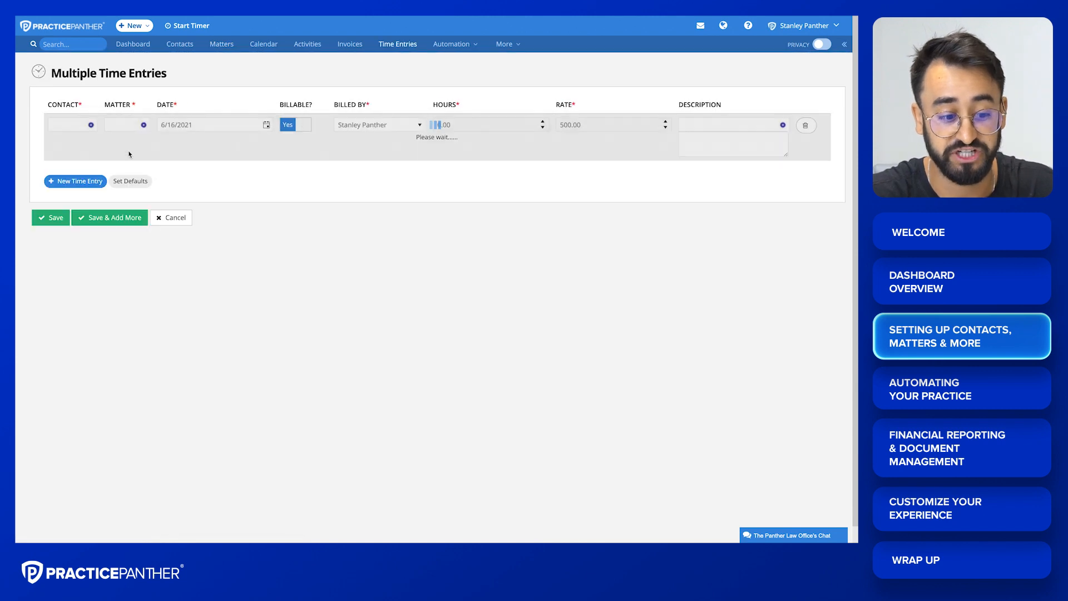
click(81, 180)
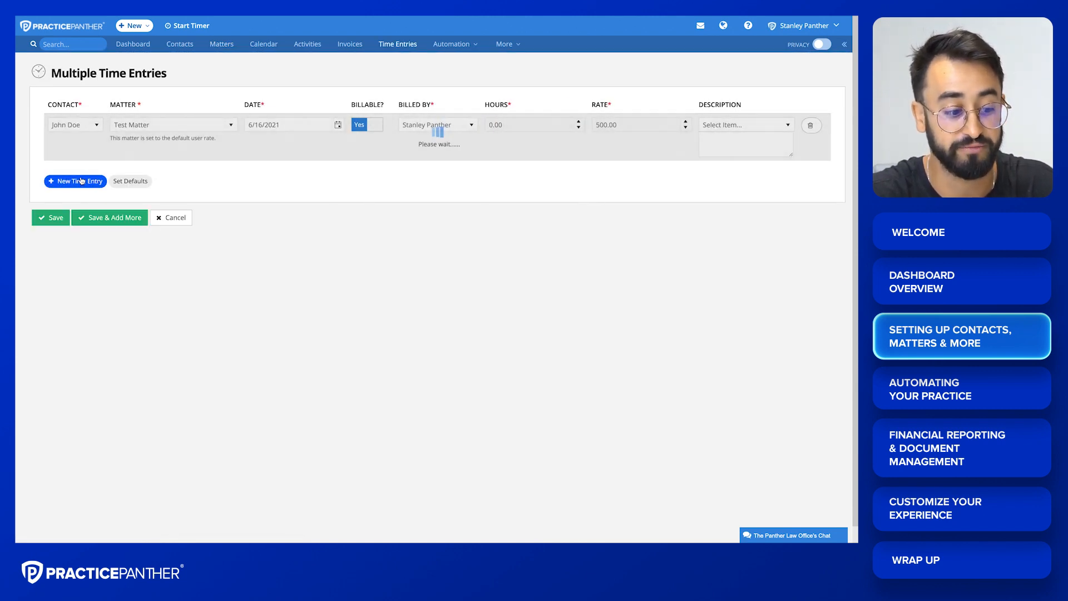
click(75, 230)
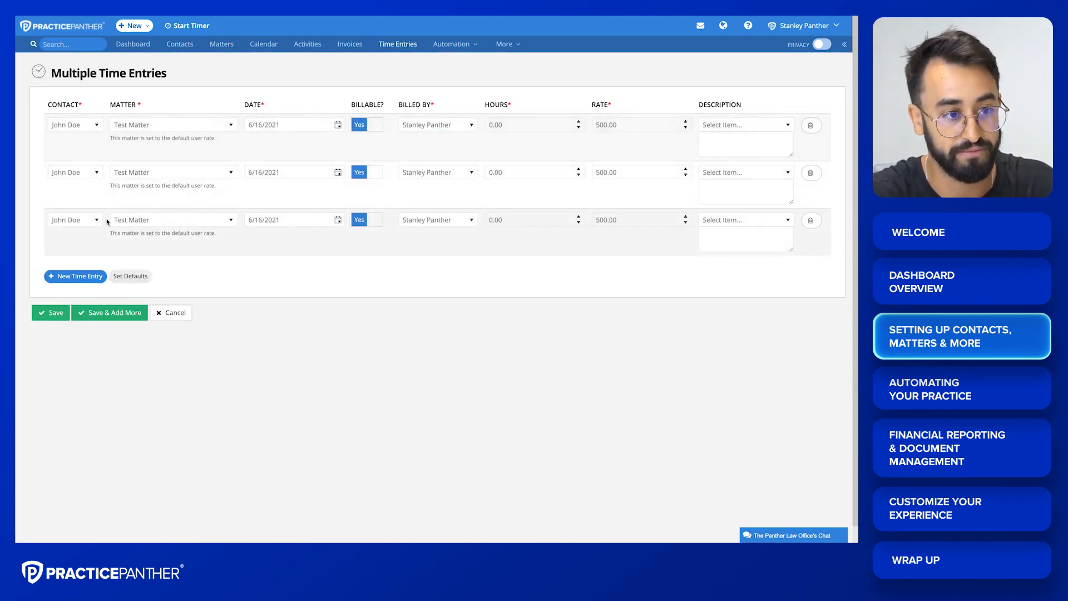
- Set the hours of the three time entries to 0.2, 0.1 and 0.4 in order
click(502, 124)
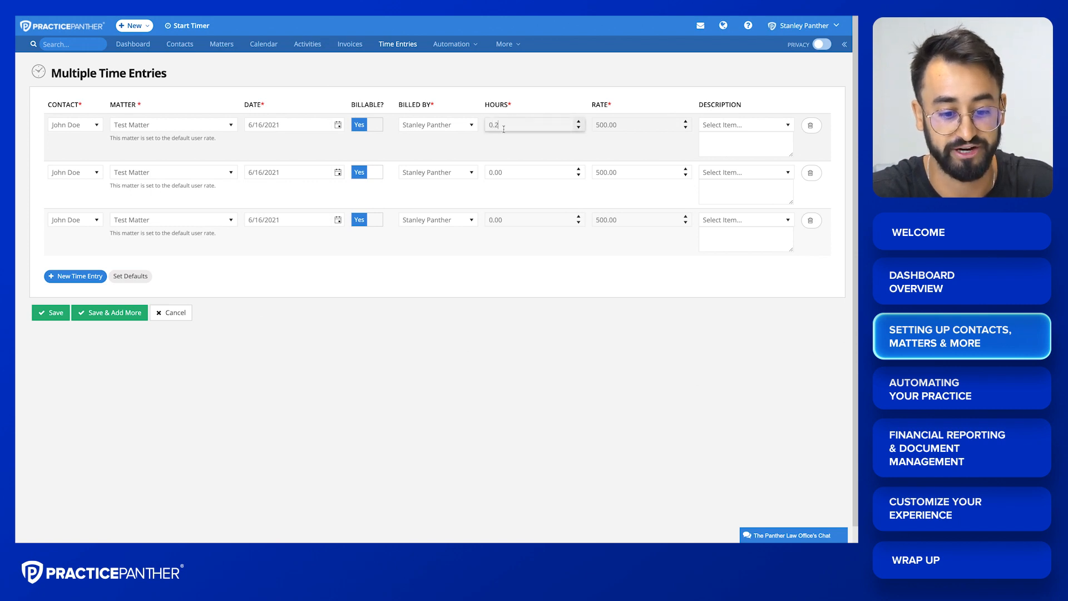
click(501, 172)
text(.1)
click(520, 219)
text(.4)
- Enter "test" as the description of each of the three time entries
click(711, 143)
text(test)
click(702, 187)
text(test)
click(717, 234)
text(test)
click(358, 257)
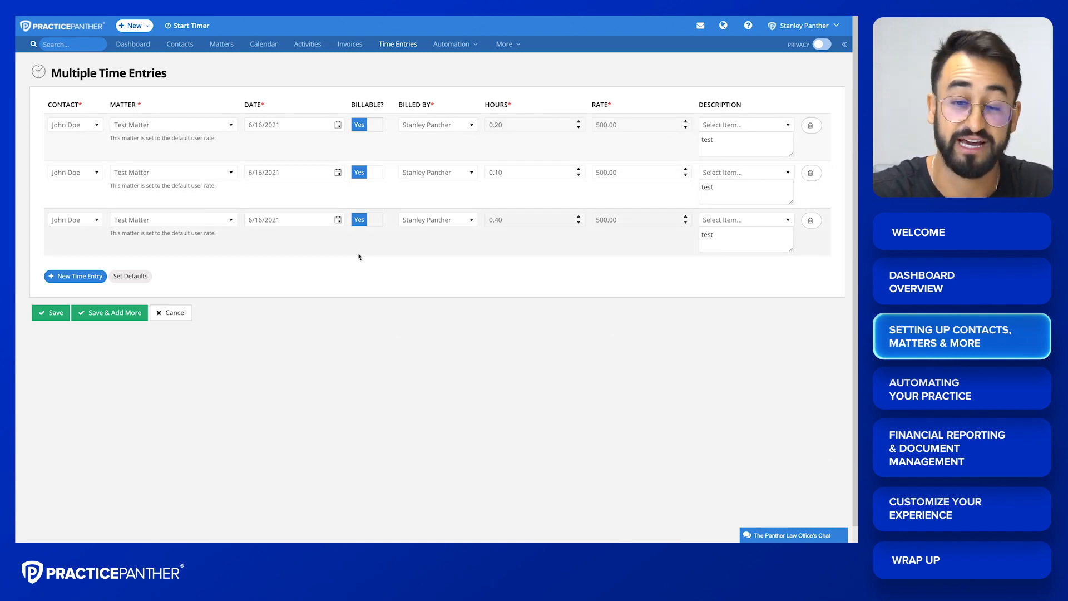
- Set the default matter for further entries to 1003 - Matter 3 and save the time entries
click(134, 276)
click(201, 307)
click(200, 378)
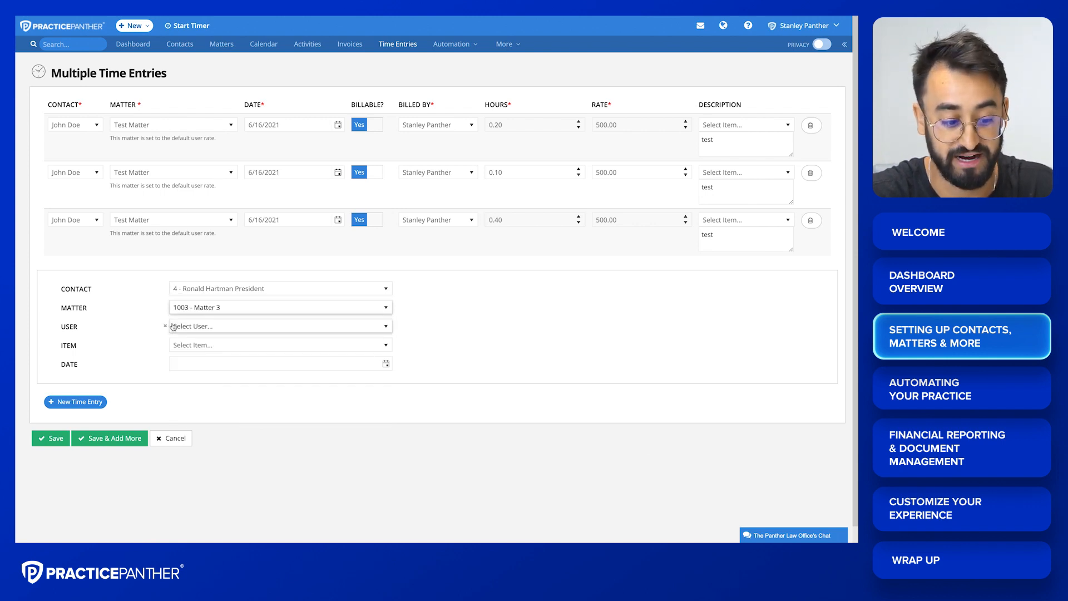
click(50, 439)
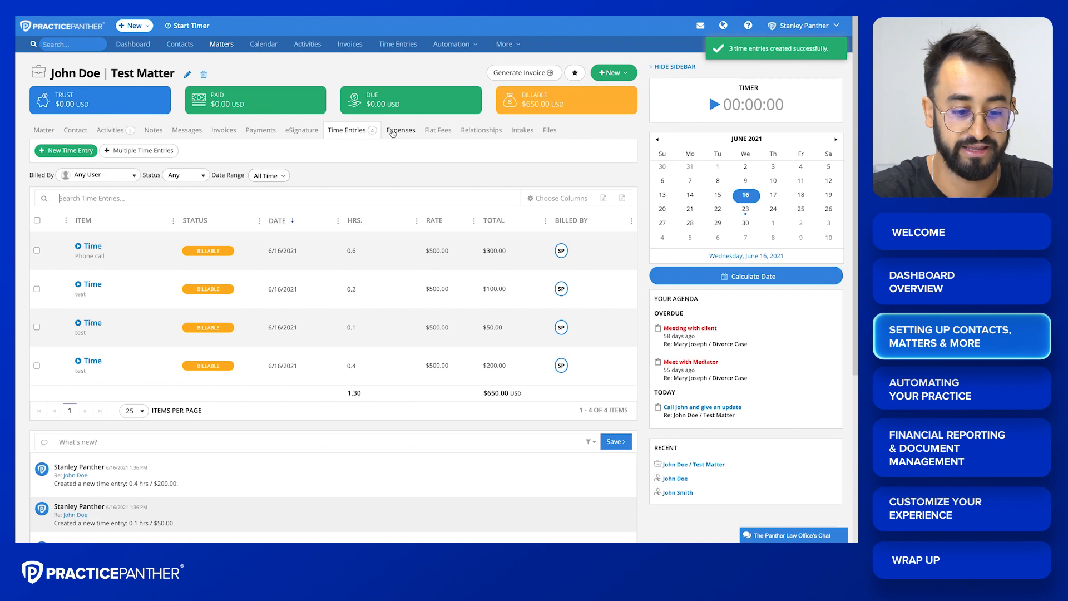
- Examine the new expense form in the matter's expenses and close it without saving
click(392, 131)
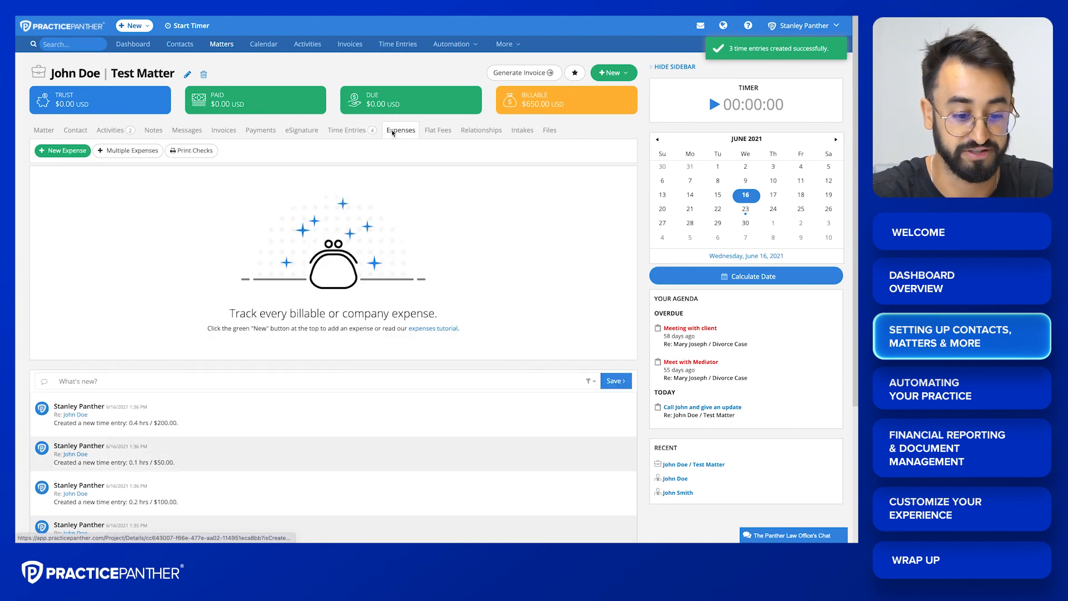
click(69, 152)
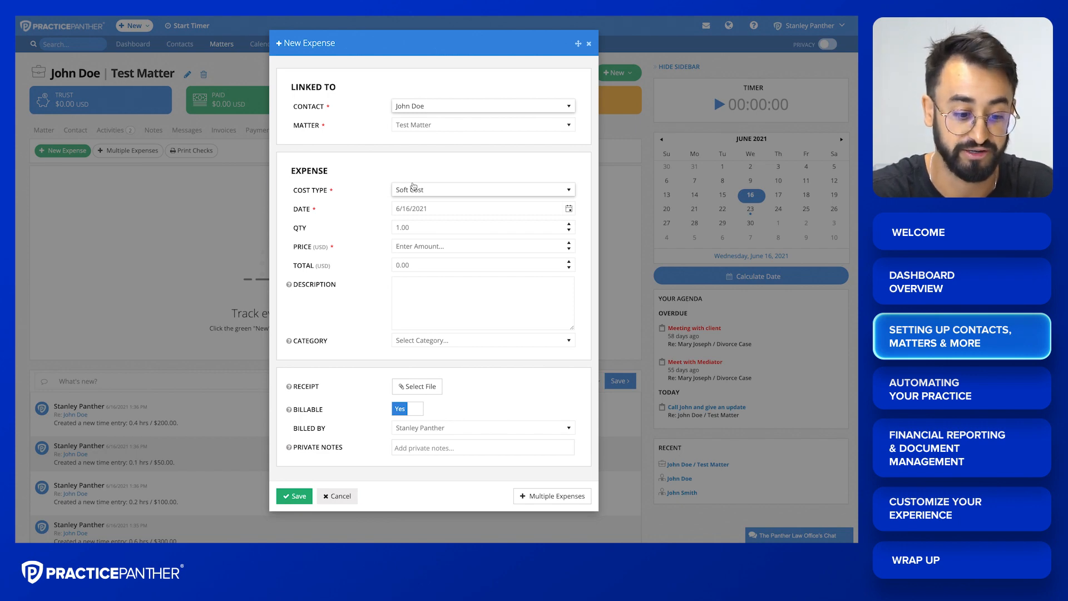
click(340, 495)
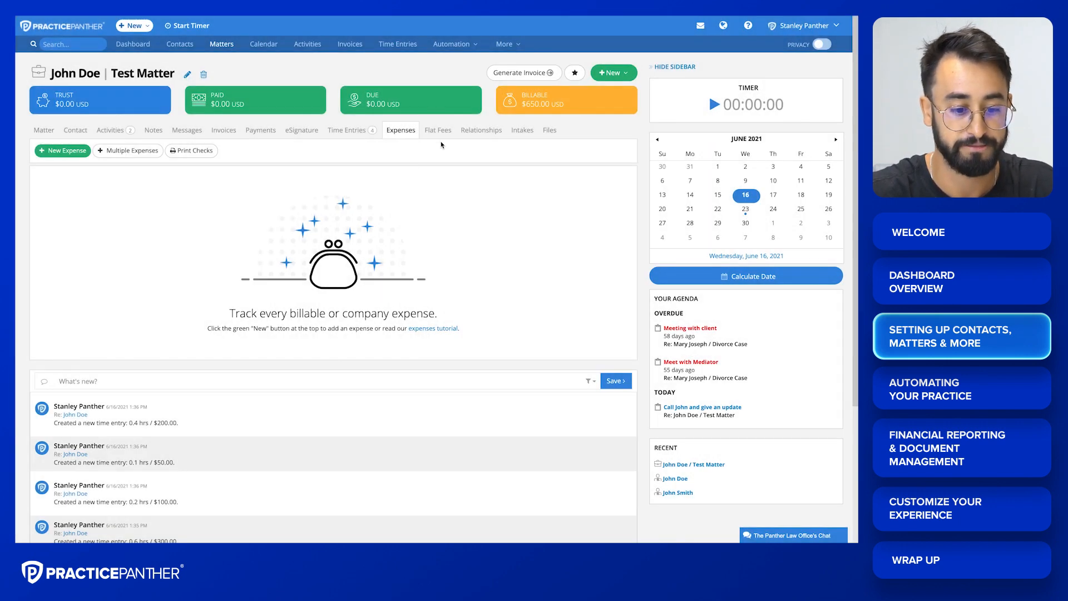
- Examine the new flat fee form in the matter's flat fees and close it without saving
click(438, 129)
click(79, 156)
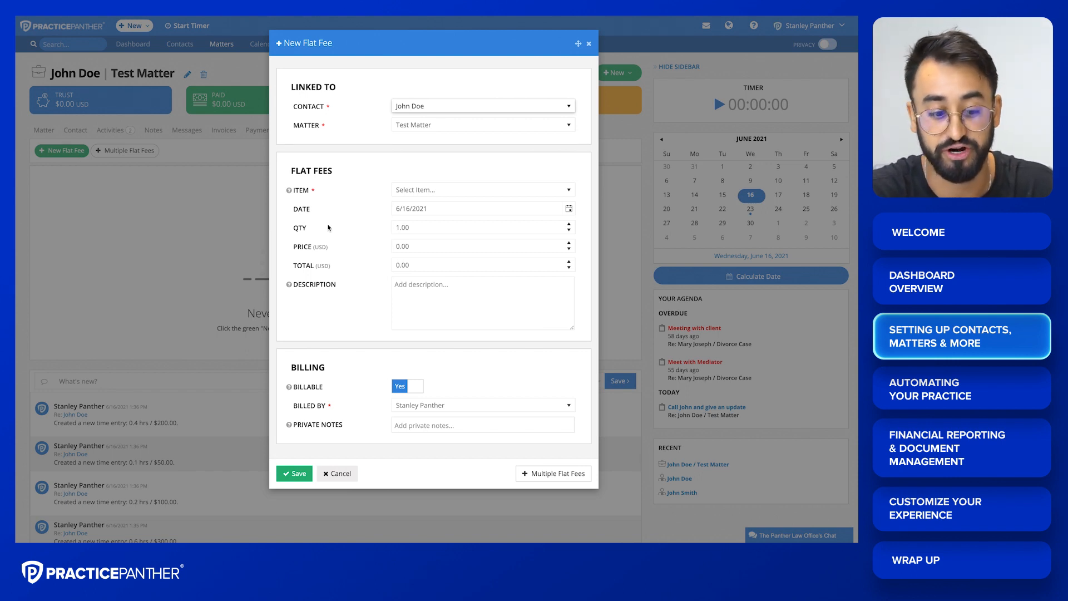
click(338, 473)
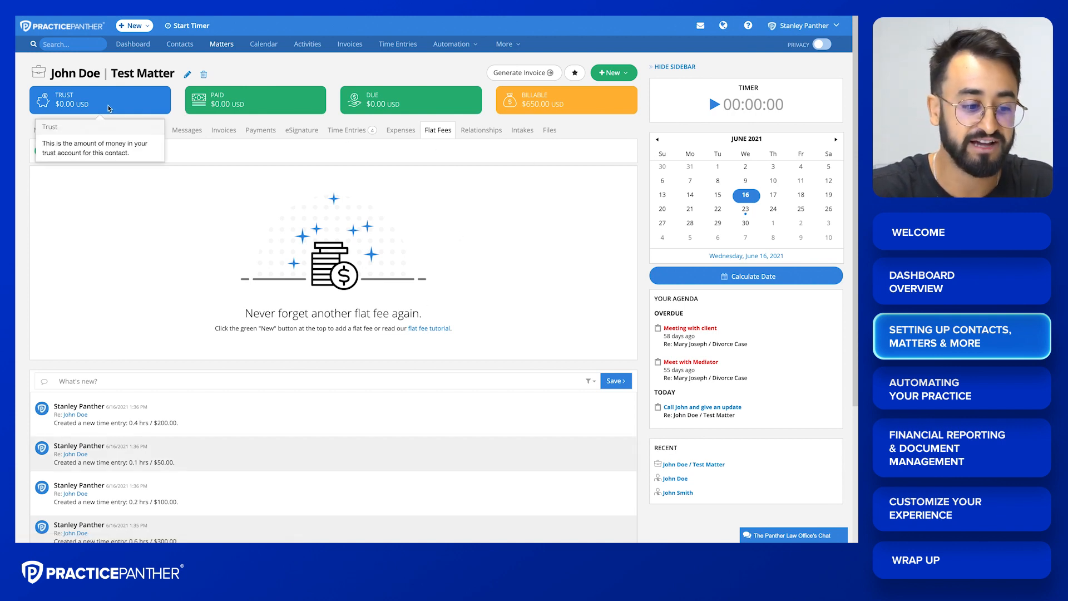
- Review the matter's billable amount and the explanation of what it covers
mouse_move(539, 113)
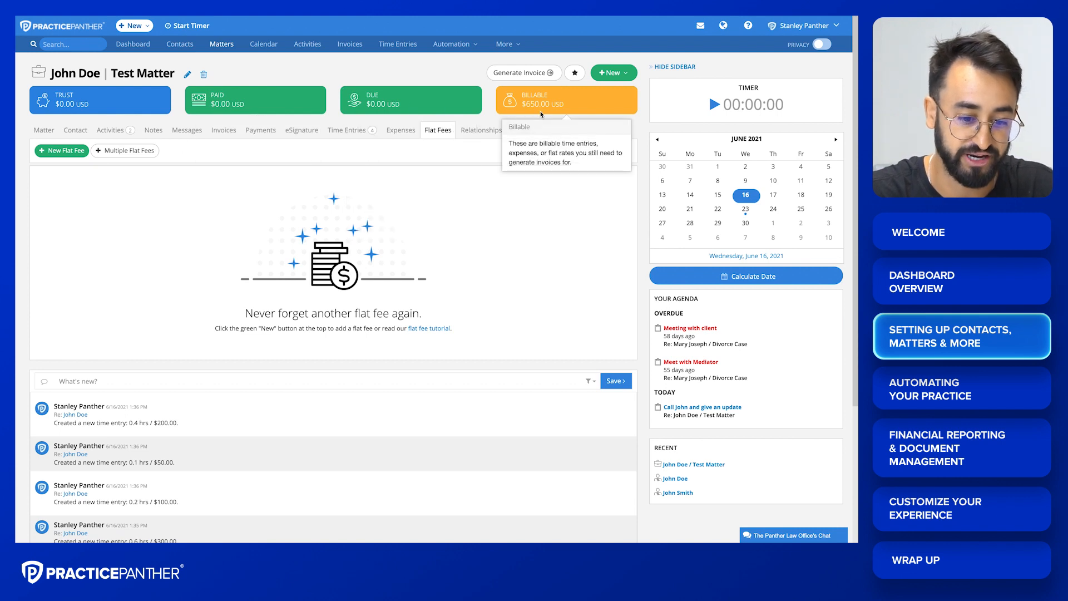
drag(570, 105, 523, 105)
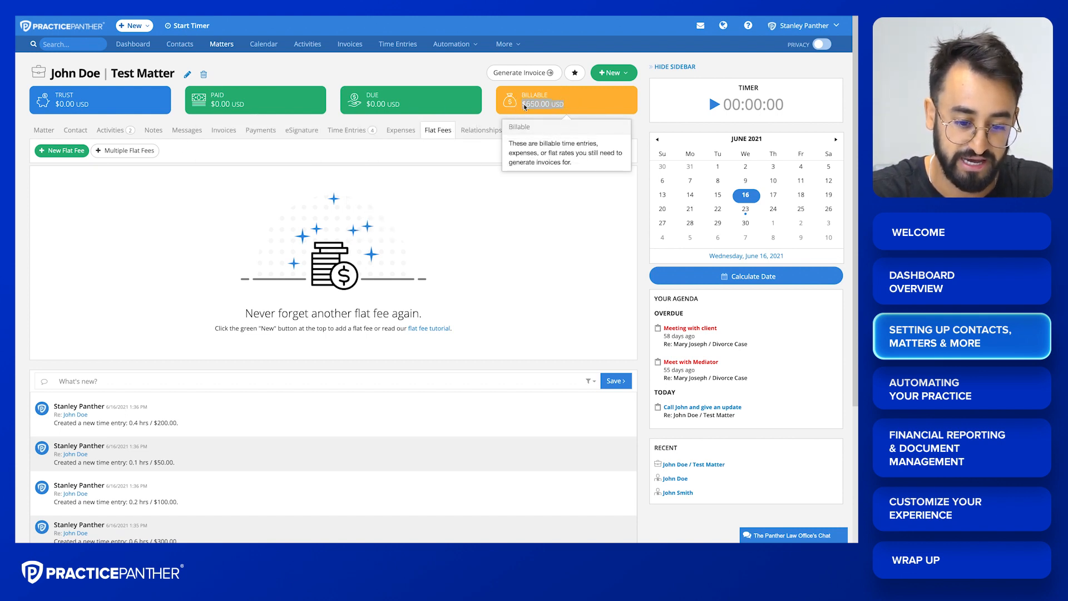
click(523, 170)
mouse_move(555, 103)
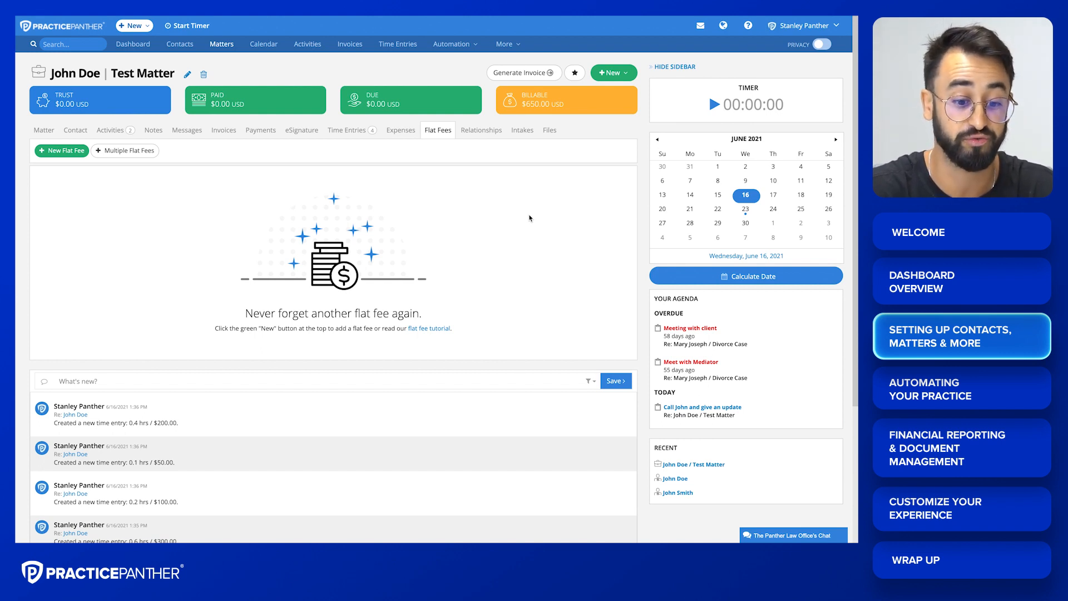
- Add a relationship to the matter that links an existing contact as "Witness", and save it
click(477, 133)
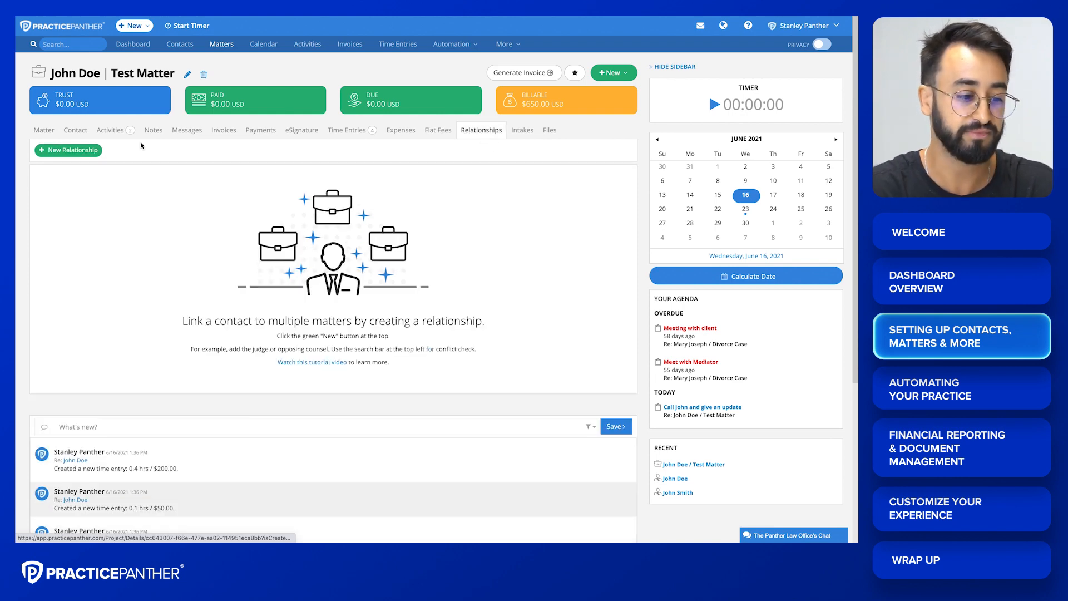
click(86, 151)
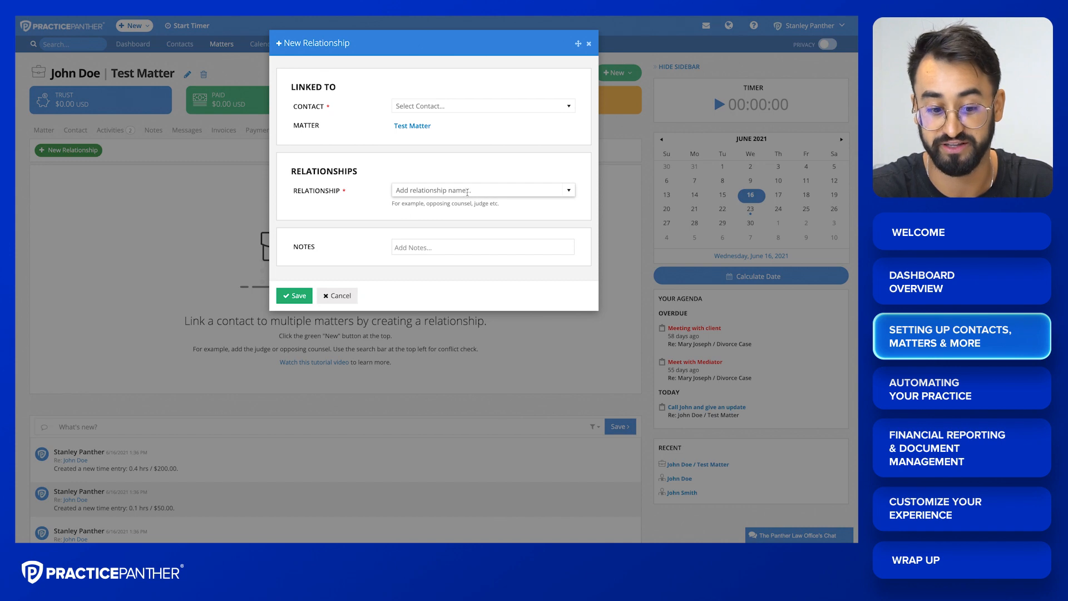
click(479, 105)
scroll(454, 197, down, 3)
click(445, 197)
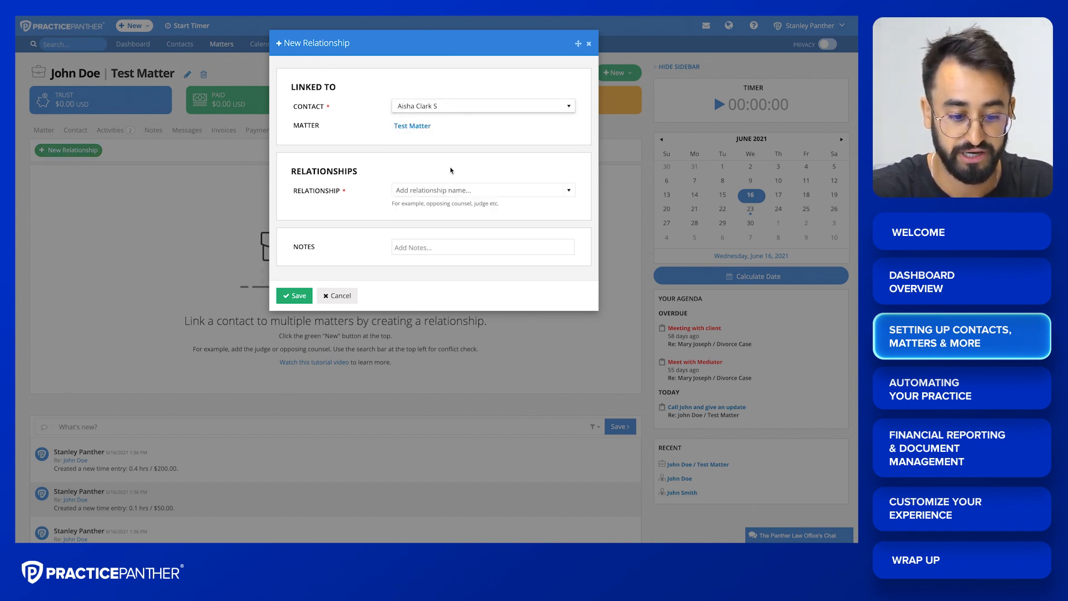
click(436, 190)
text(Witness)
click(352, 236)
click(292, 295)
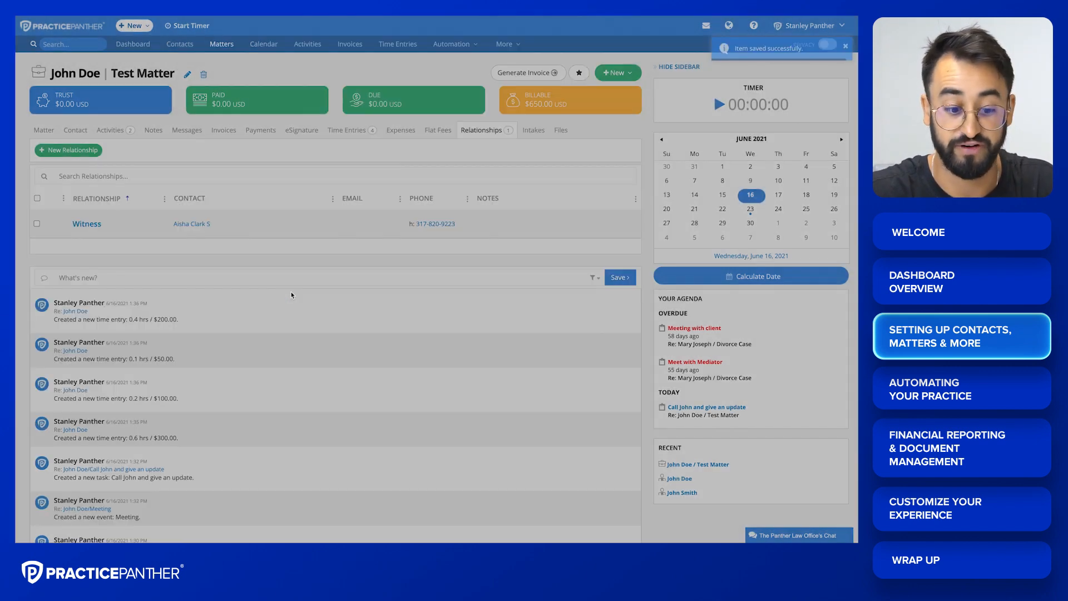
- Search for the witness contact, check the contact's relationships, and return to the linked Test Matter from there
click(56, 44)
text(aisha)
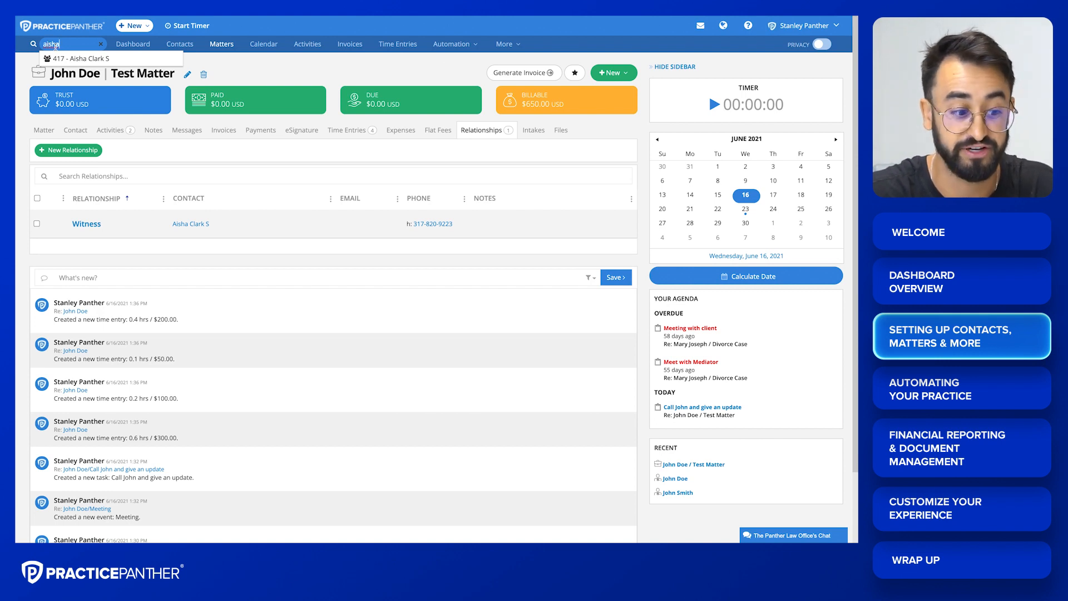
click(78, 59)
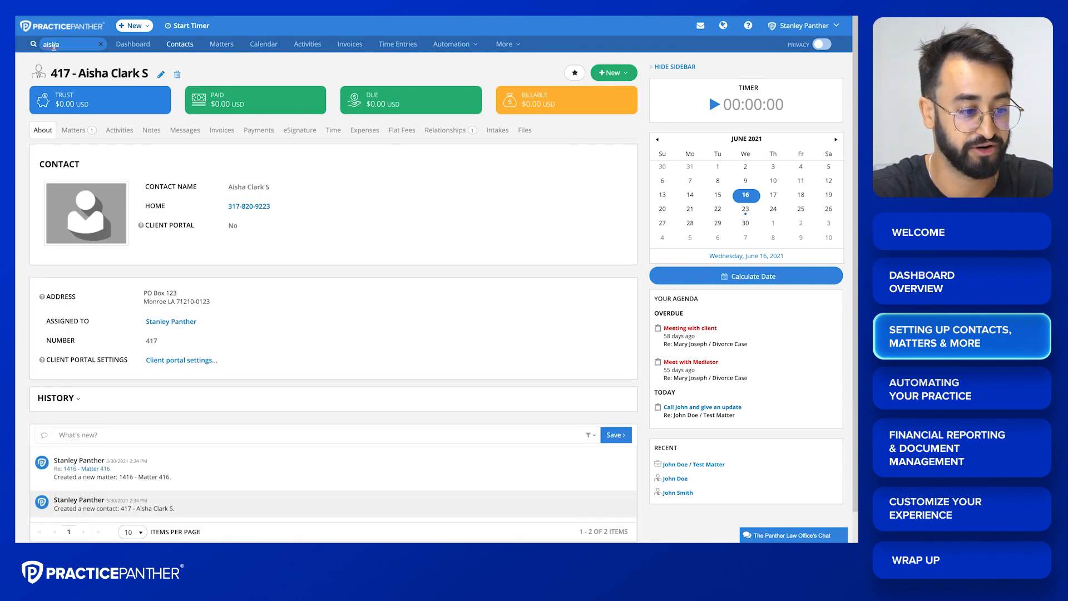
click(433, 131)
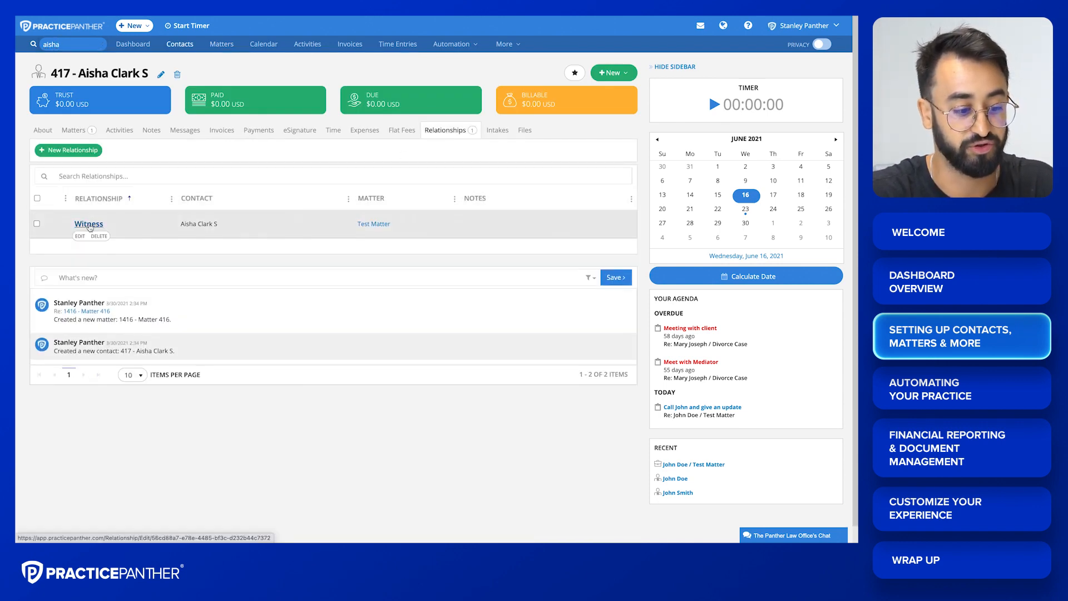
click(374, 225)
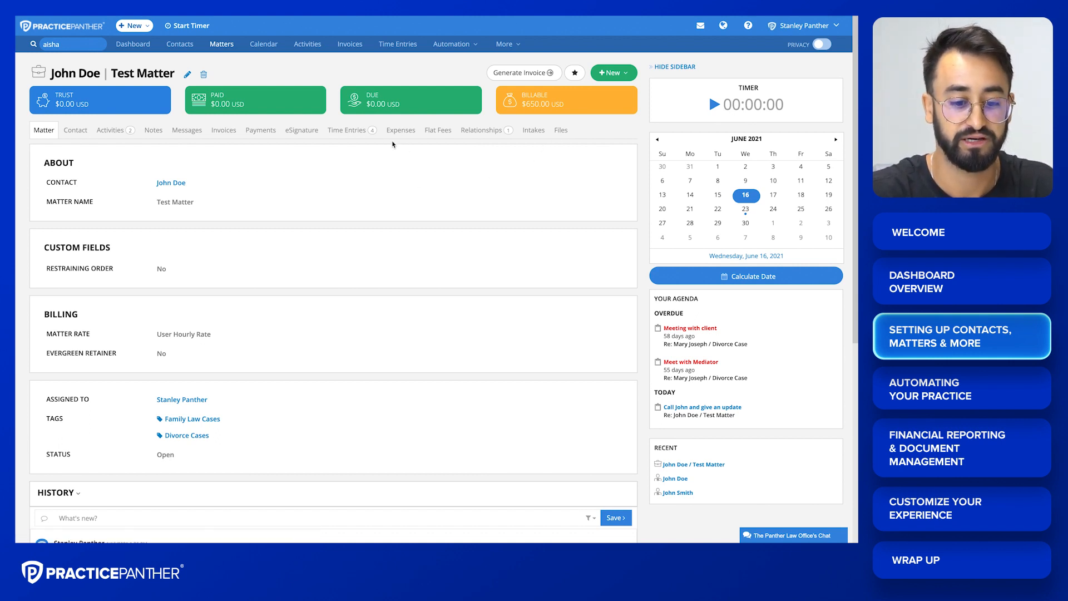
- Examine the new eSignature request form of the matter and close it without sending
click(305, 134)
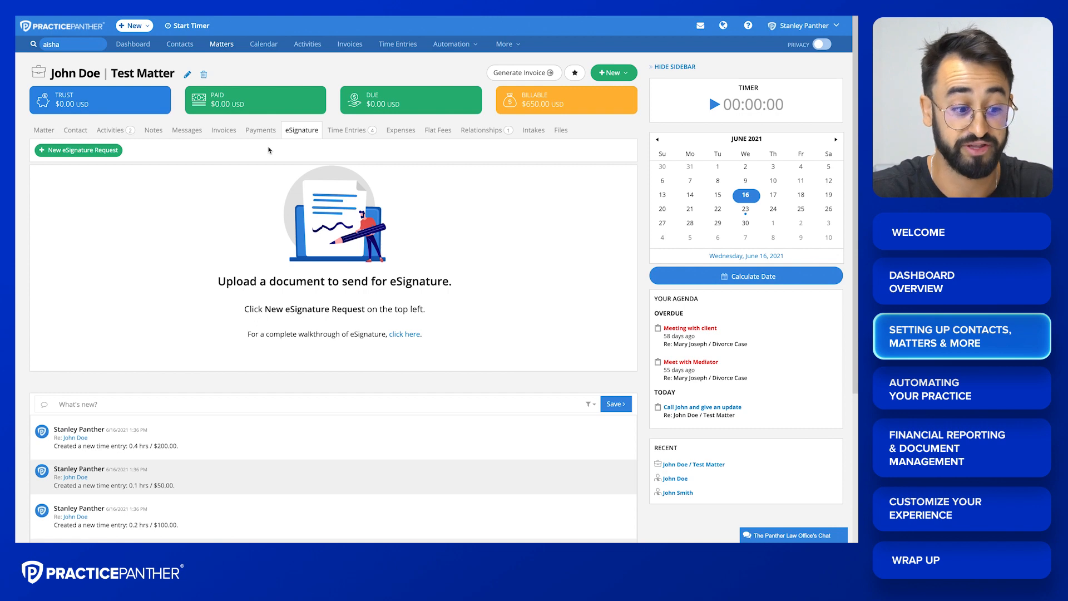
click(101, 152)
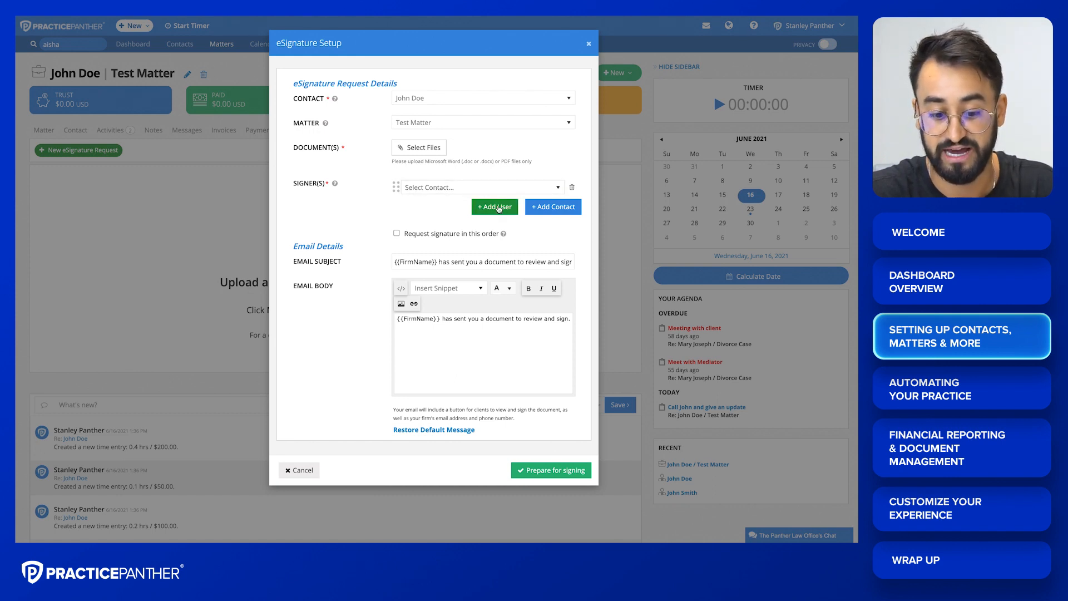
click(588, 43)
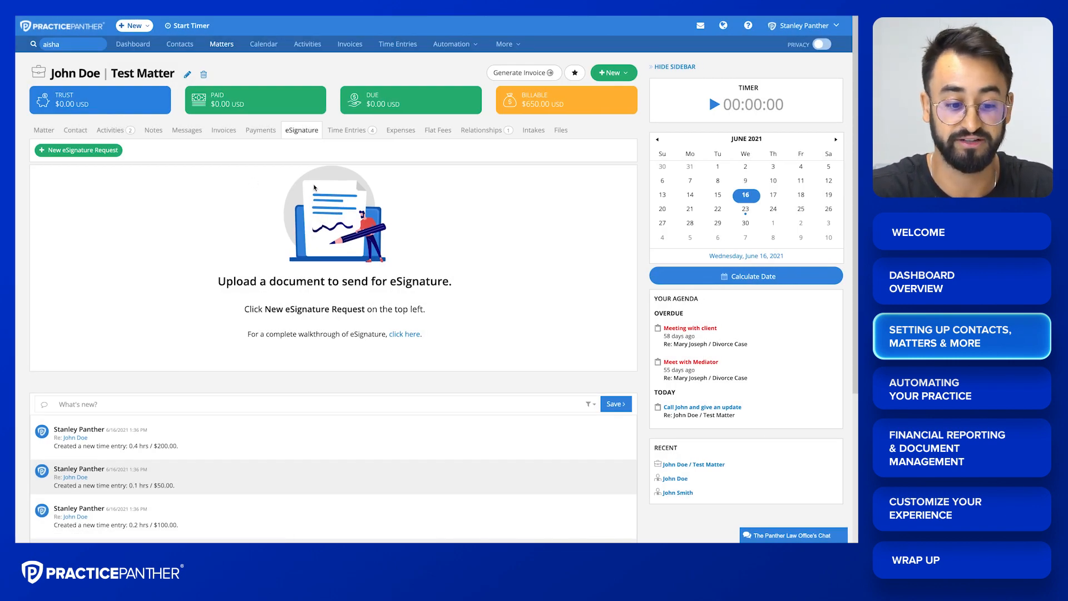
- Review the matter's details, time entries and expenses
click(45, 131)
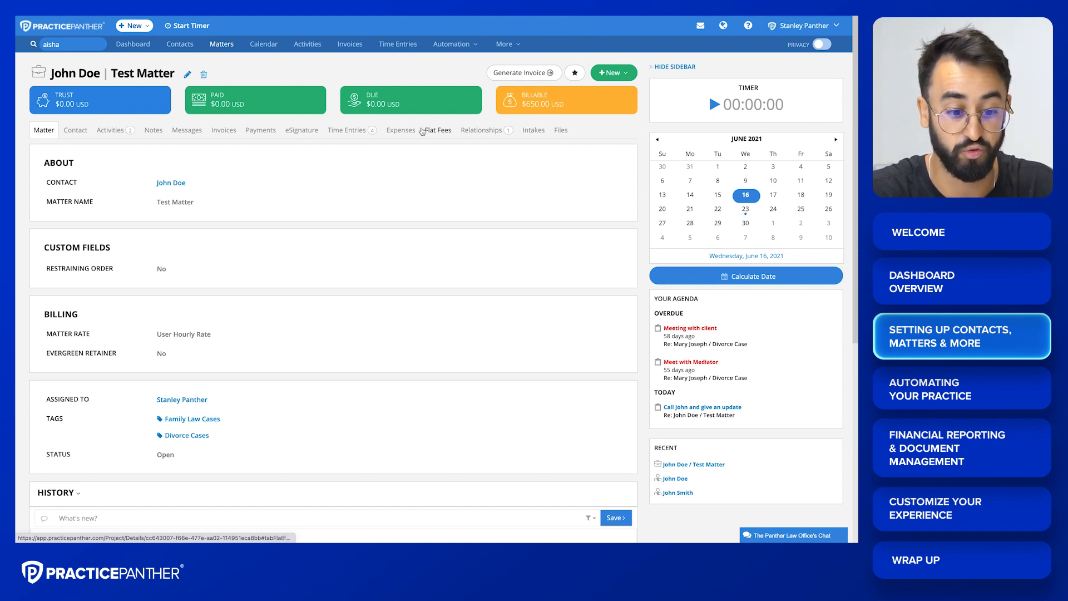
click(354, 131)
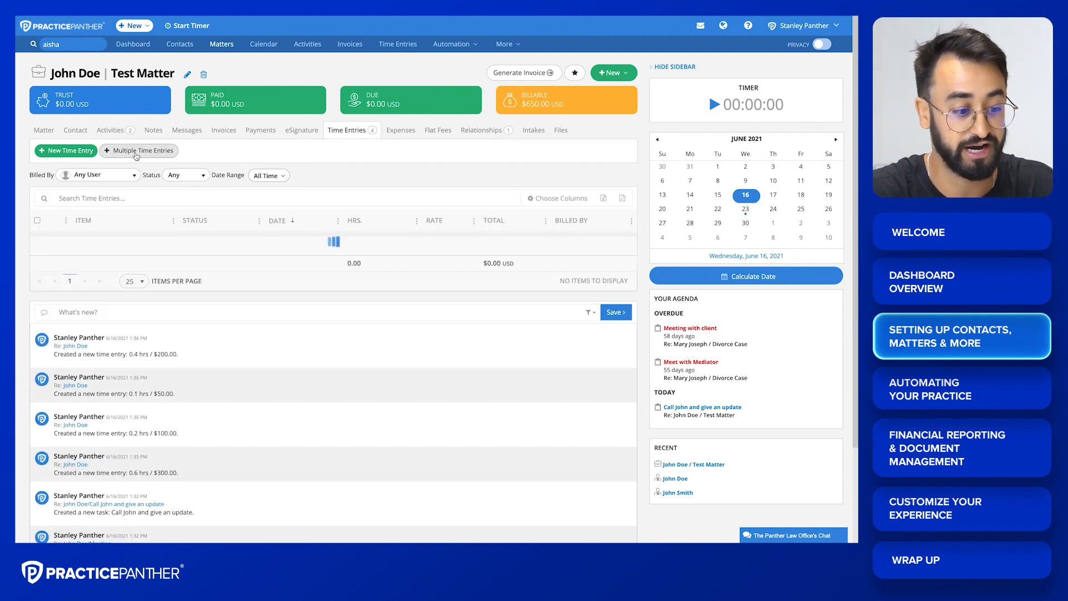
click(400, 130)
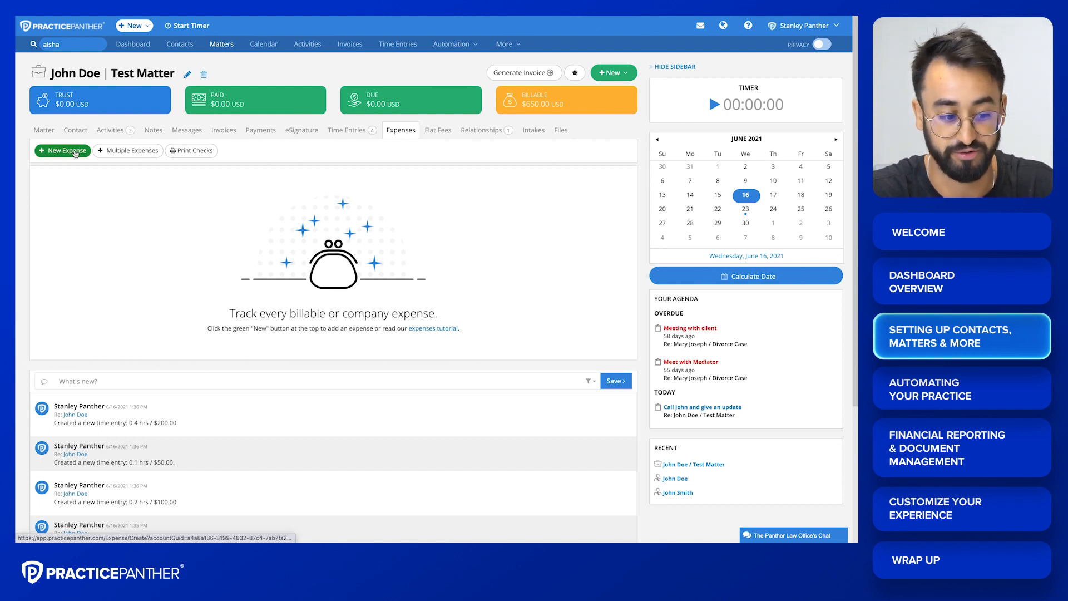
click(45, 131)
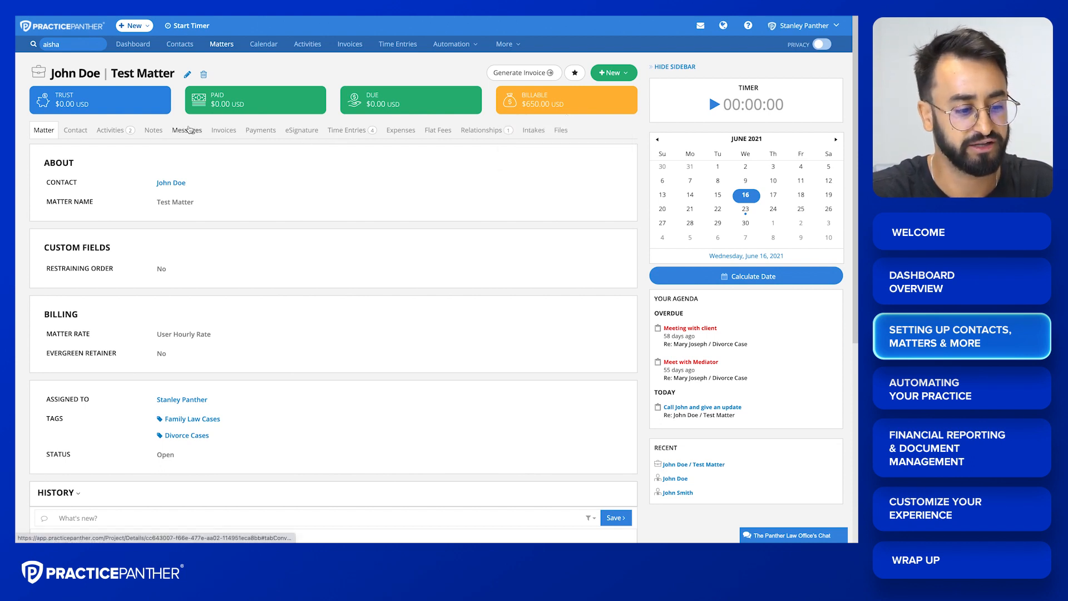
- Show the Time Logged column in the matter's activities list
click(111, 130)
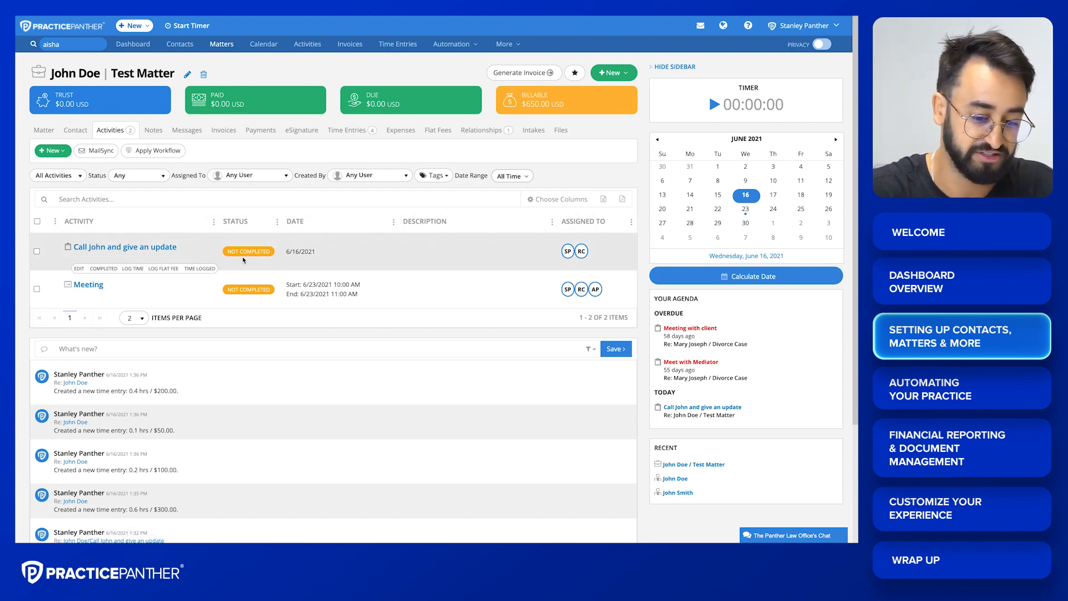
click(558, 199)
mouse_move(584, 211)
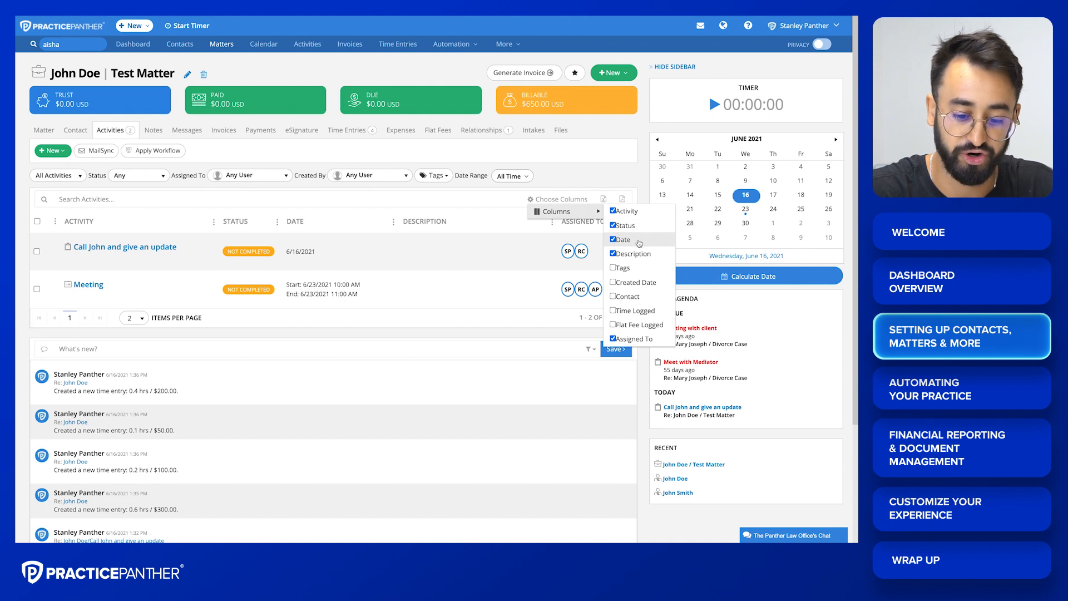
click(631, 311)
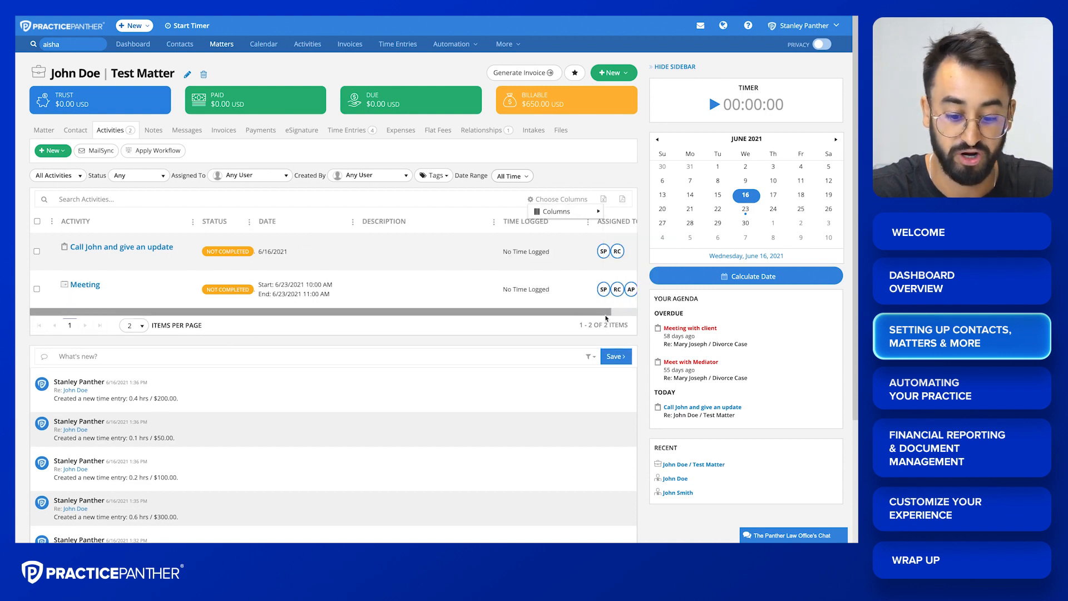
click(555, 180)
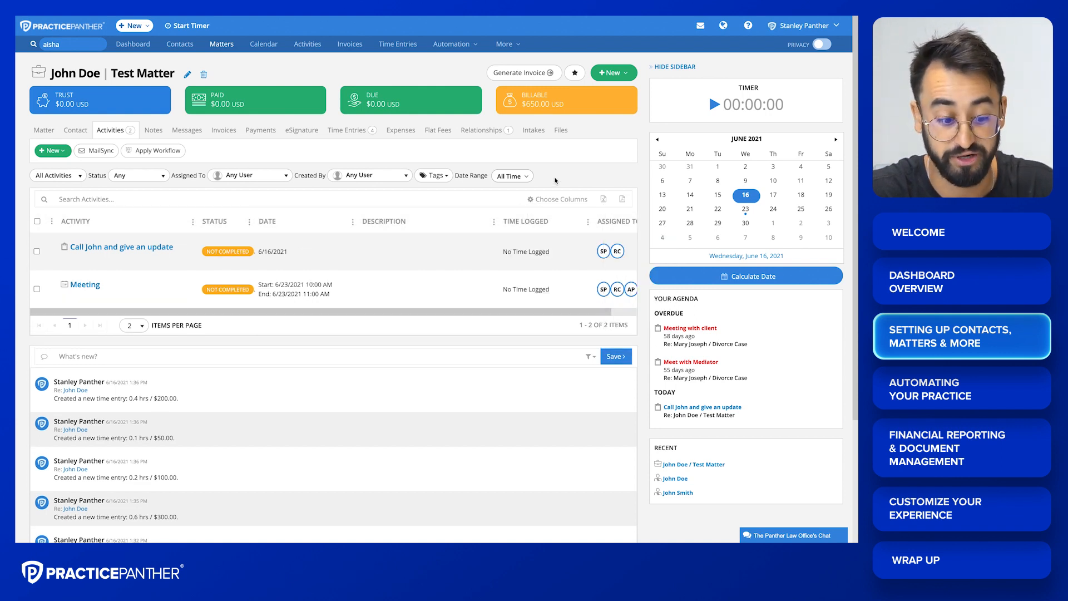
mouse_move(550, 237)
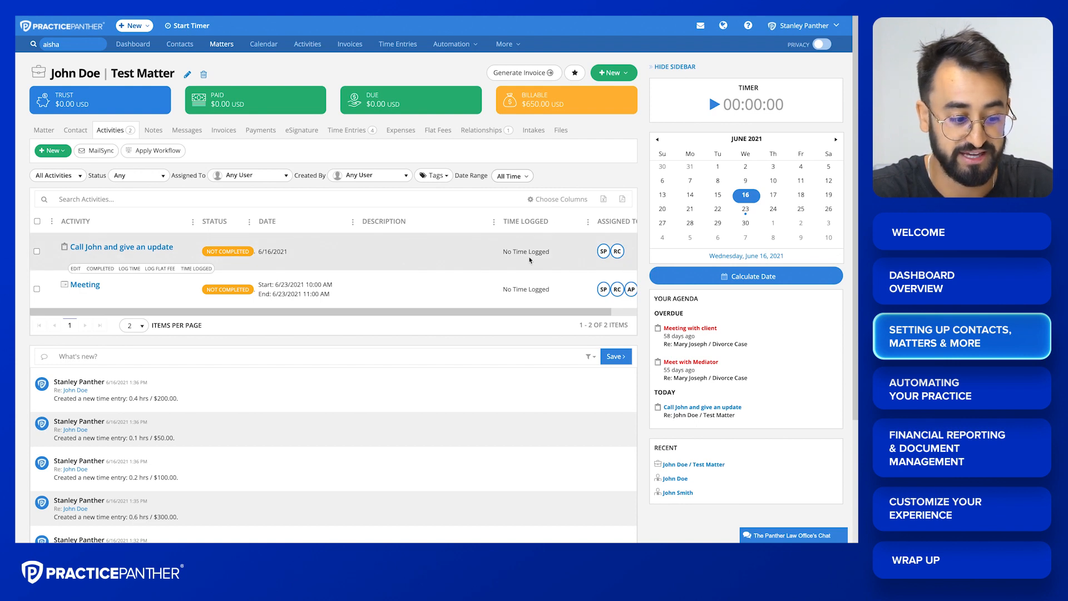
- Mark the client call and update task as completed and log a time entry of 0.3 hours for it
click(101, 270)
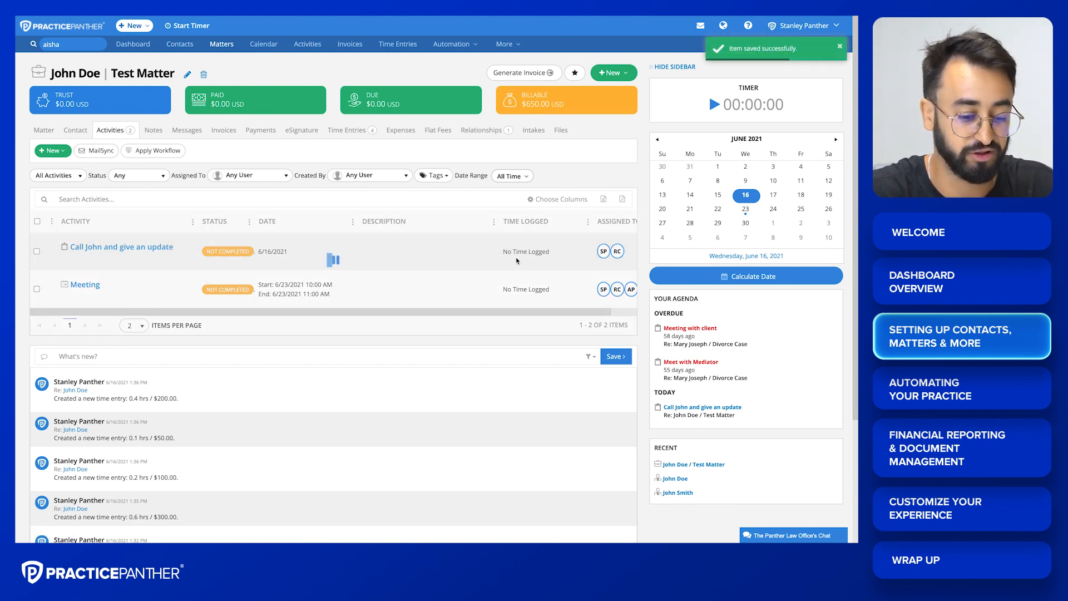
drag(504, 252, 549, 252)
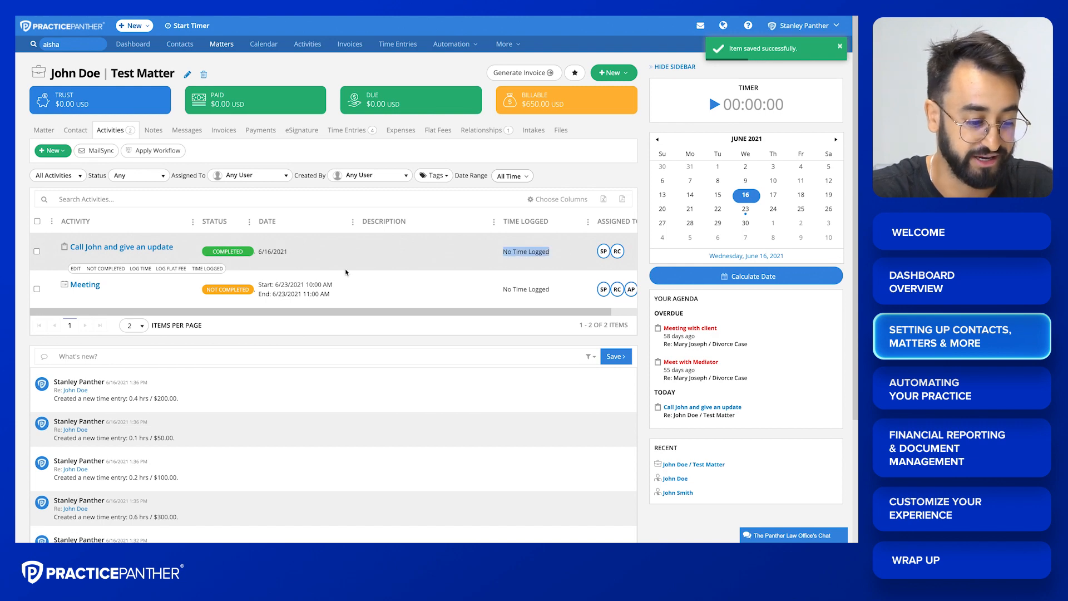
click(136, 269)
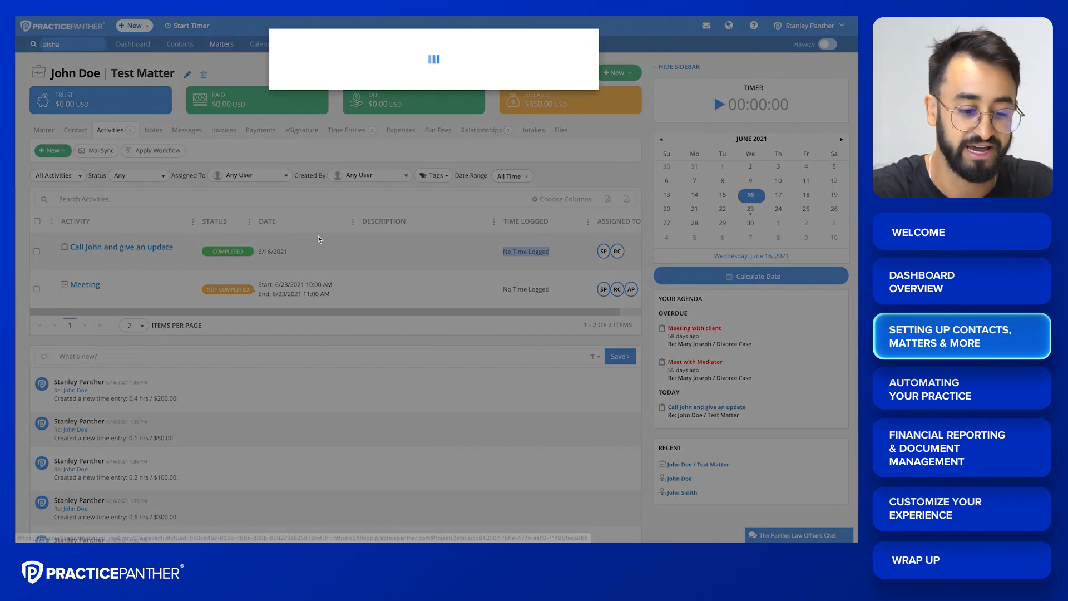
text(.3)
click(347, 283)
click(296, 512)
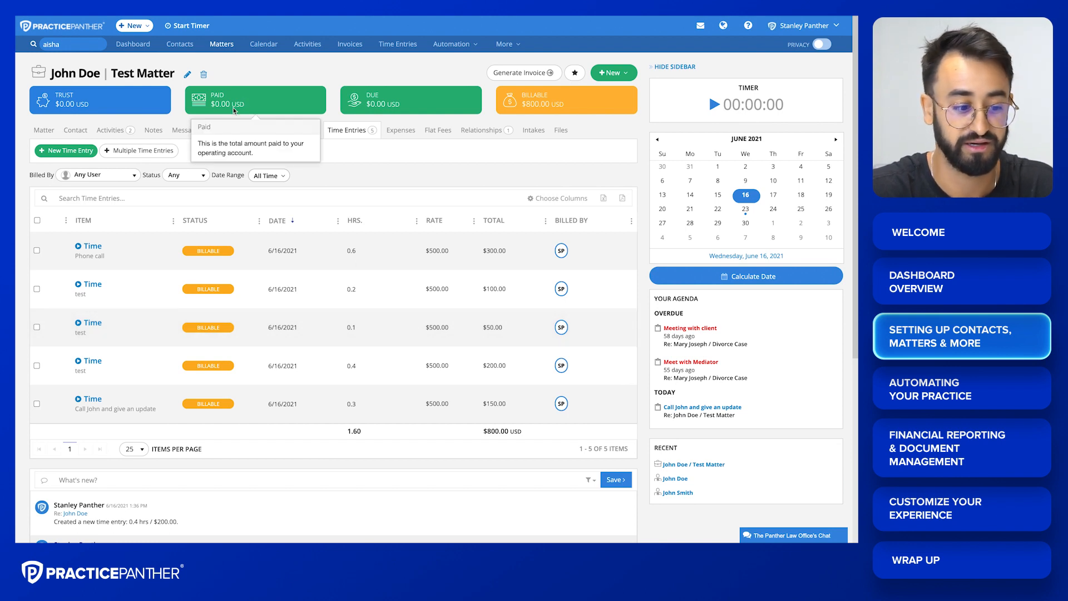
- Generate an invoice for Test Matter with the date range All Time
click(44, 130)
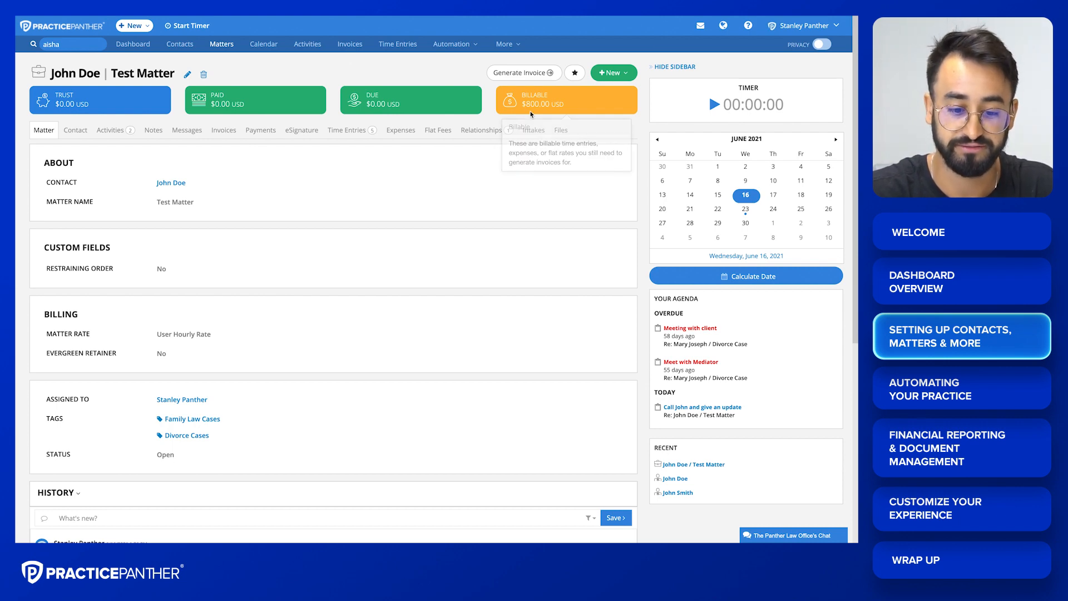
click(526, 76)
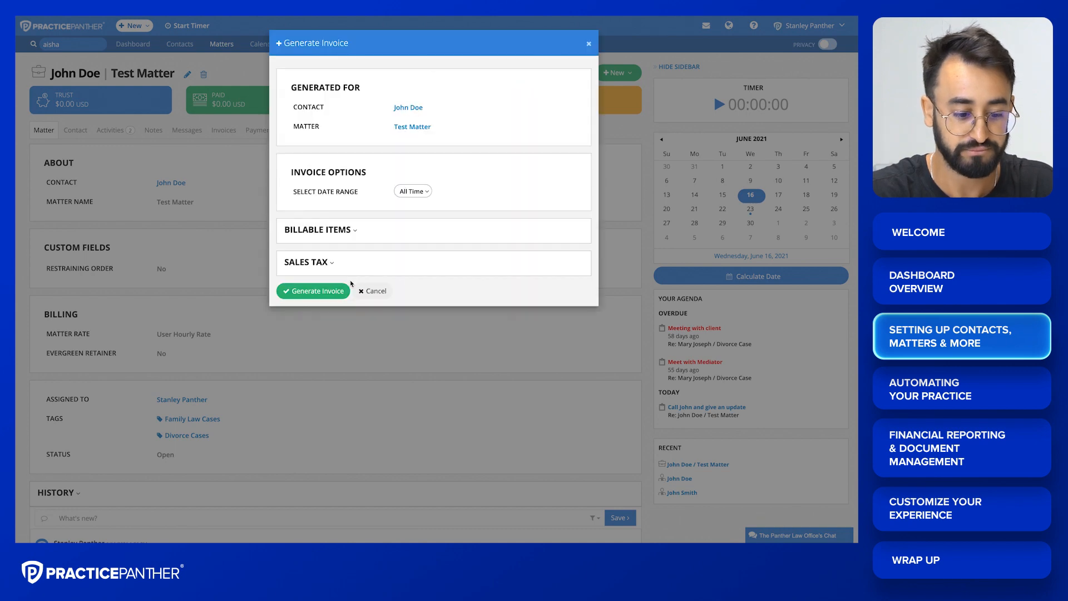
click(326, 294)
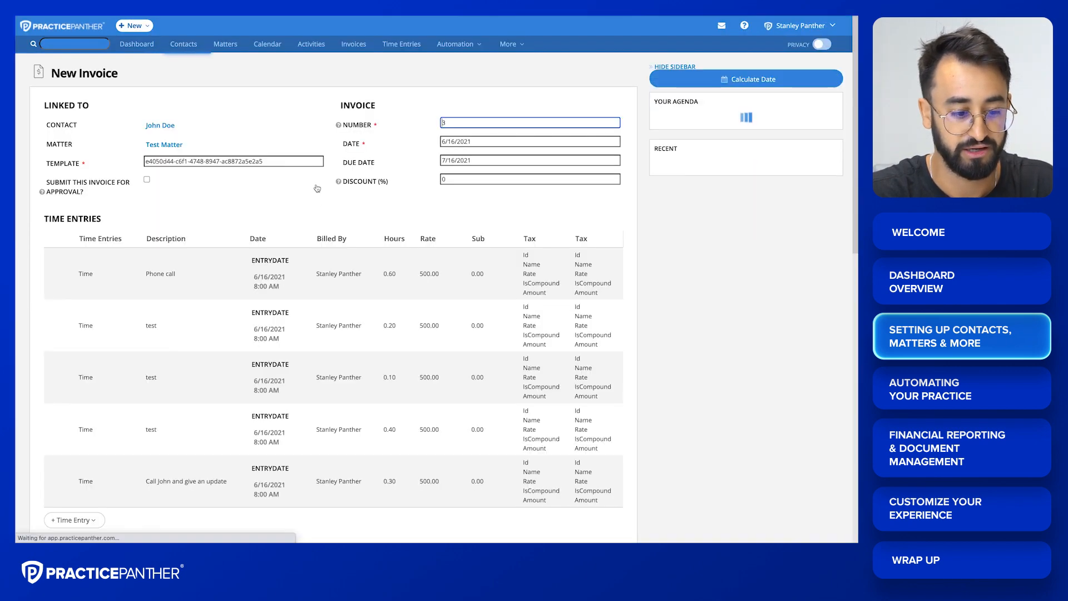
- Change the description of the invoice's 0.20-hour time entry to Meeting
scroll(241, 174, down, 1)
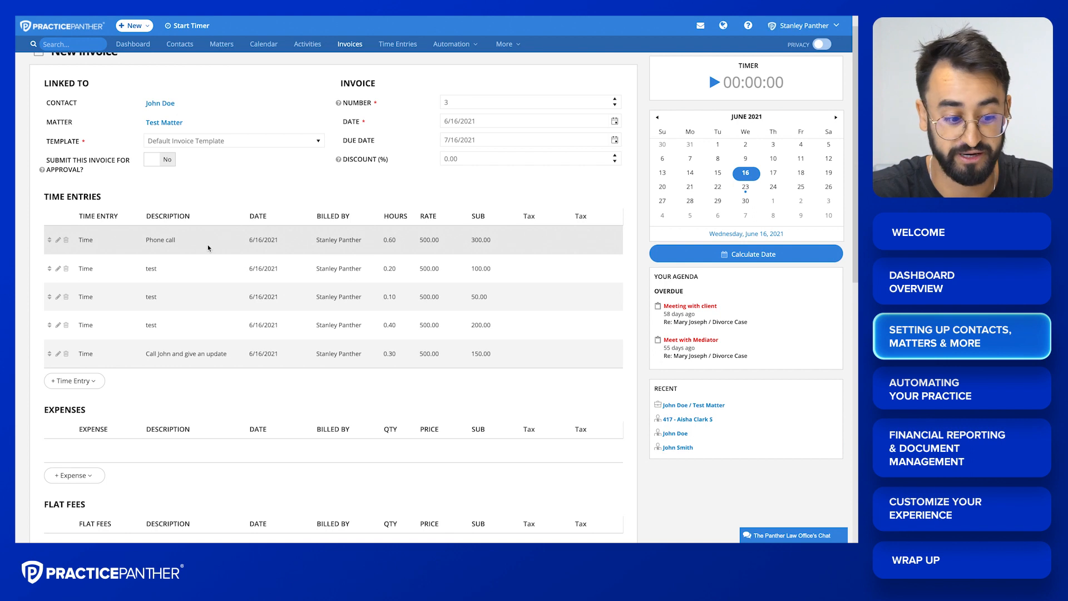
click(173, 270)
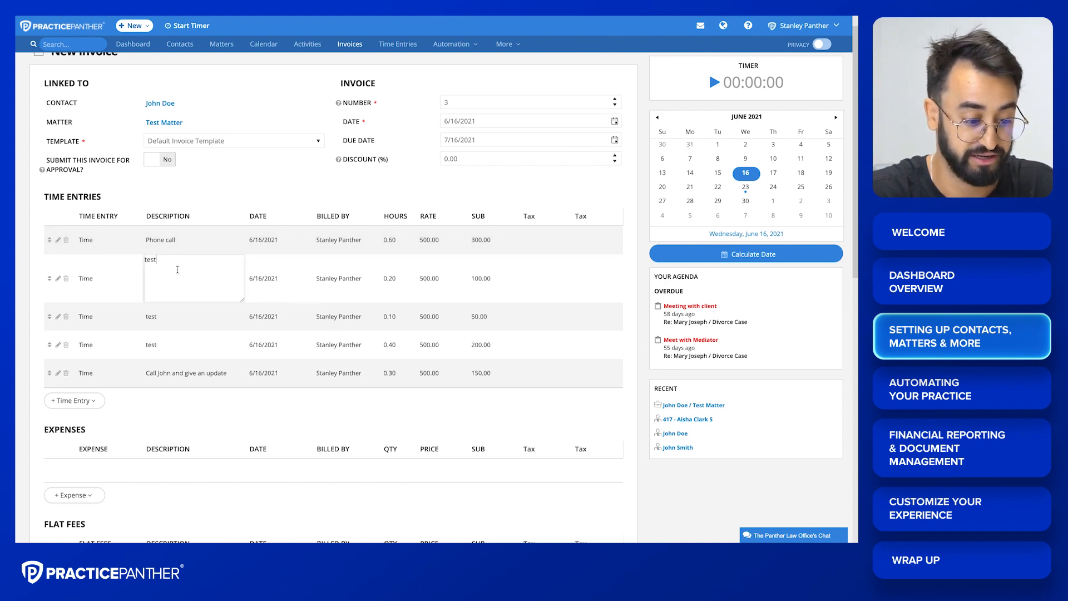
text(Meeting)
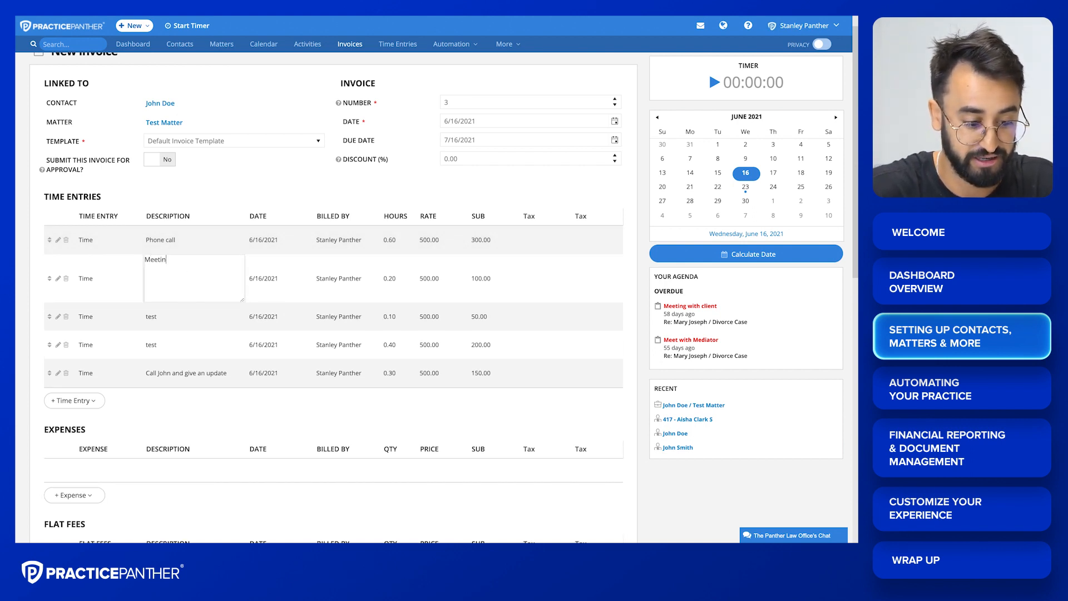
key(Tab)
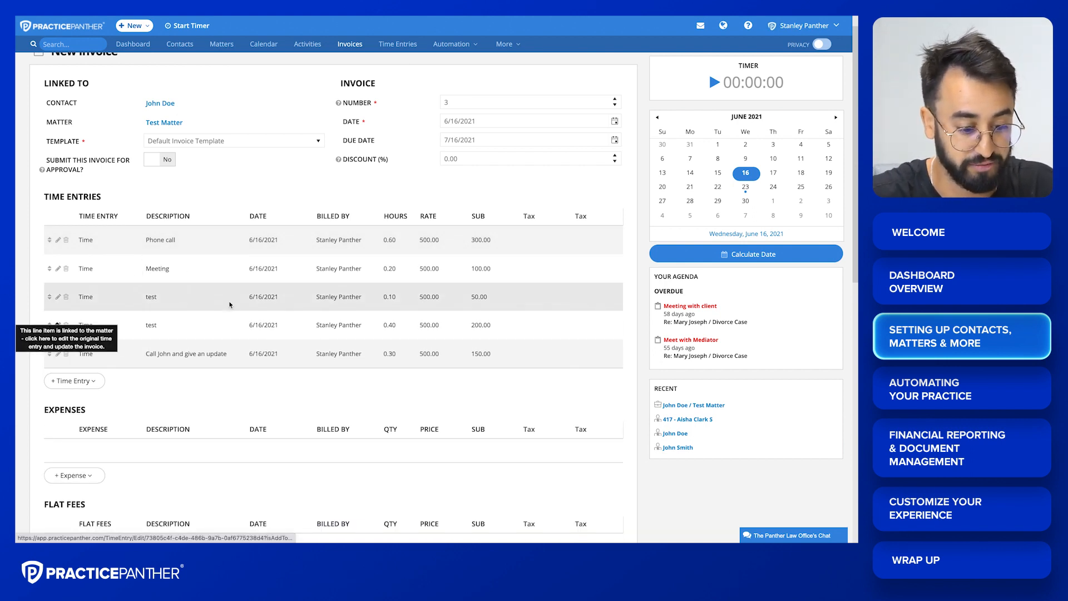
- Check the Meeting entry's editable rate and the invoice templates available for this invoice
click(393, 268)
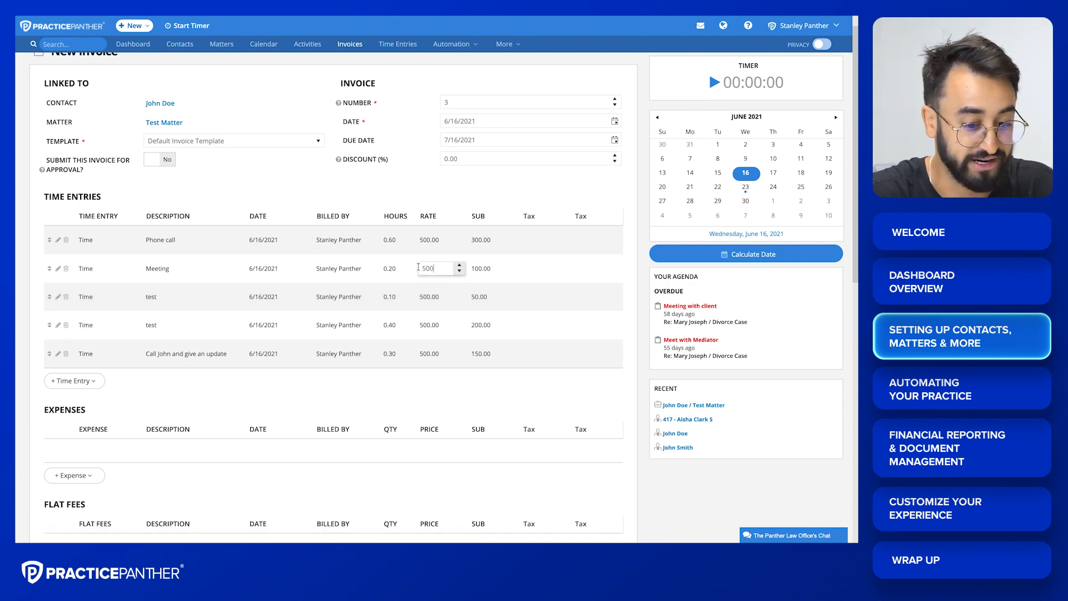
click(455, 193)
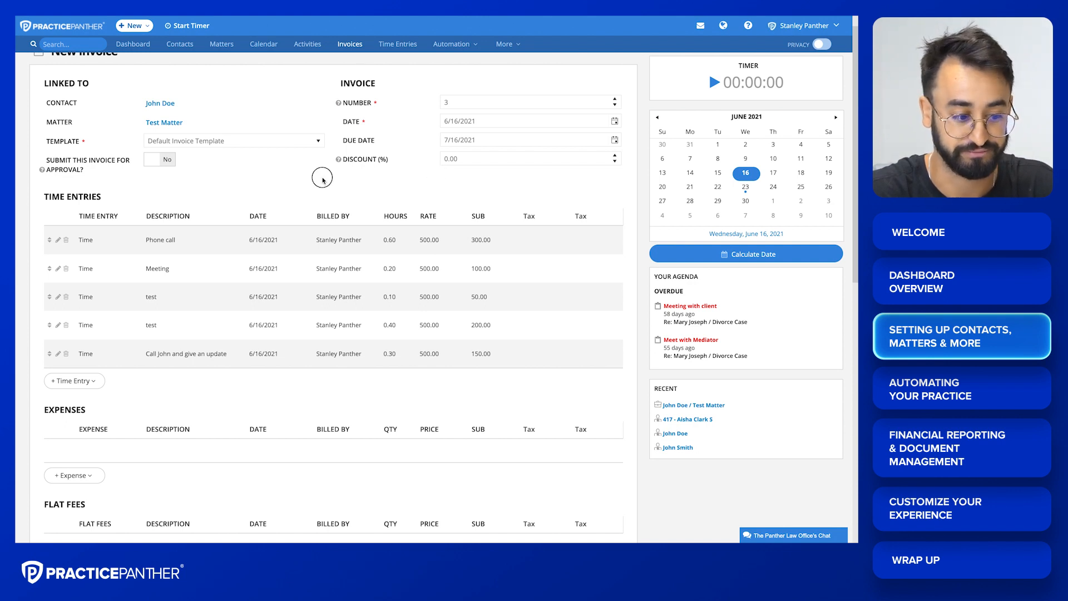
click(209, 143)
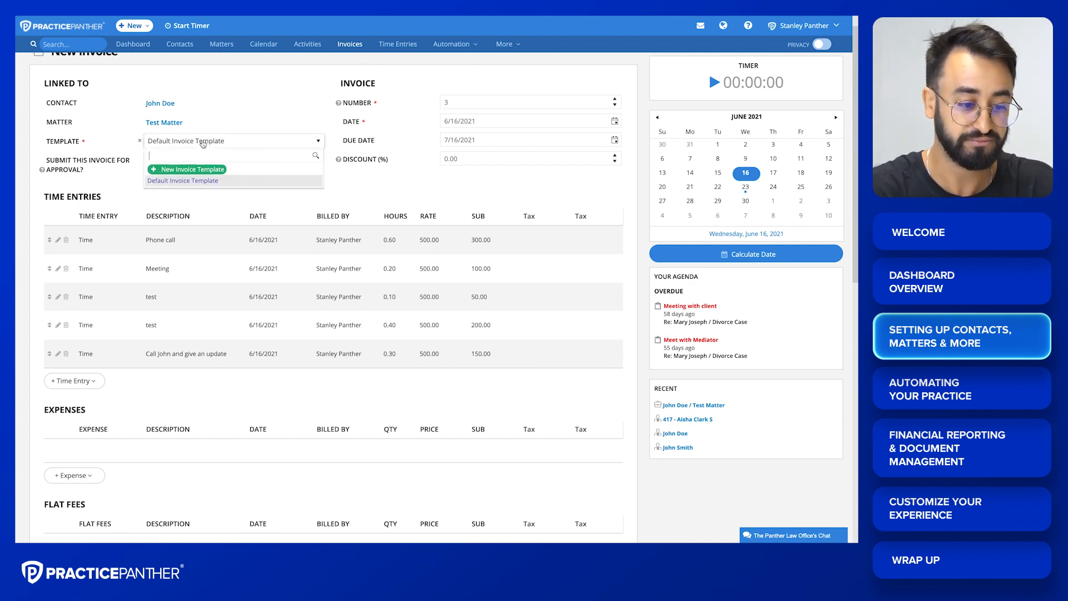
click(200, 199)
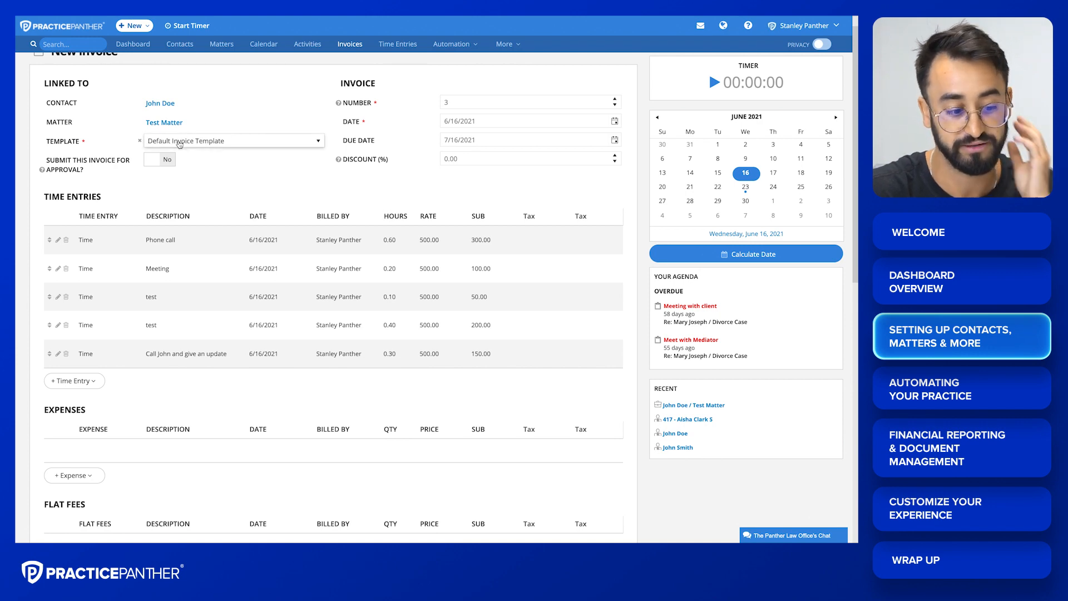
- Review the invoice's line items, trust account and payment reminder options, and save the invoice
scroll(189, 149, down, 3)
scroll(201, 155, up, 2)
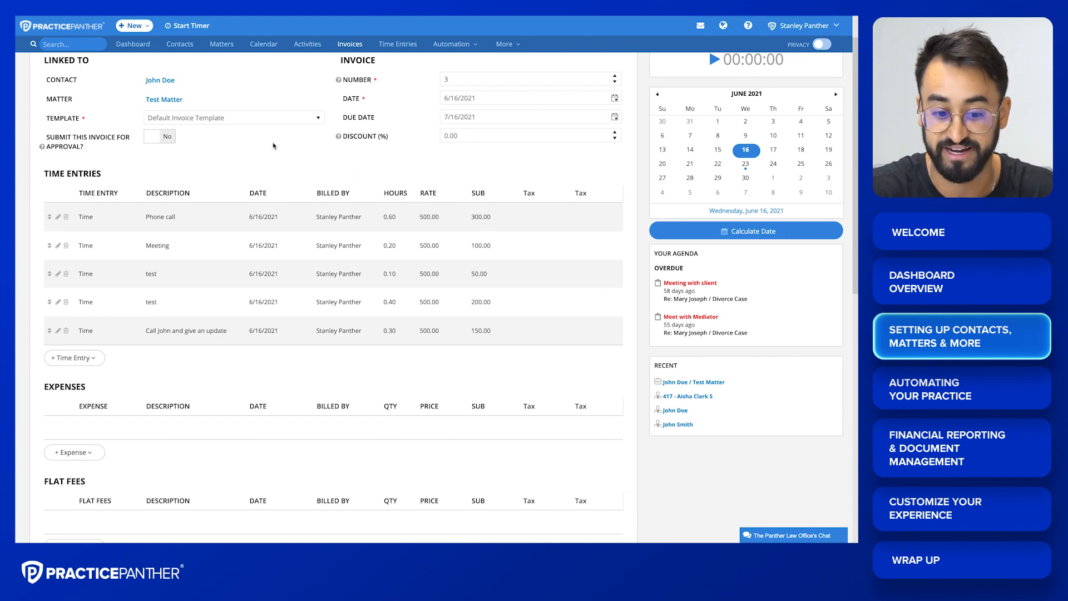
scroll(273, 146, up, 1)
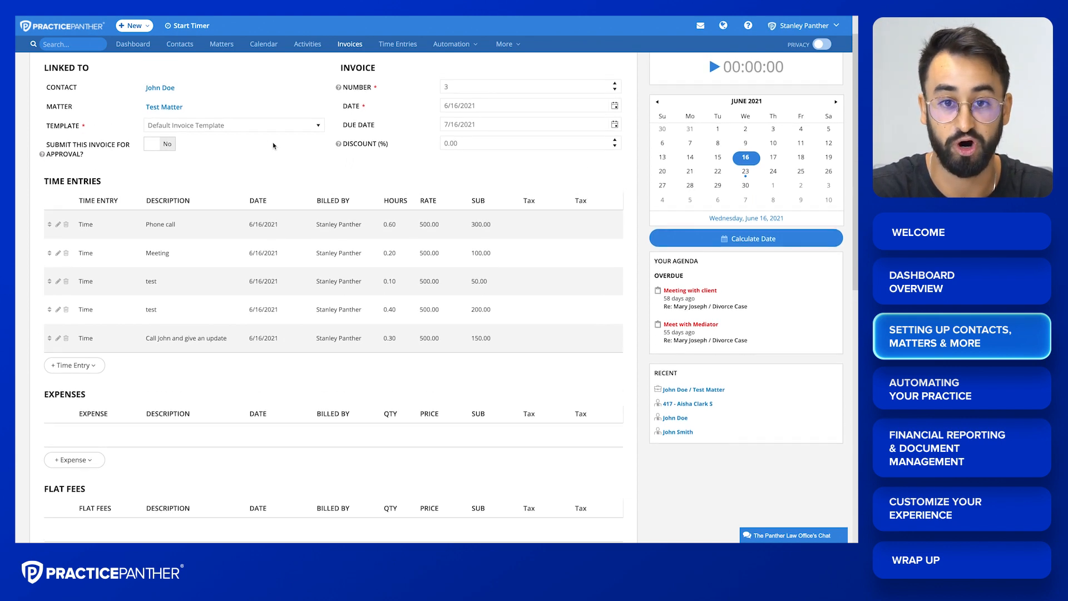
scroll(273, 146, up, 1)
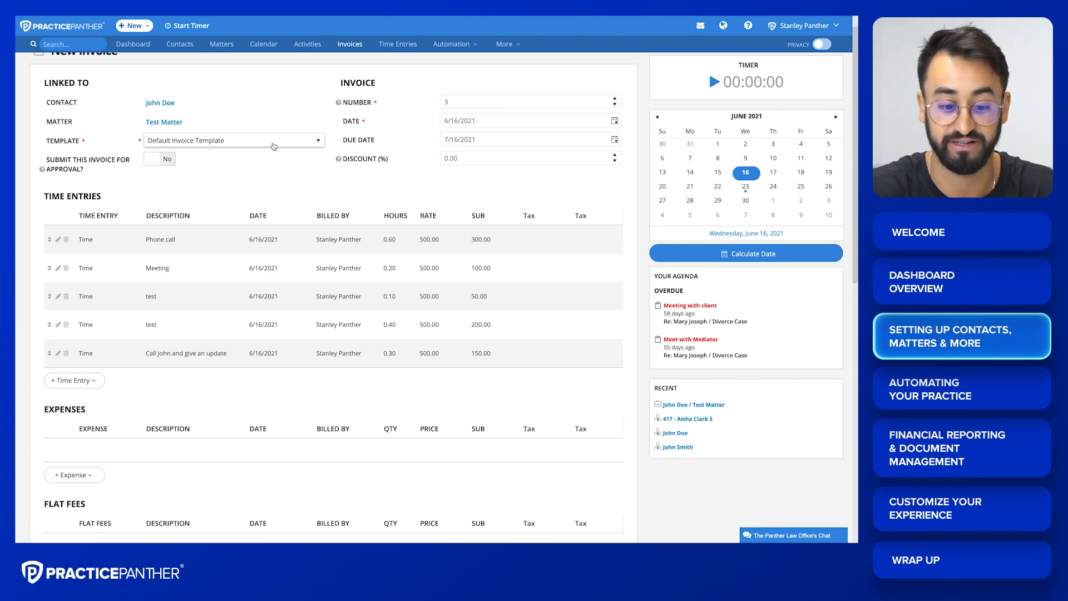
scroll(274, 146, down, 5)
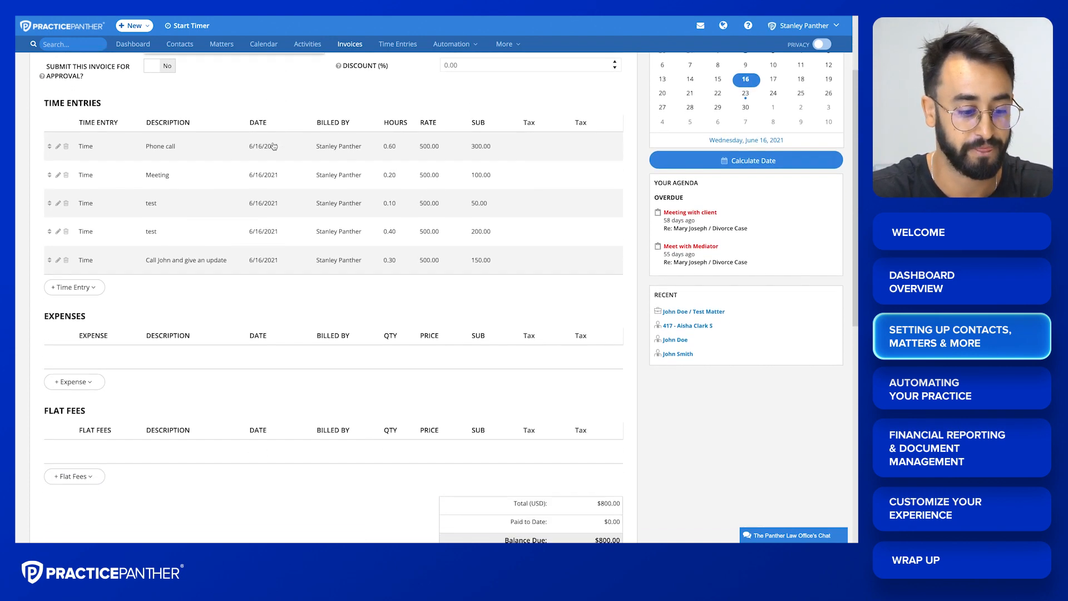
scroll(274, 147, down, 6)
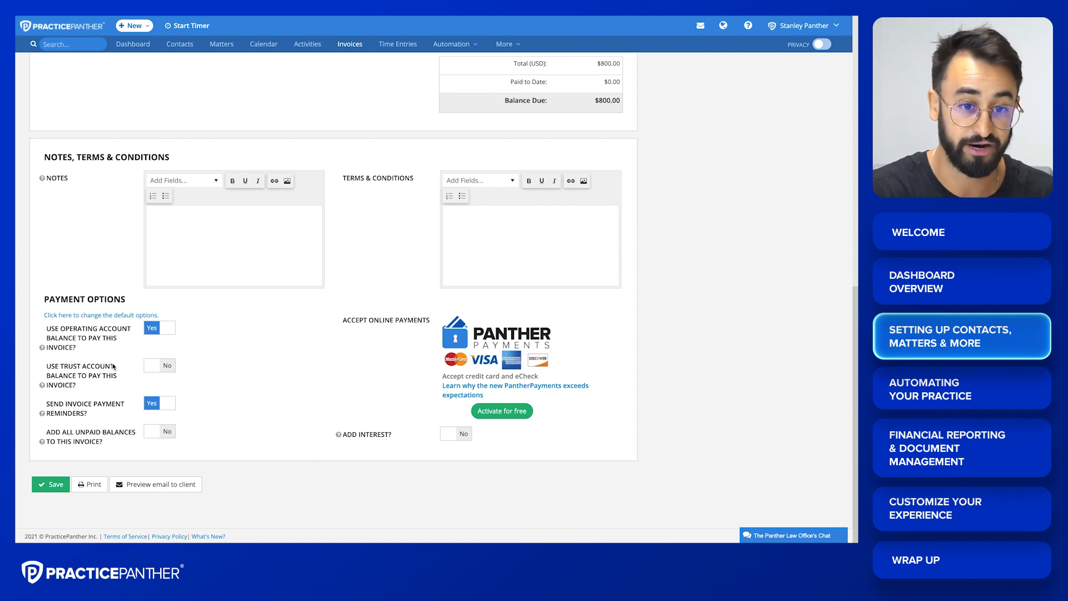
drag(144, 388, 95, 360)
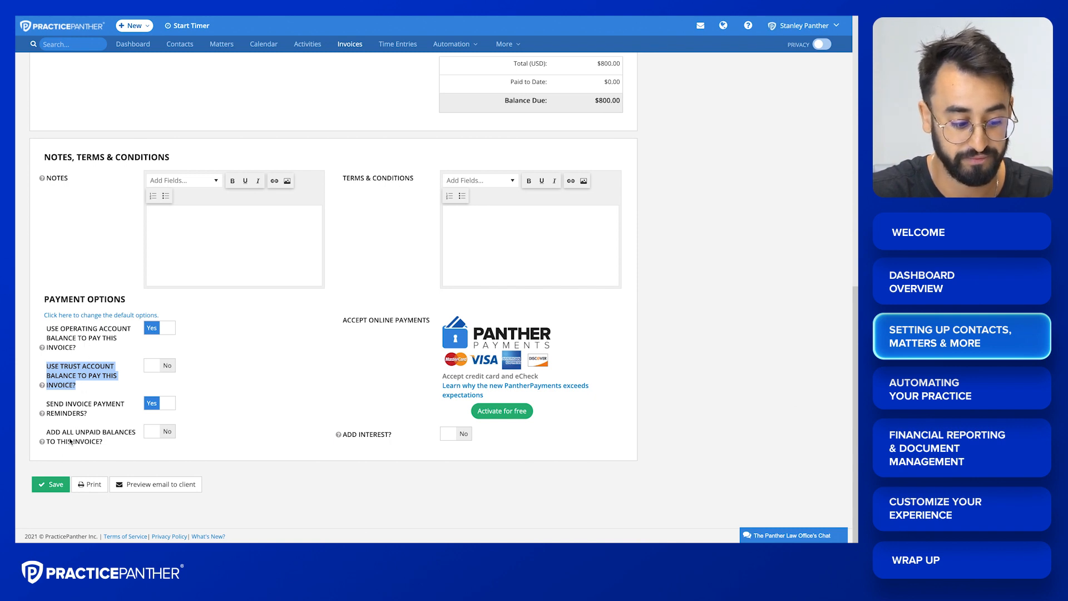
drag(90, 418, 43, 406)
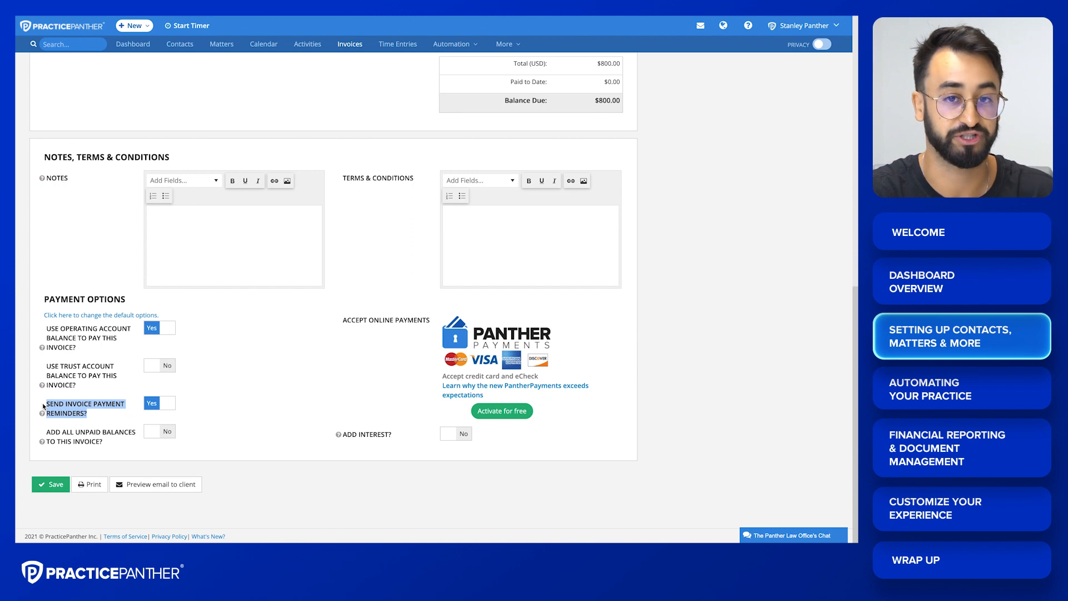
click(50, 485)
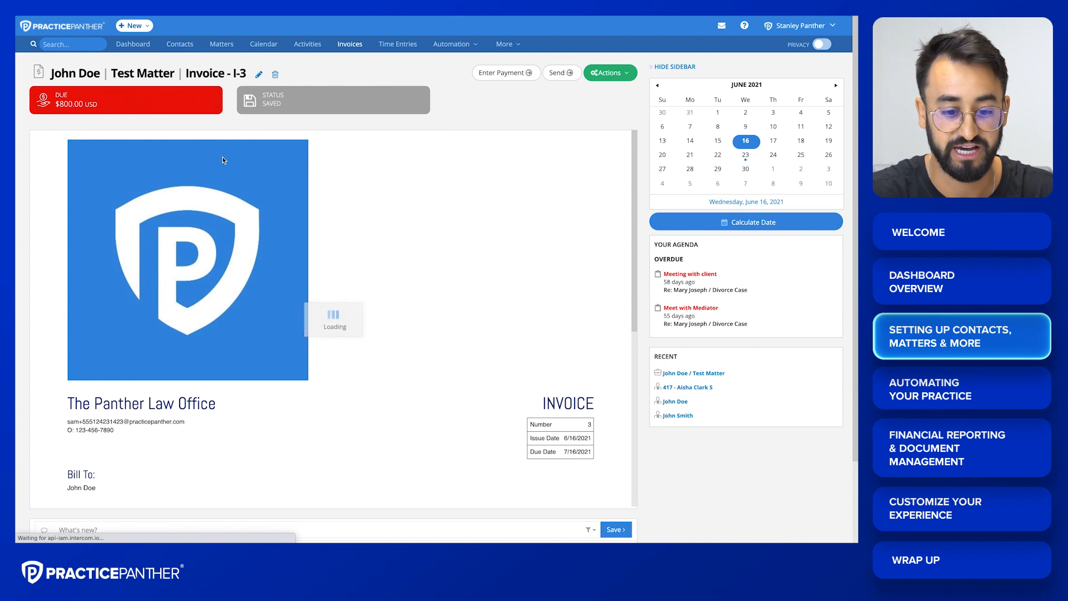
- Examine the saved invoice's preview, including the letterhead, billing details, time entries and totals
scroll(307, 260, down, 1)
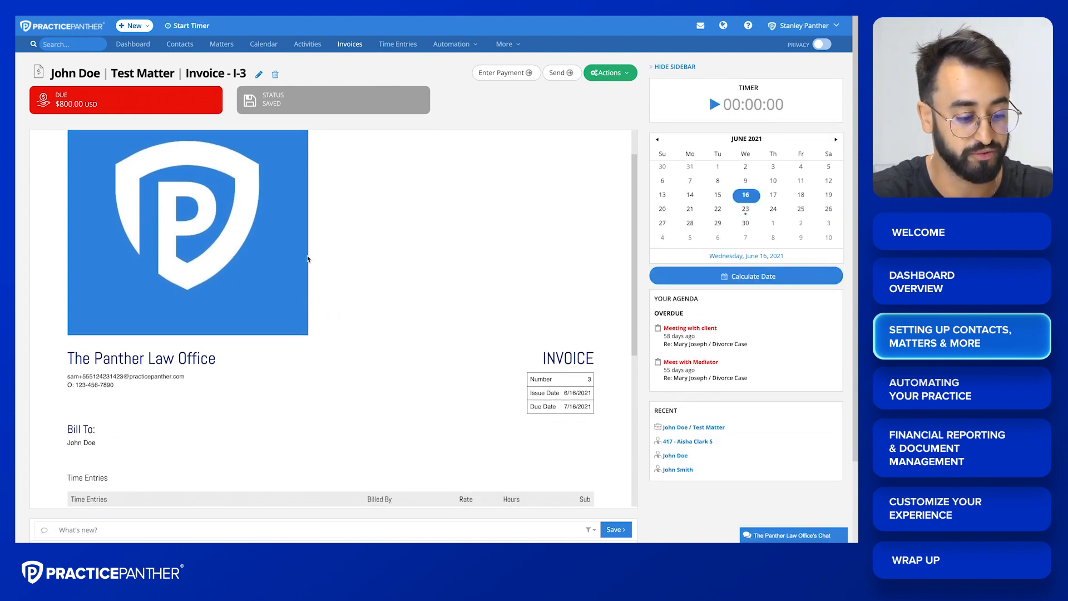
scroll(308, 259, up, 1)
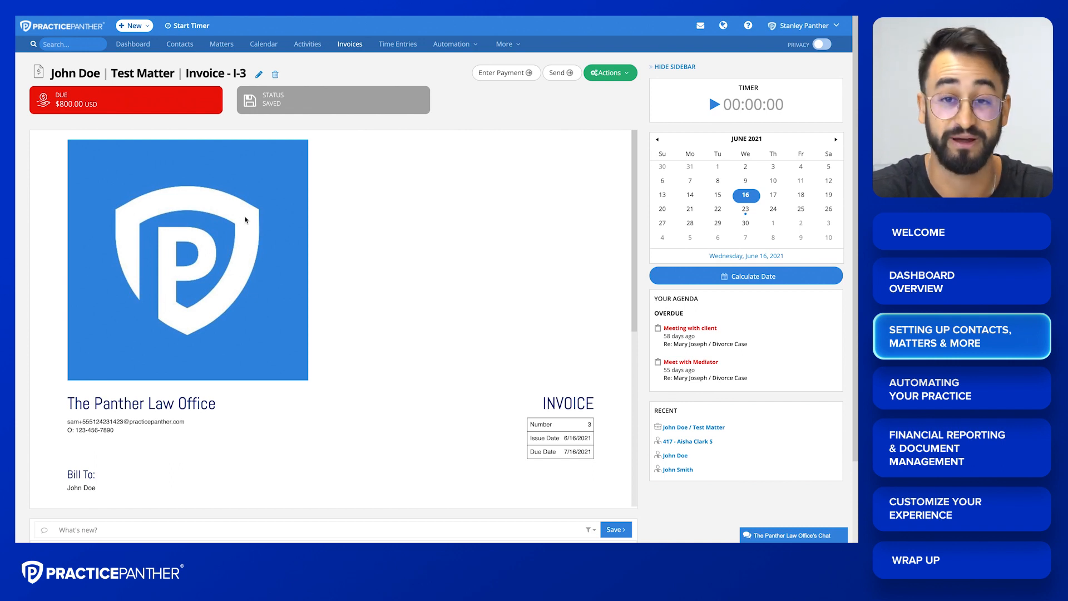
scroll(184, 259, down, 3)
scroll(185, 262, up, 3)
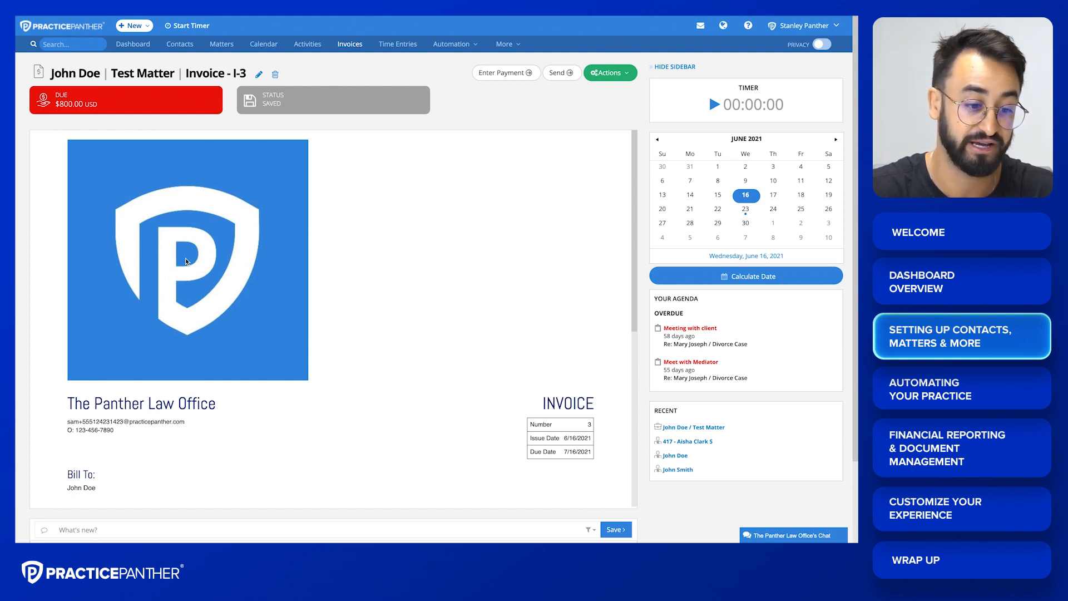
scroll(295, 356, down, 4)
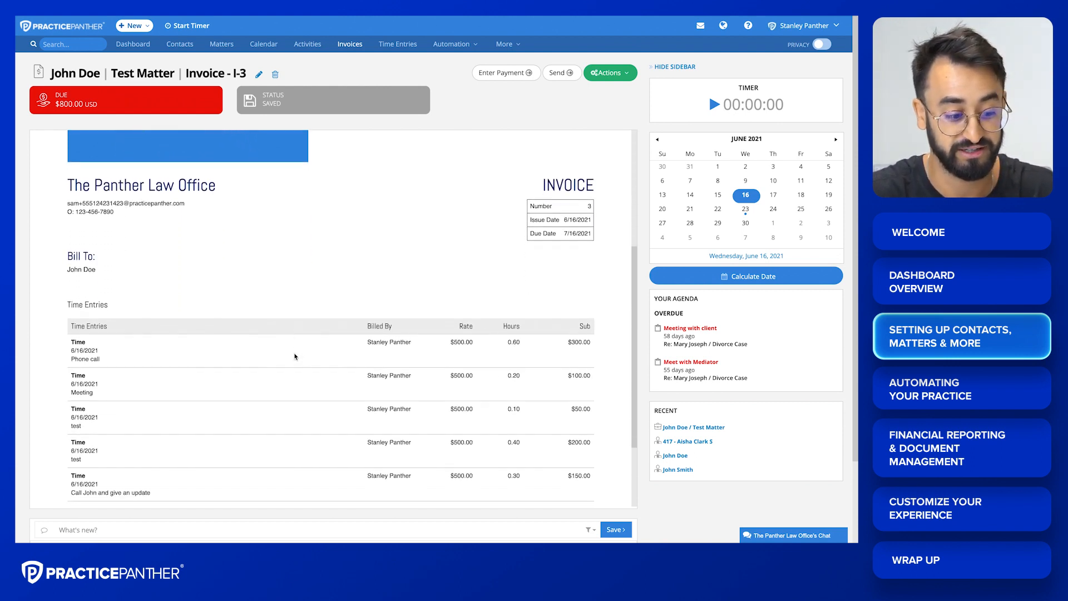
scroll(299, 332, down, 1)
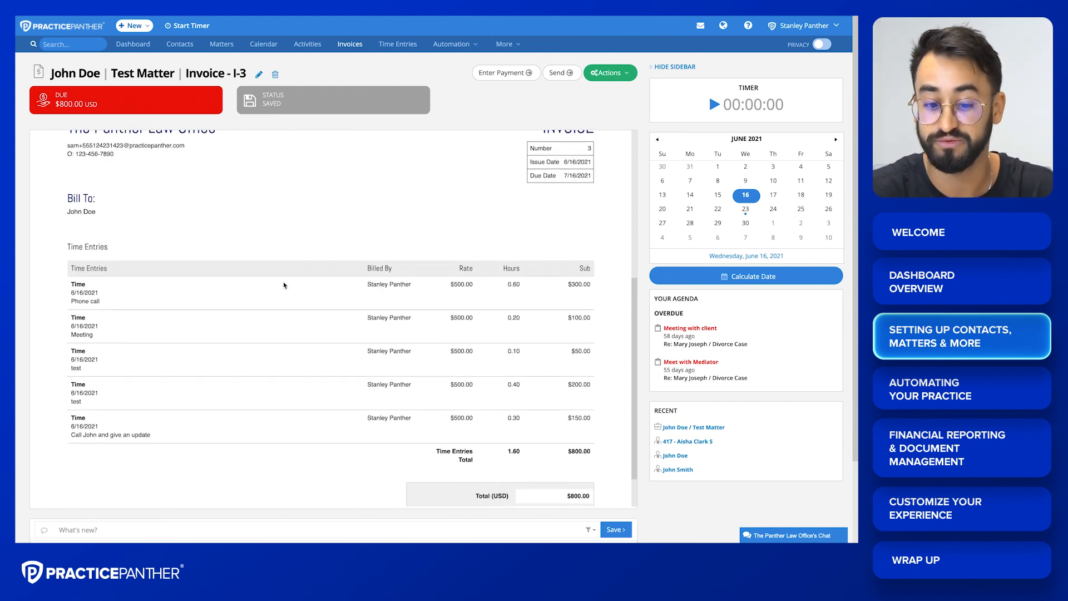
scroll(284, 286, down, 2)
scroll(284, 285, up, 8)
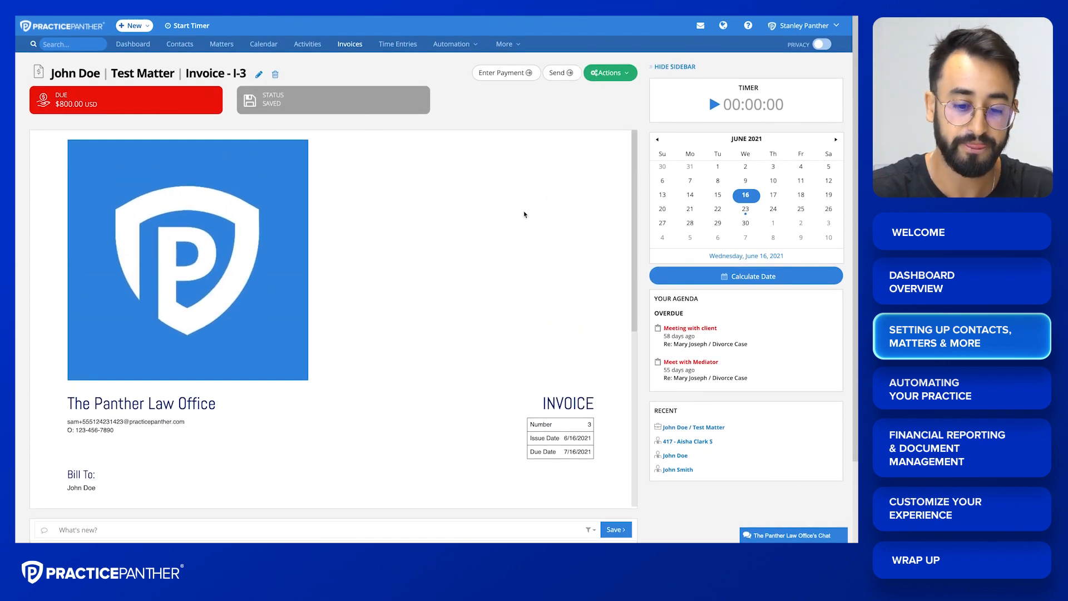
- View the email form for sending the invoice and the list of all invoices
click(559, 73)
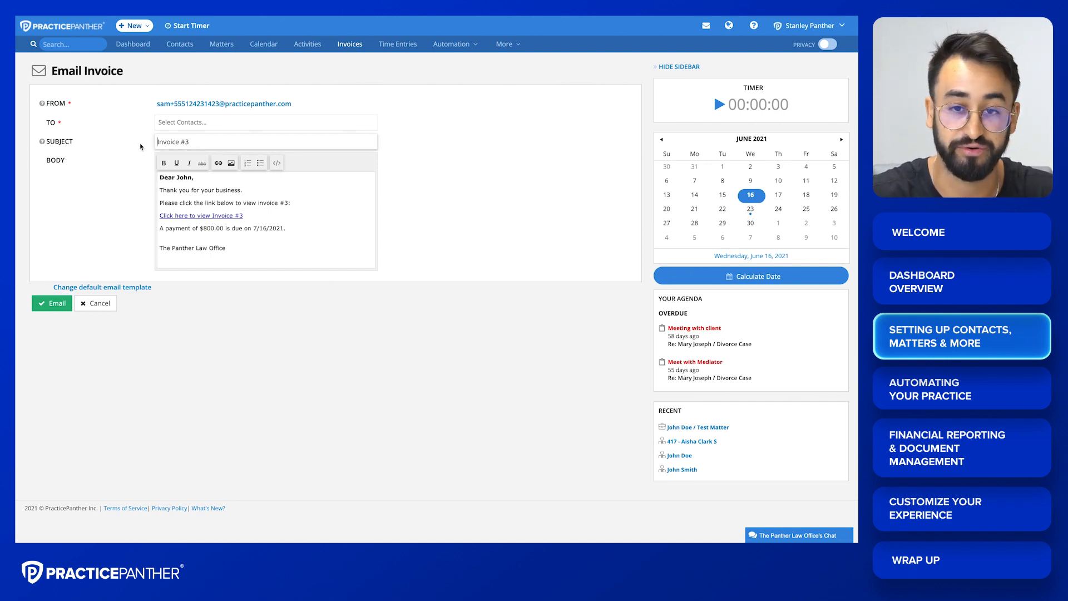
click(350, 44)
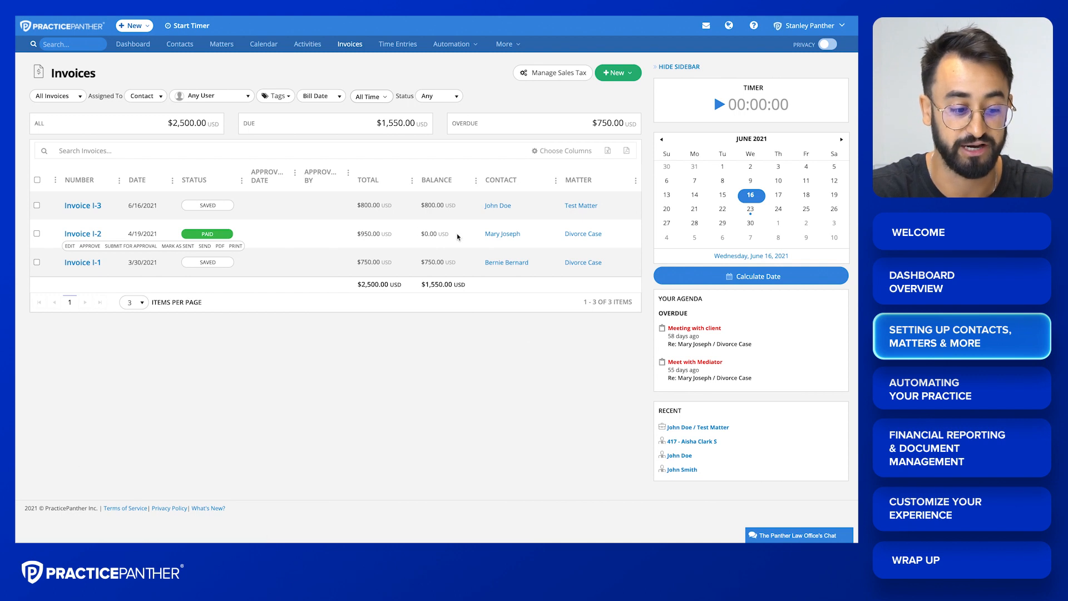
- Open Test Matter and inspect its due and trust balances
click(698, 427)
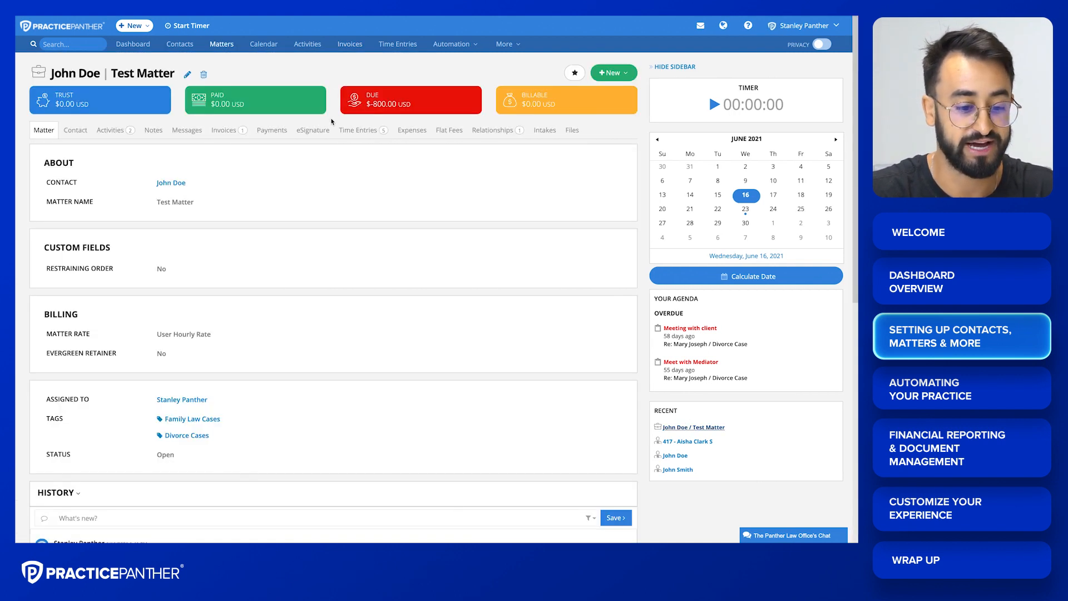
mouse_move(346, 109)
drag(414, 106, 359, 99)
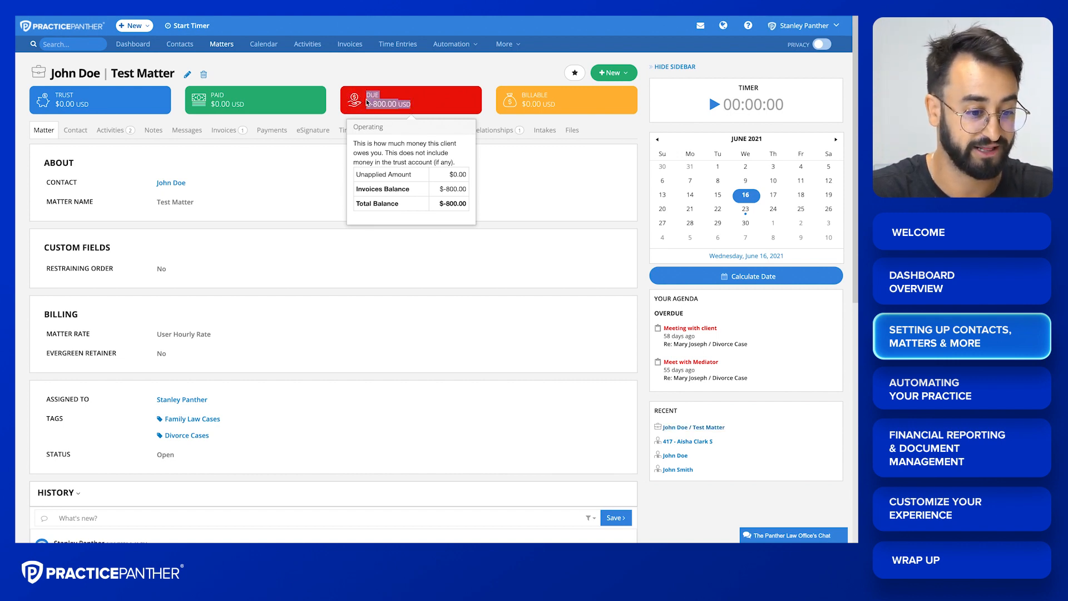
click(369, 104)
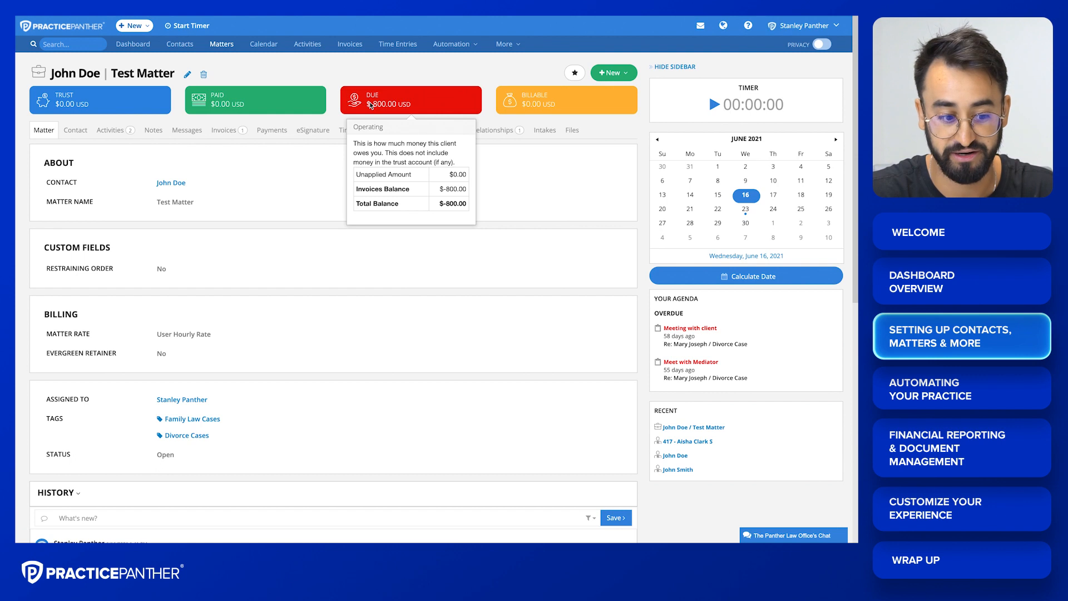
mouse_move(83, 98)
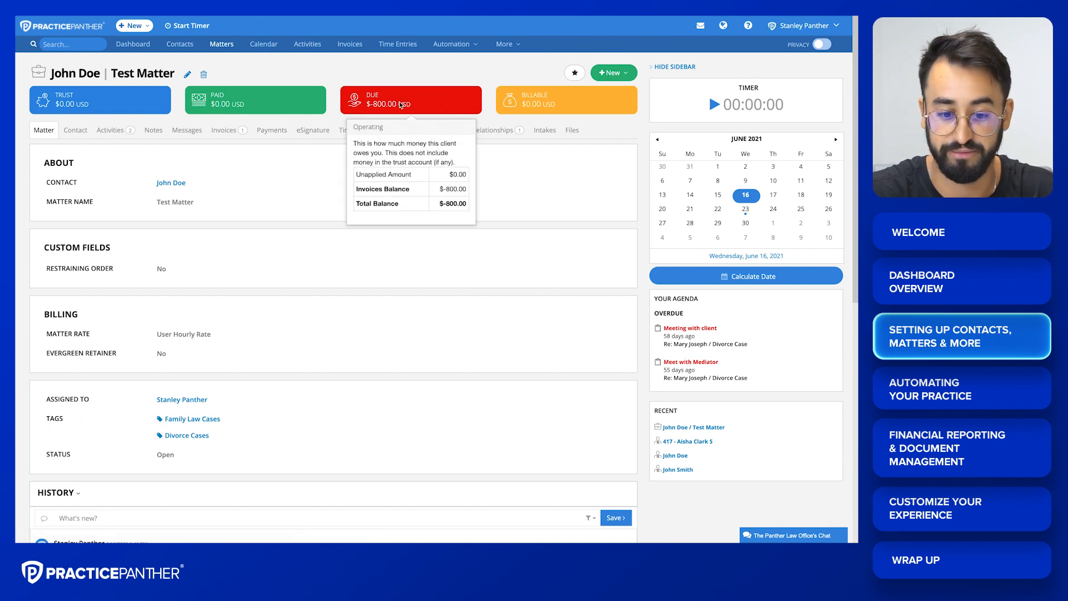
- Record a cash payment into the Operating Account for Test Matter, paying Invoice I-3 in full with 800.00
click(609, 79)
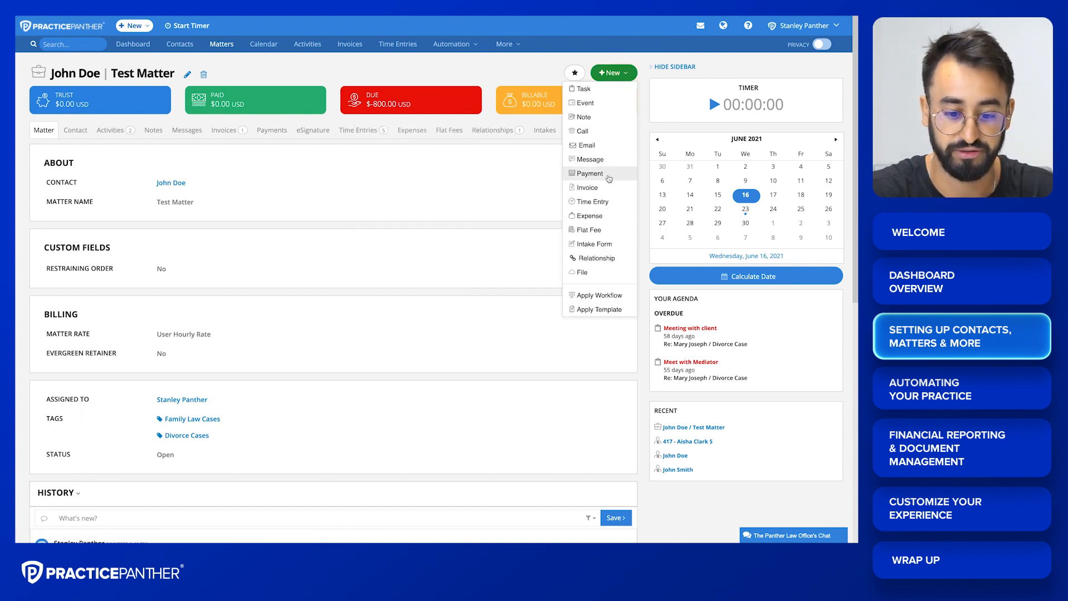
click(605, 176)
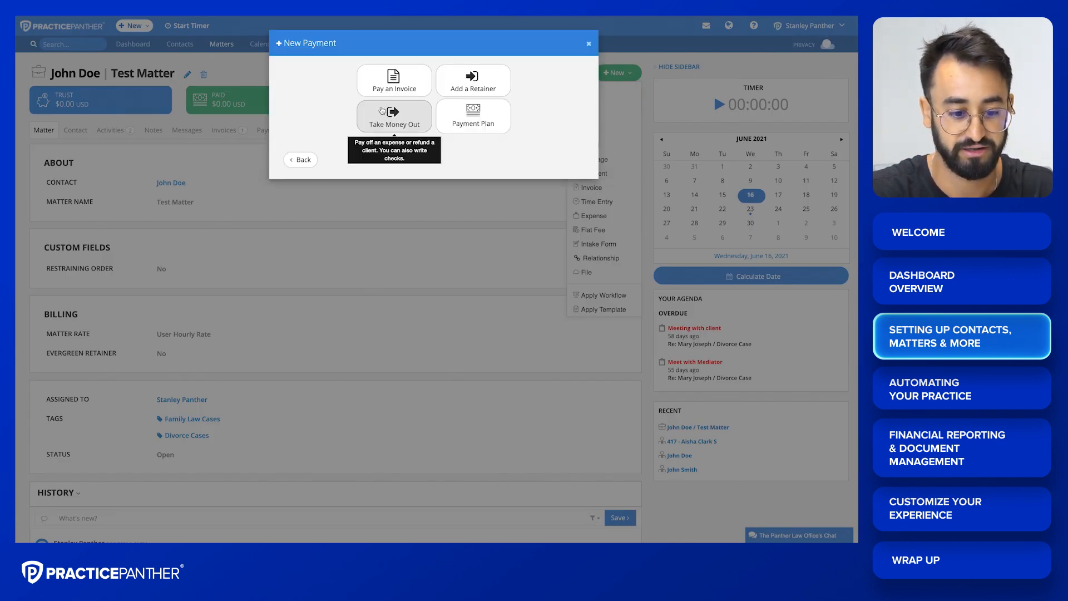
click(389, 93)
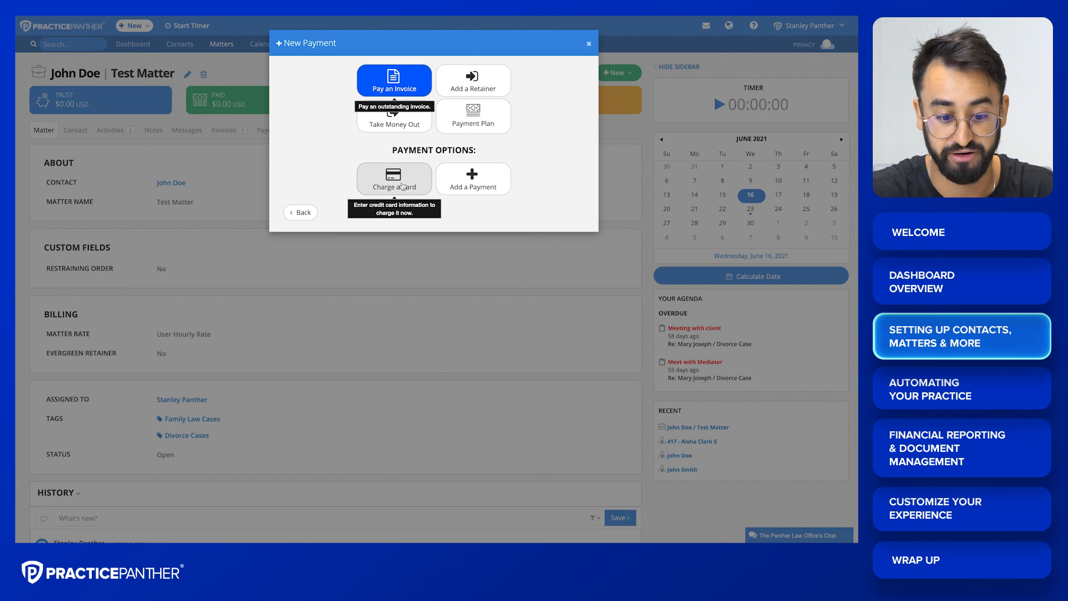
click(472, 181)
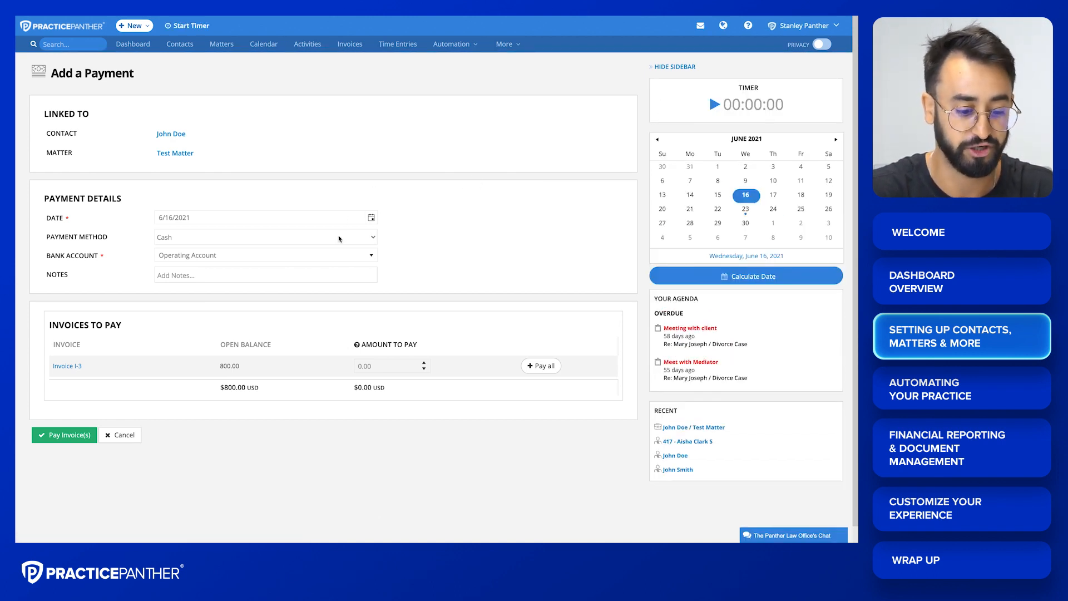
scroll(284, 315, down, 1)
click(542, 349)
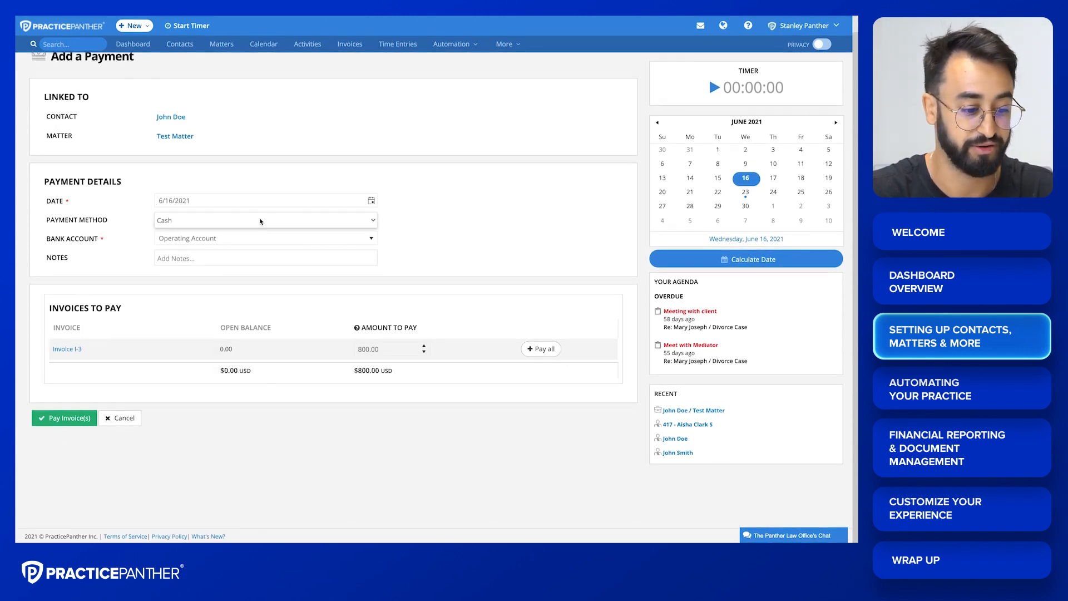
click(43, 424)
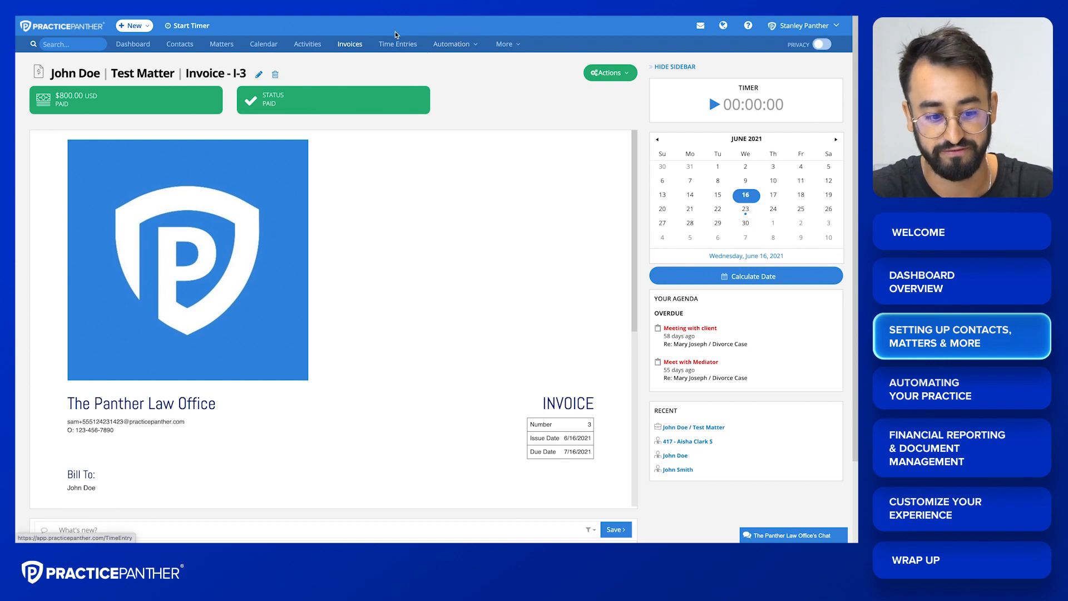
- Open the firm's activities, check the date range options, and filter by the creator and a different assigned user
click(306, 44)
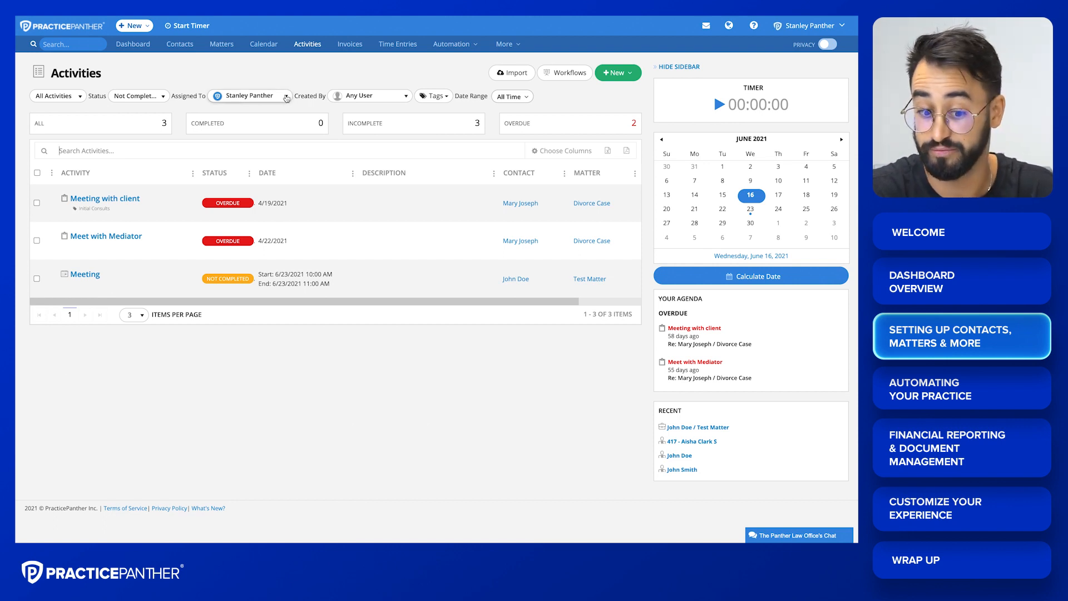
click(512, 98)
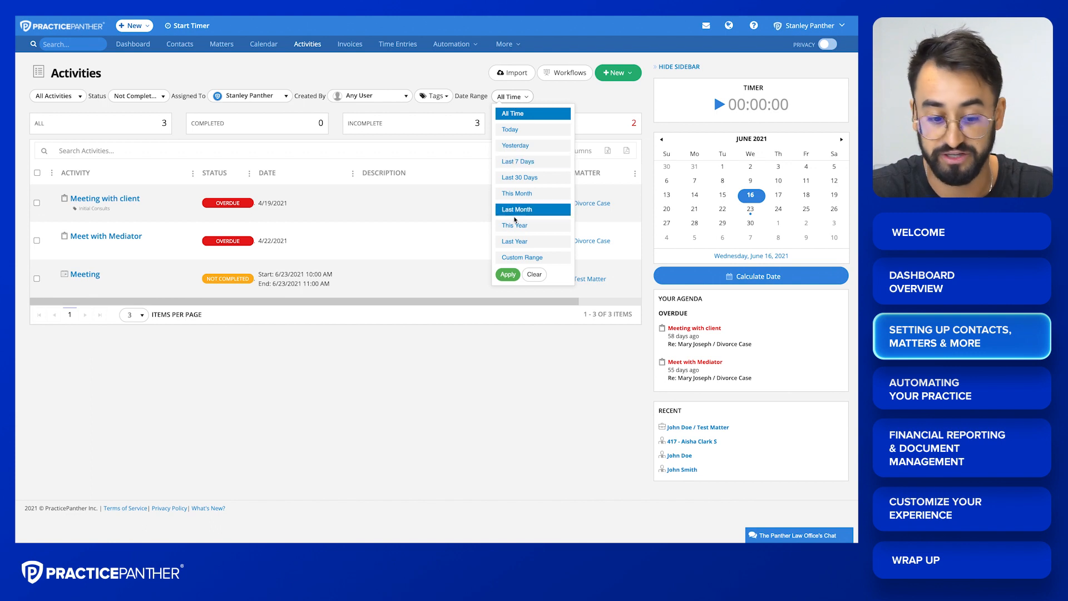
click(442, 74)
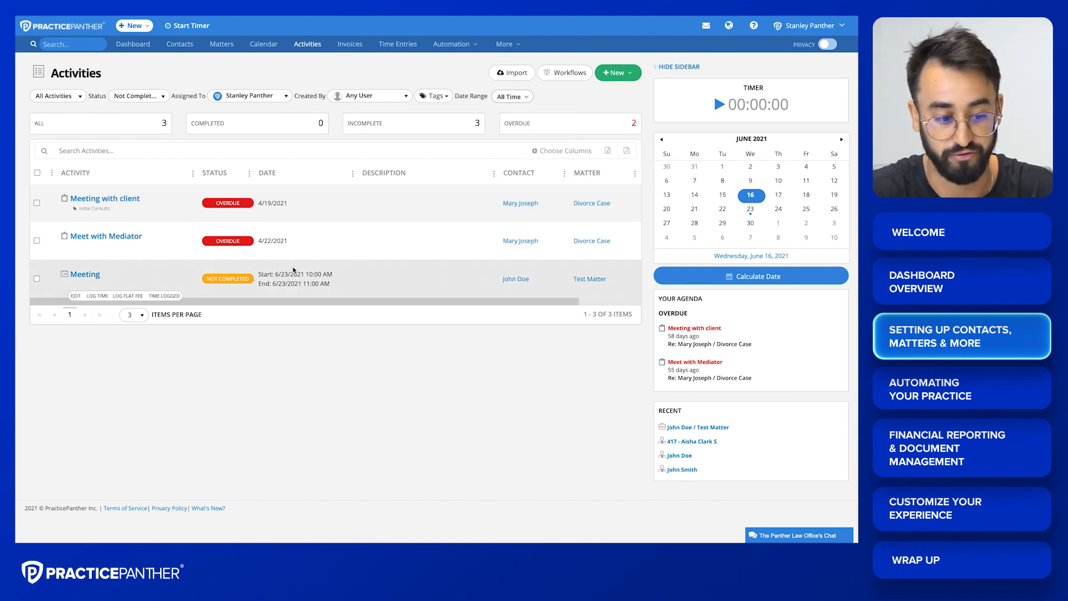
click(365, 101)
click(362, 133)
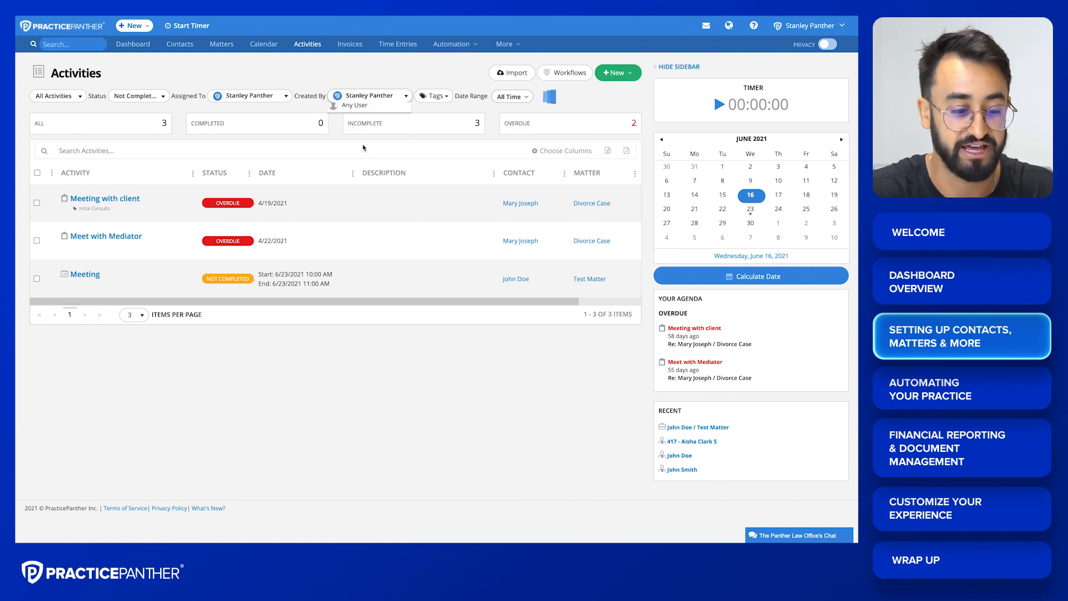
click(270, 95)
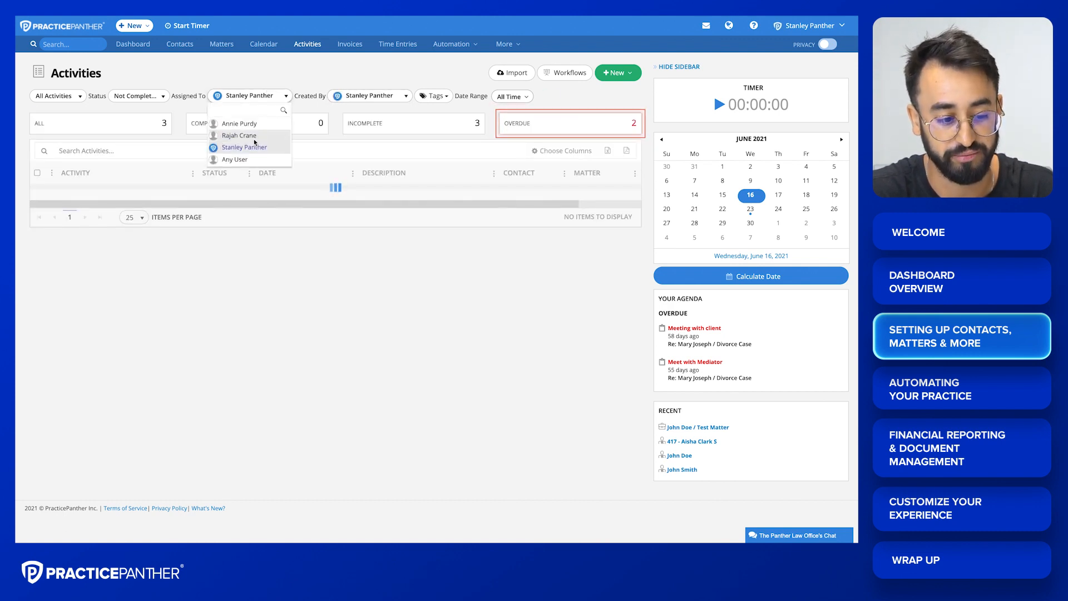
click(250, 123)
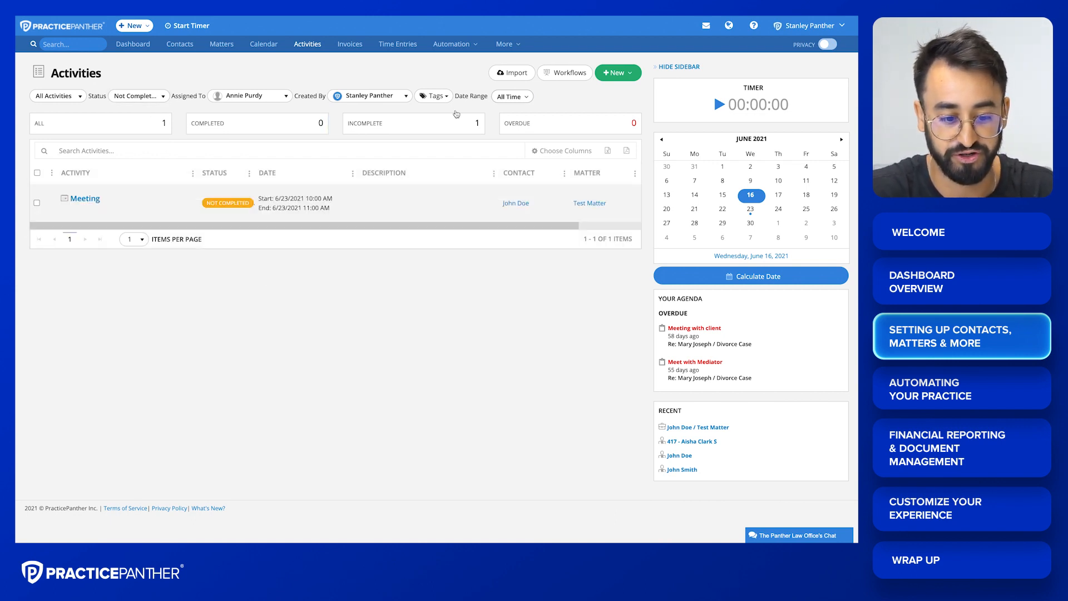
- Inspect the activity list's tag filter options for contact, matter and activity tags without applying any
click(439, 98)
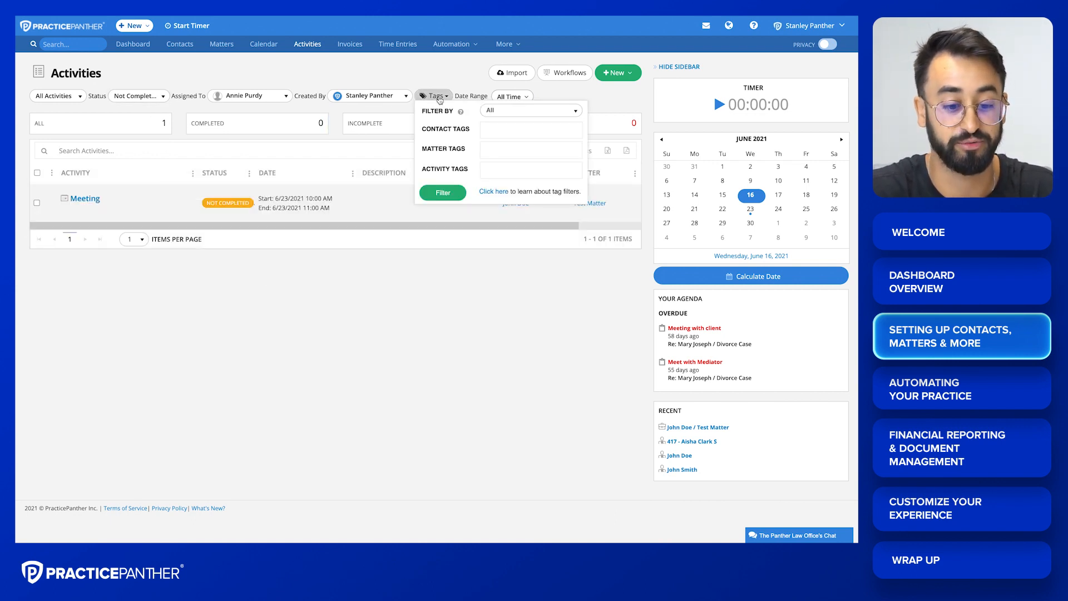
click(499, 150)
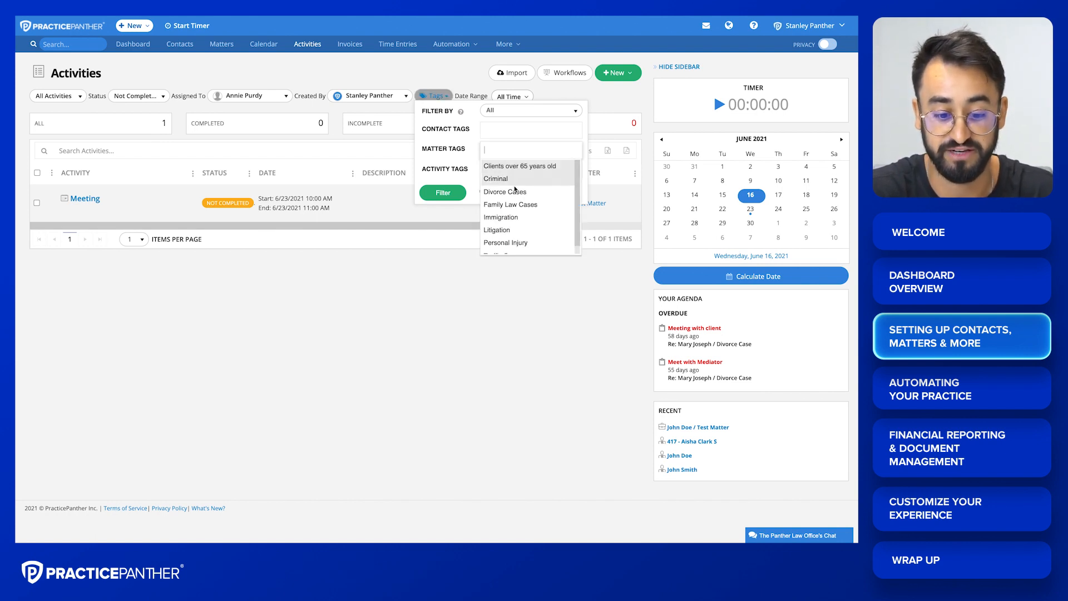
click(499, 133)
click(468, 161)
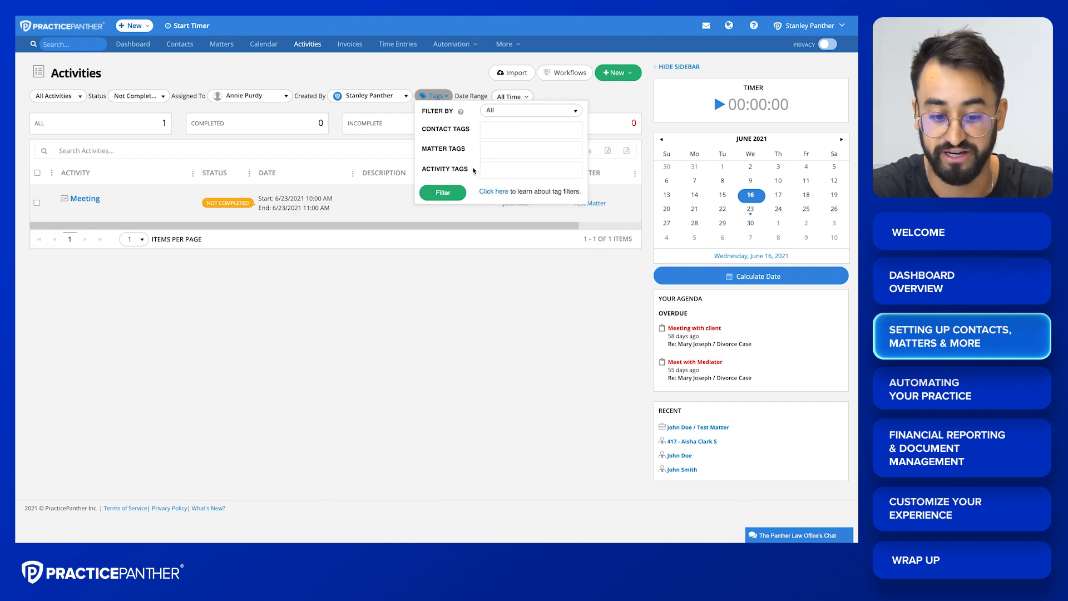
click(471, 91)
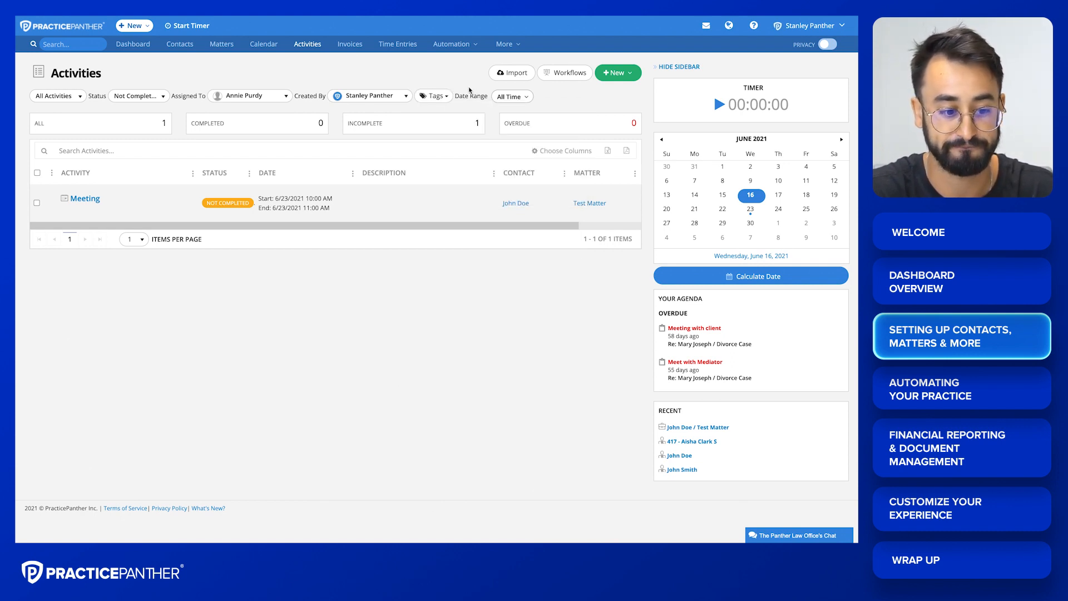
- Open the calendar and display the other two users' calendars alongside the current one
click(264, 44)
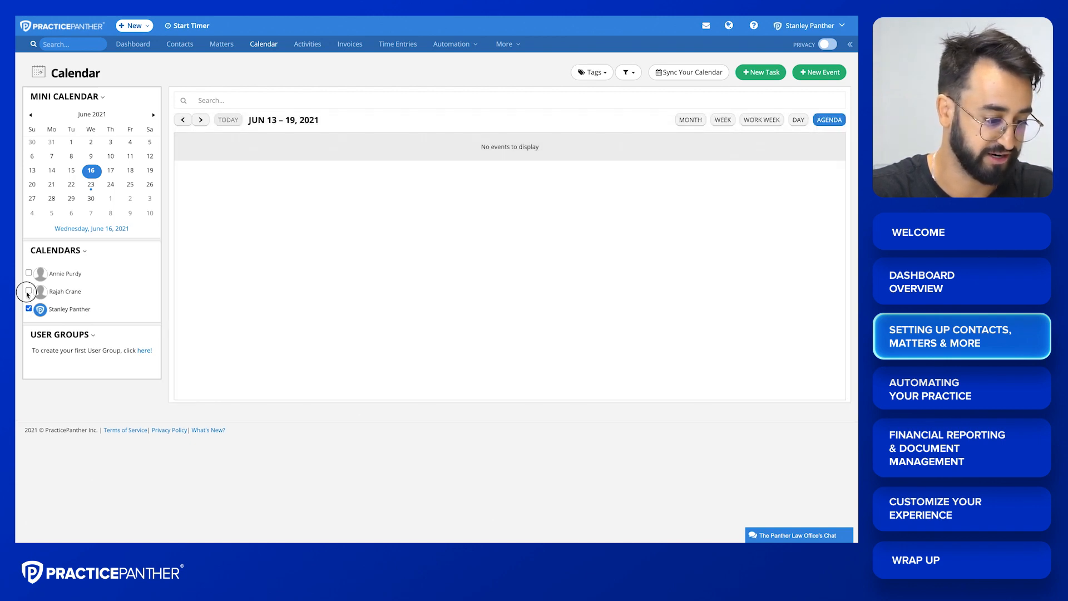
click(28, 290)
click(29, 272)
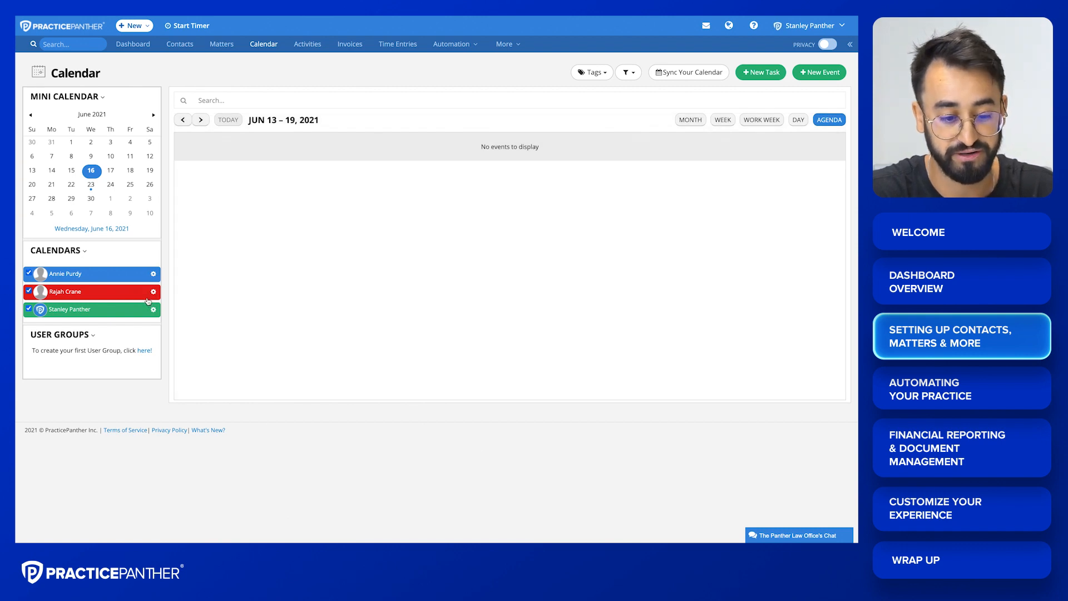
- Compare the calendar's month, week, work week, day and agenda views, ending on the month view
click(695, 122)
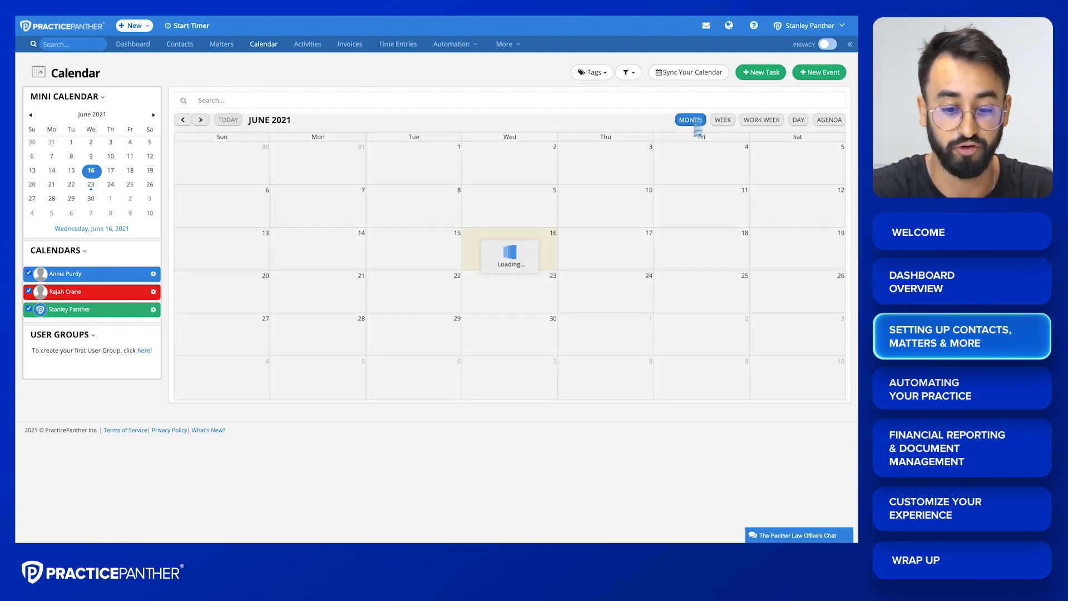
click(722, 120)
click(764, 120)
click(799, 121)
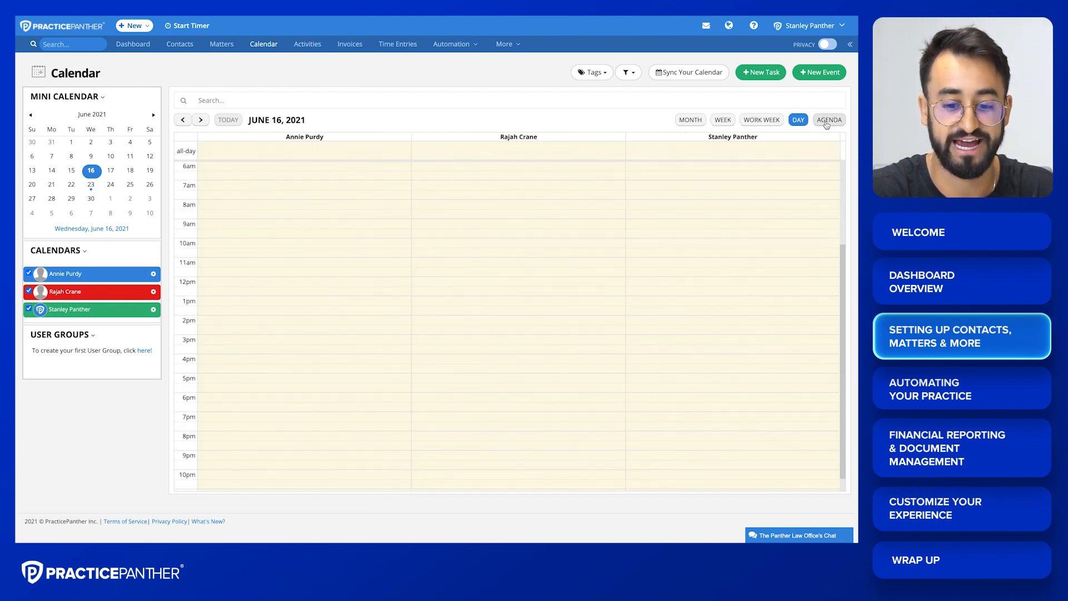
click(828, 121)
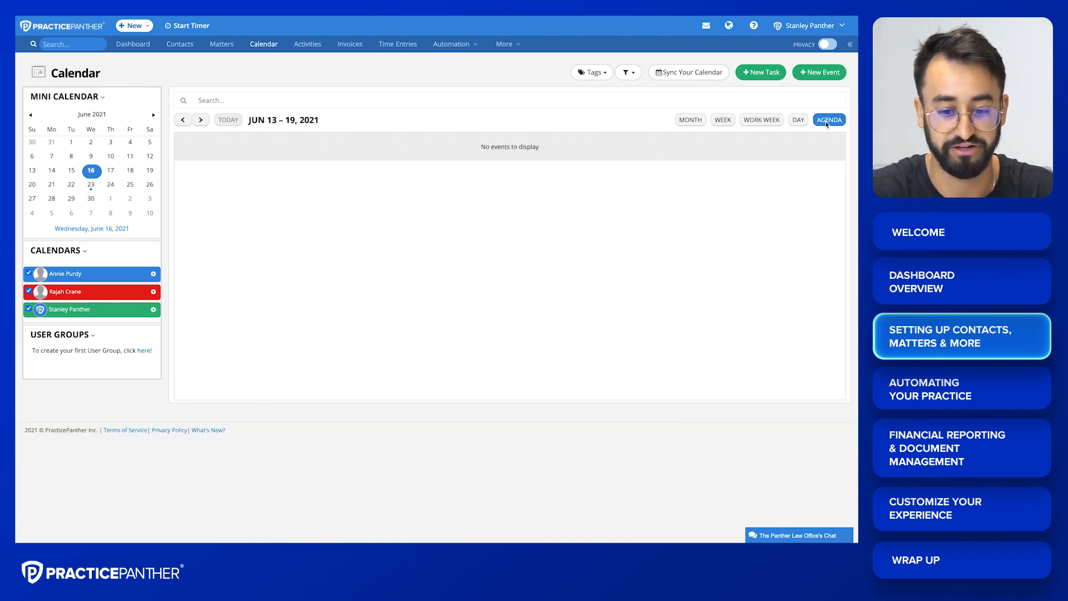
click(692, 121)
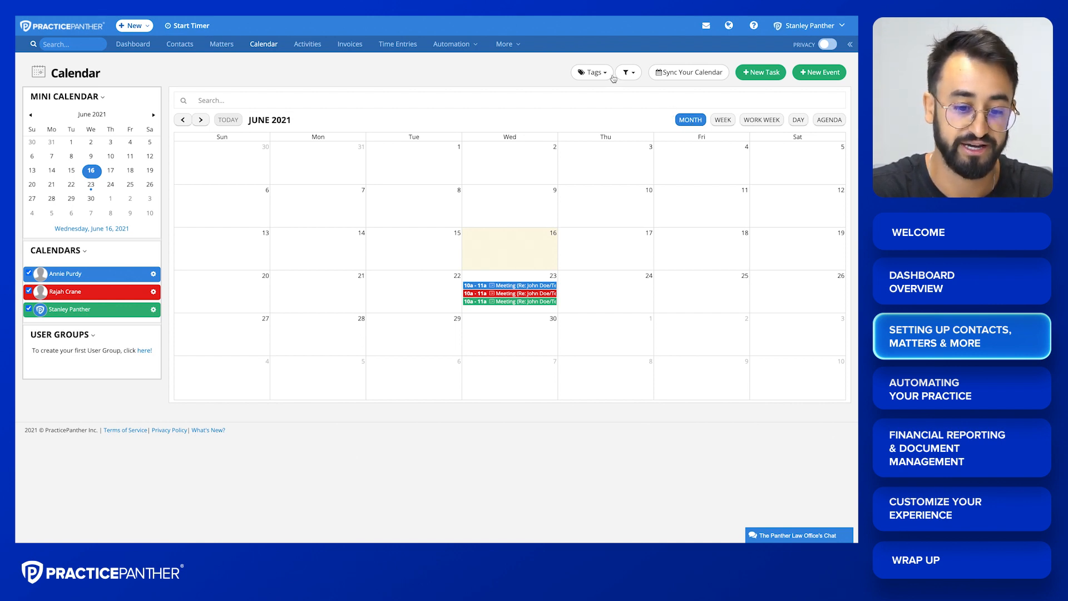
- Inspect the calendar's tag filters and its display options for events, tasks and statute of limitations
click(592, 72)
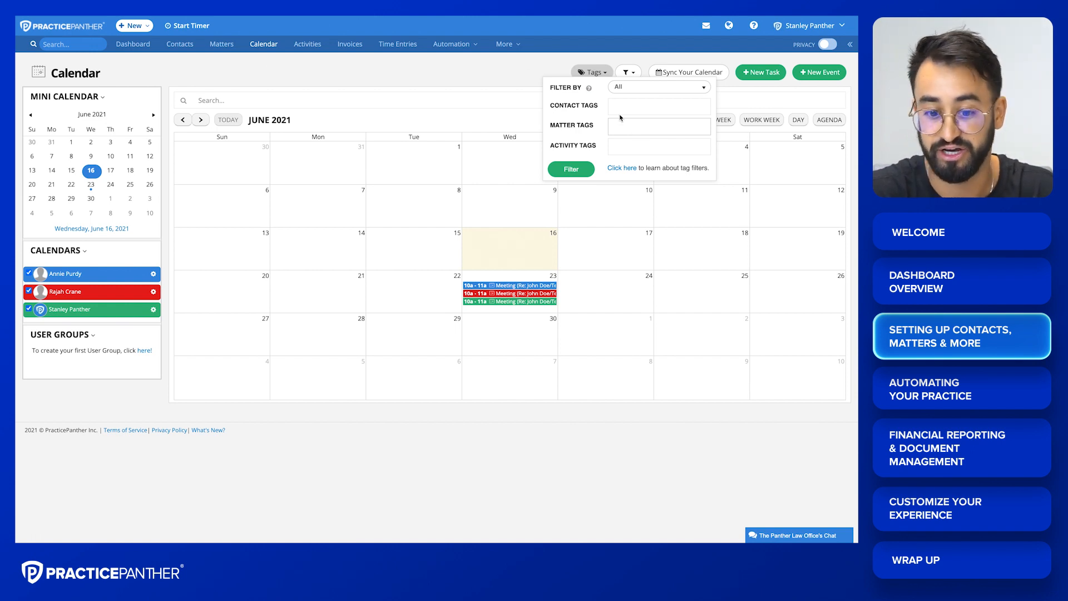
click(628, 73)
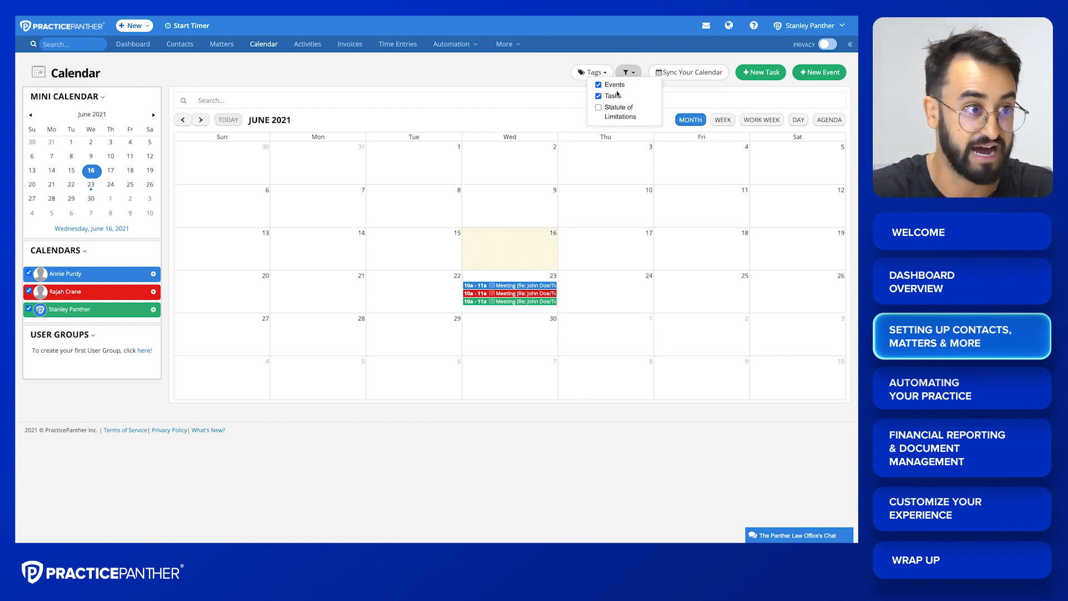
click(517, 78)
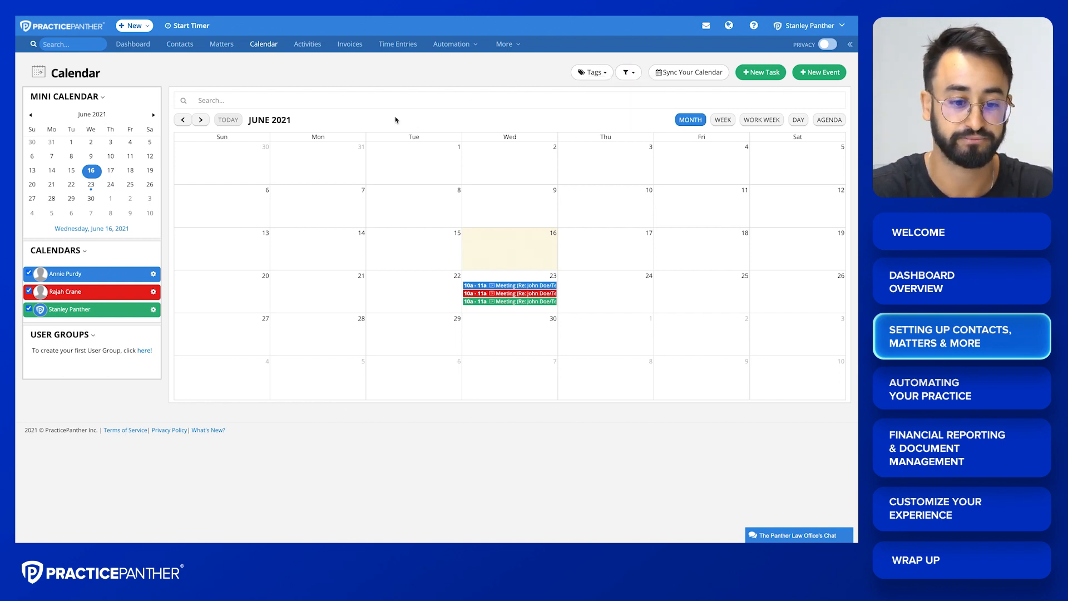
- Open the document templates and examine the contact template fields available for automatic replacement
click(457, 44)
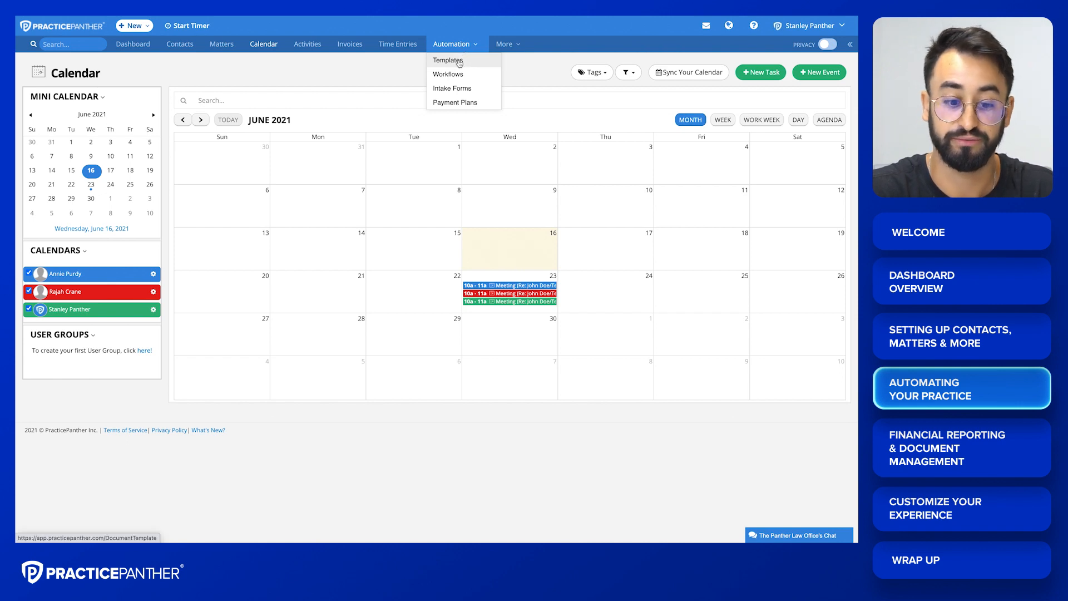
click(459, 61)
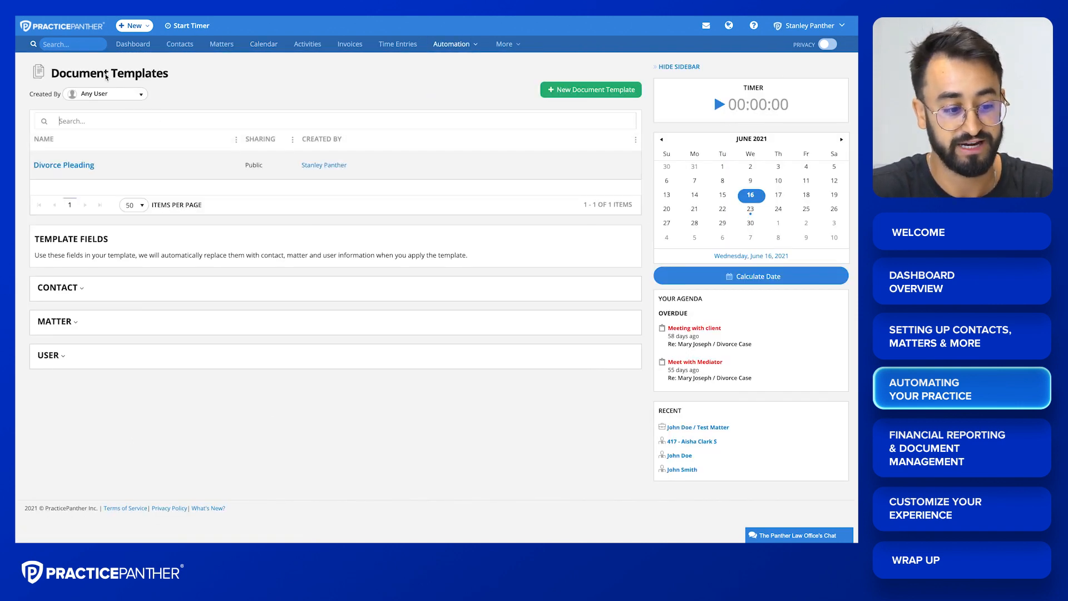
drag(106, 73, 165, 75)
click(166, 76)
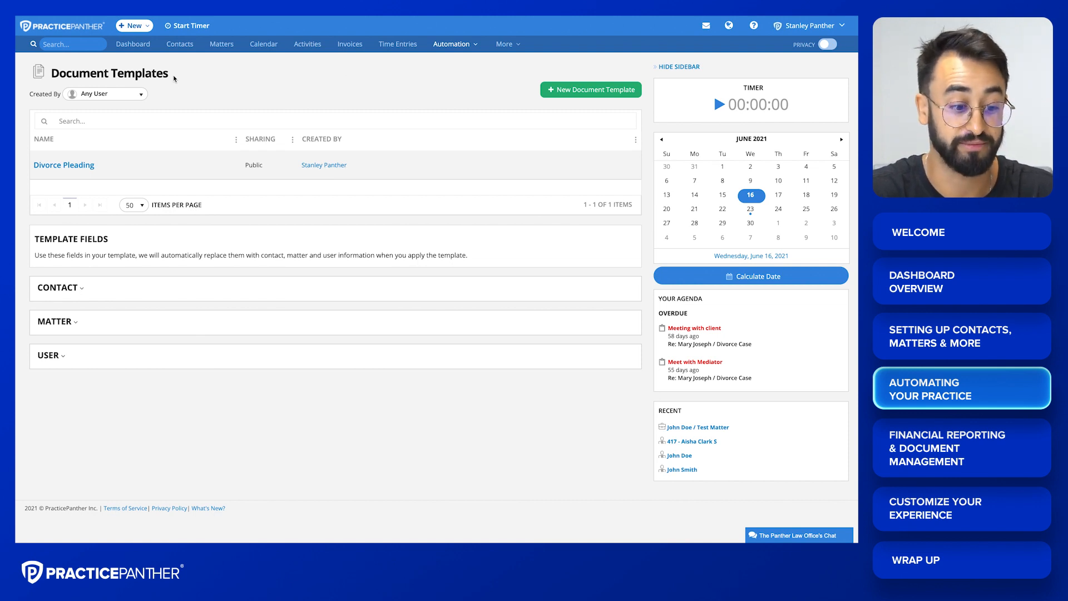
click(66, 286)
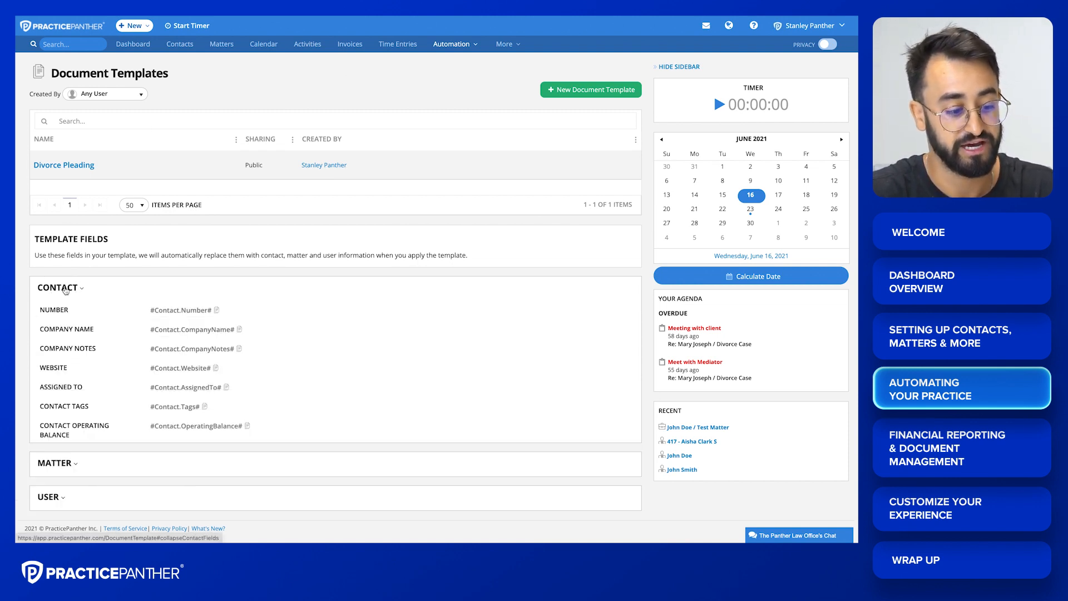
scroll(66, 288, down, 3)
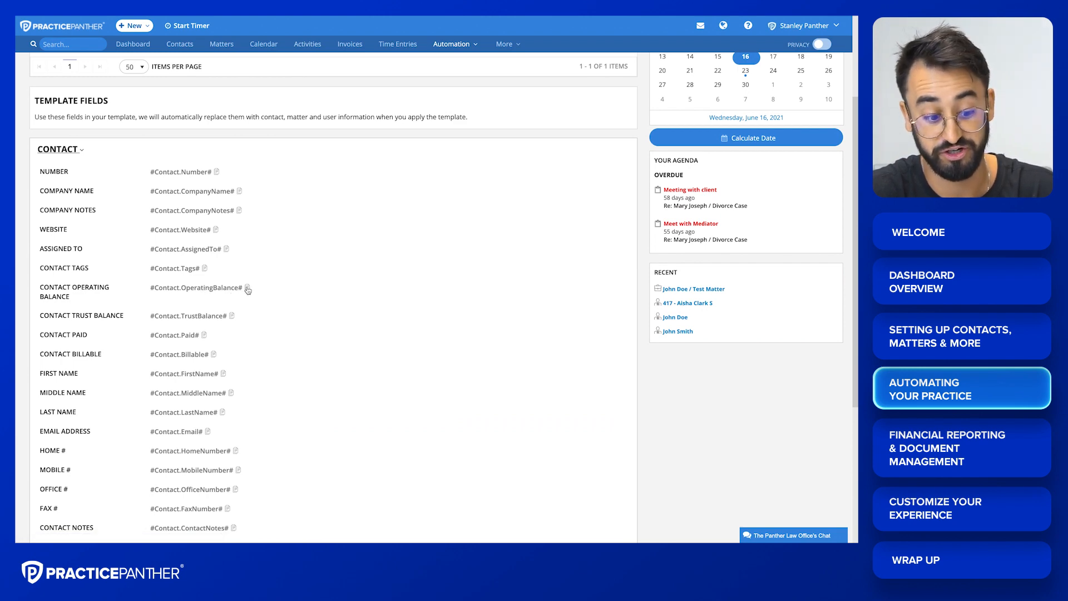
scroll(247, 290, up, 3)
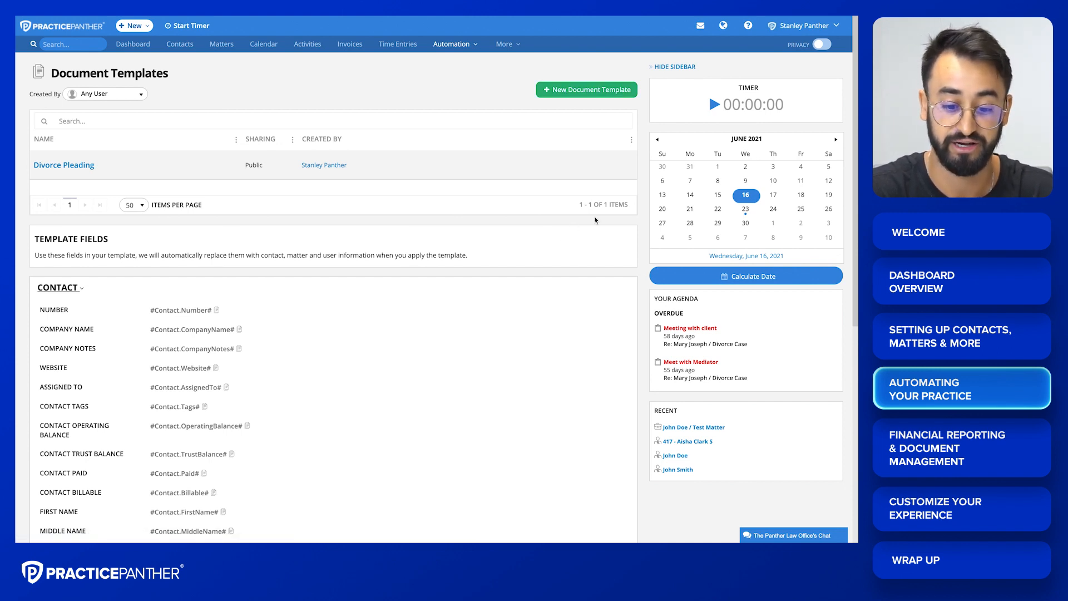
- Open the Divorce WF workflow and review its event, its tasks and their automatic due date rules
click(461, 52)
click(461, 52)
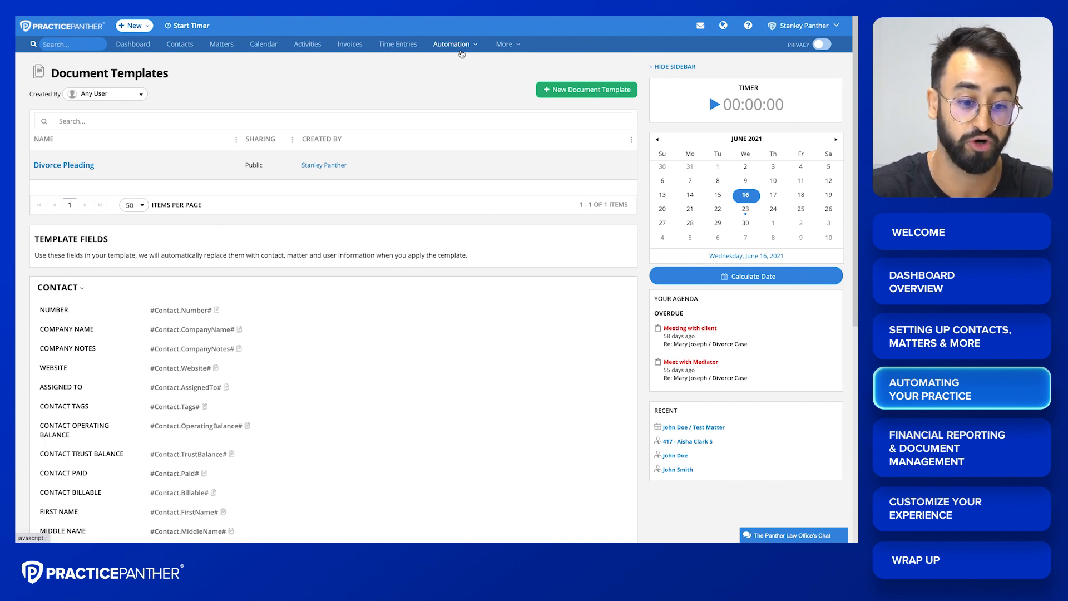
click(462, 52)
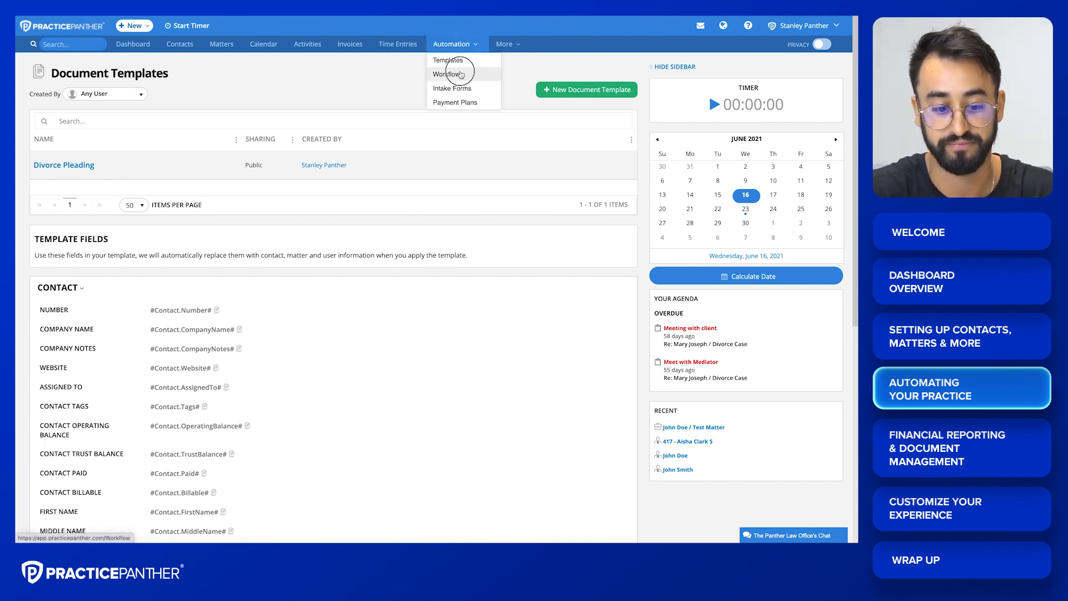
click(461, 74)
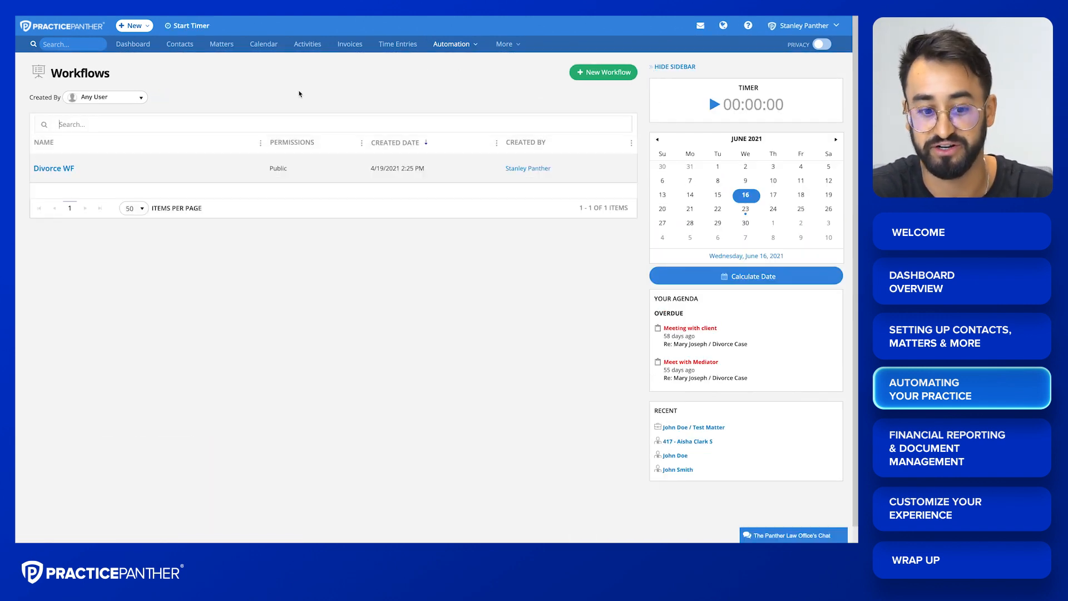
click(67, 169)
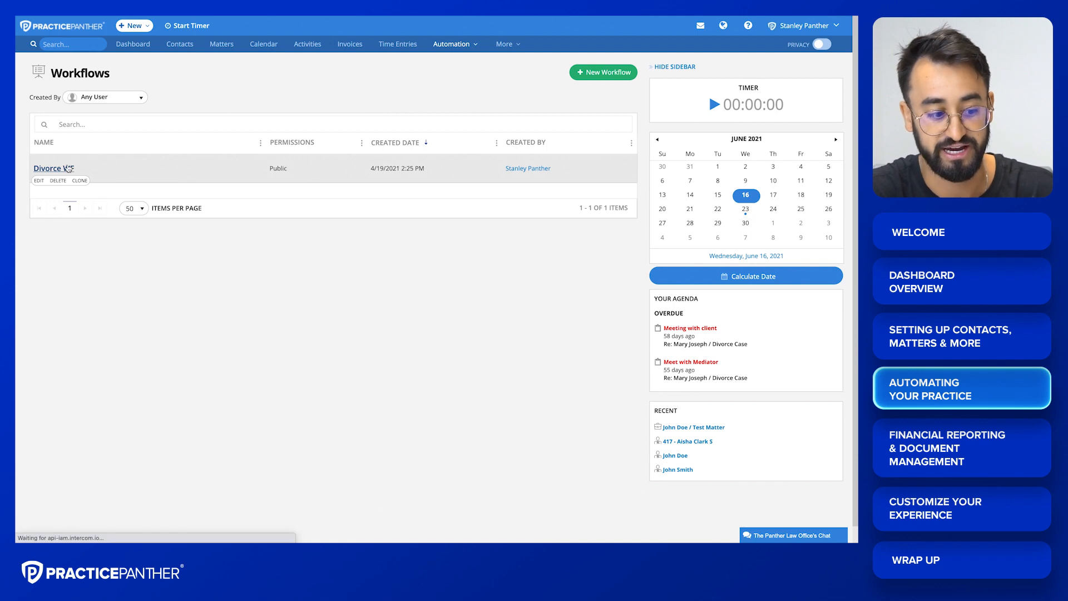
scroll(234, 147, down, 3)
scroll(234, 147, down, 3)
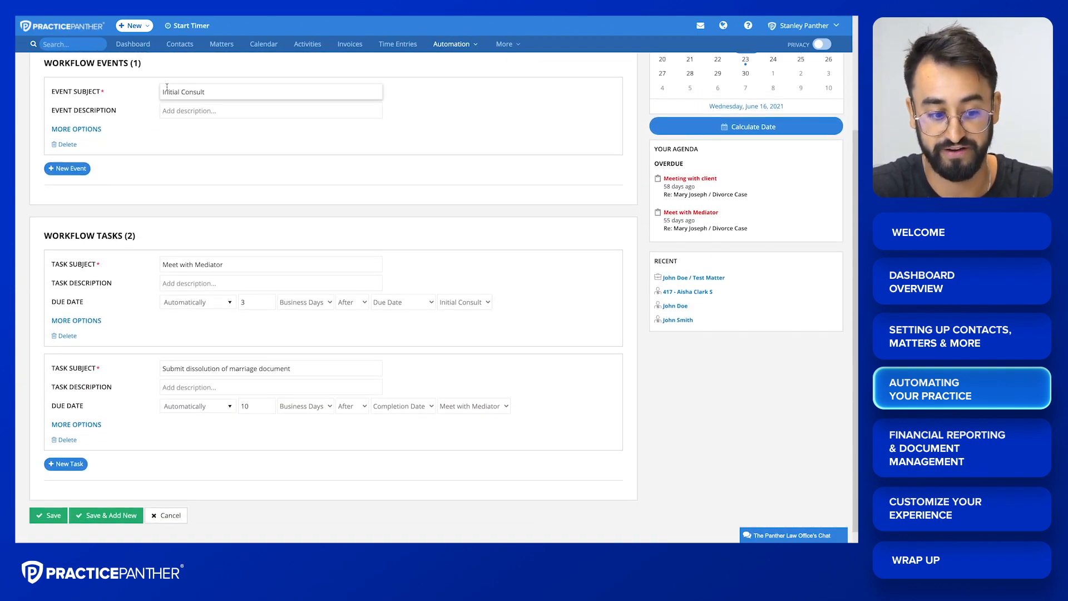
scroll(269, 193, down, 1)
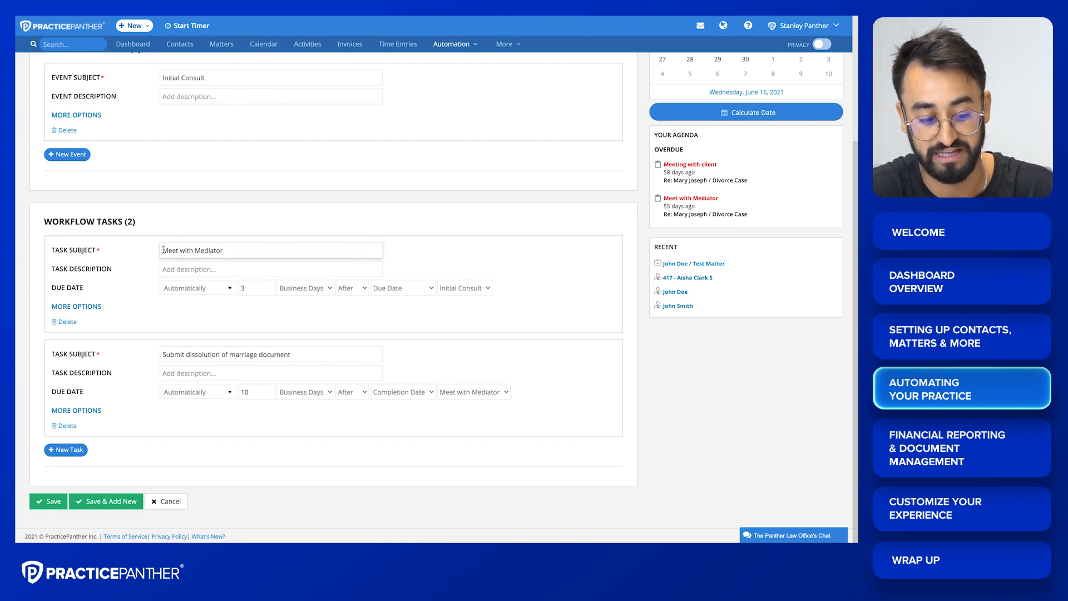
- Expand the additional options of the Meet with Mediator task and view its reminder, priority, assignee and tag settings
drag(161, 250, 235, 250)
click(236, 250)
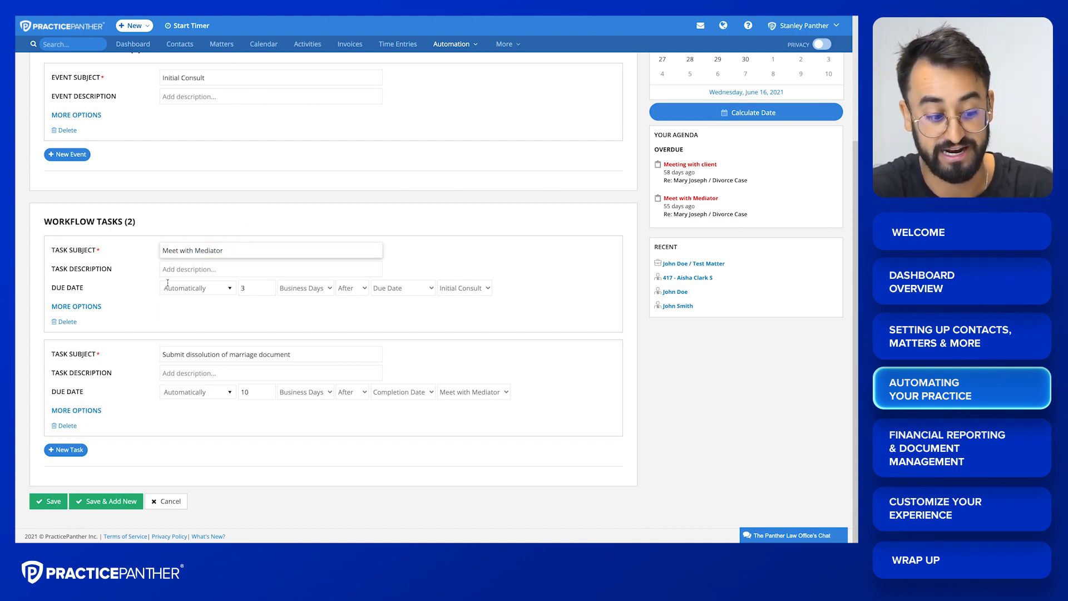
click(97, 309)
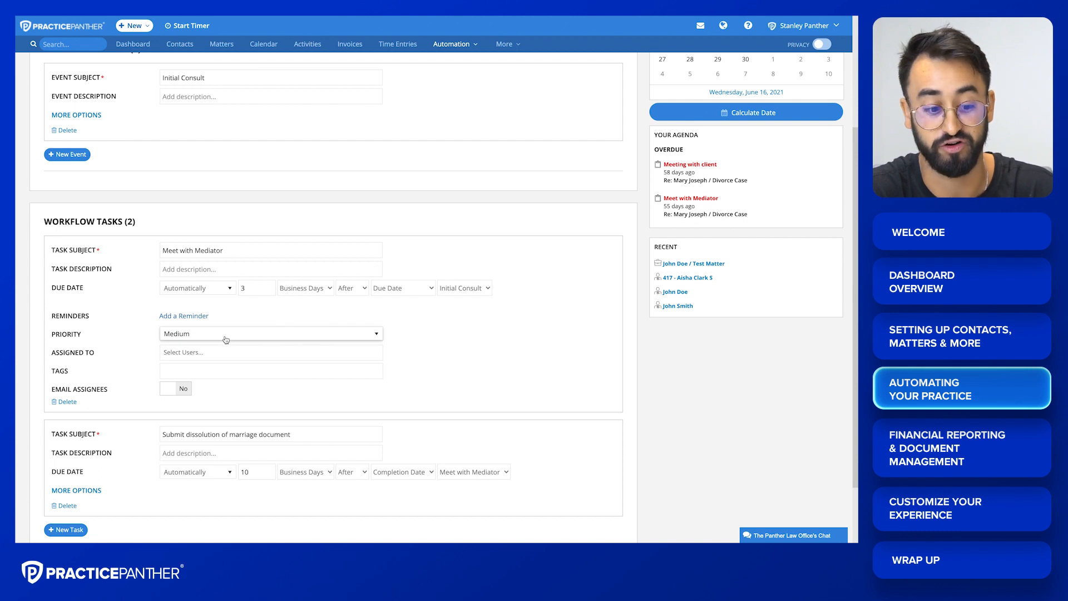
click(284, 220)
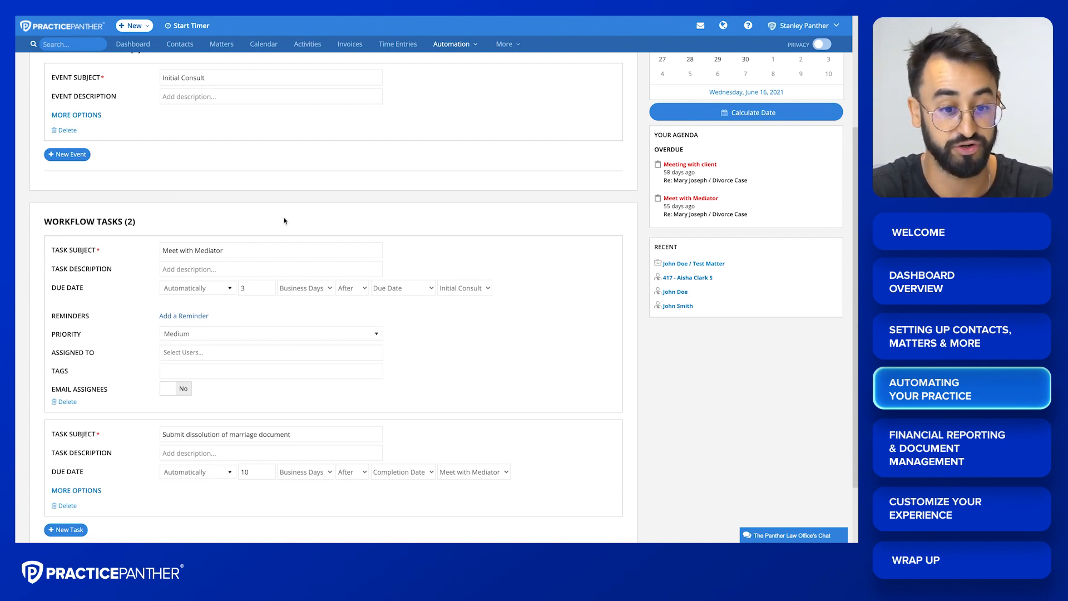
- Start a new intake form template and add a form title and three single-line text fields to it
click(451, 44)
click(454, 87)
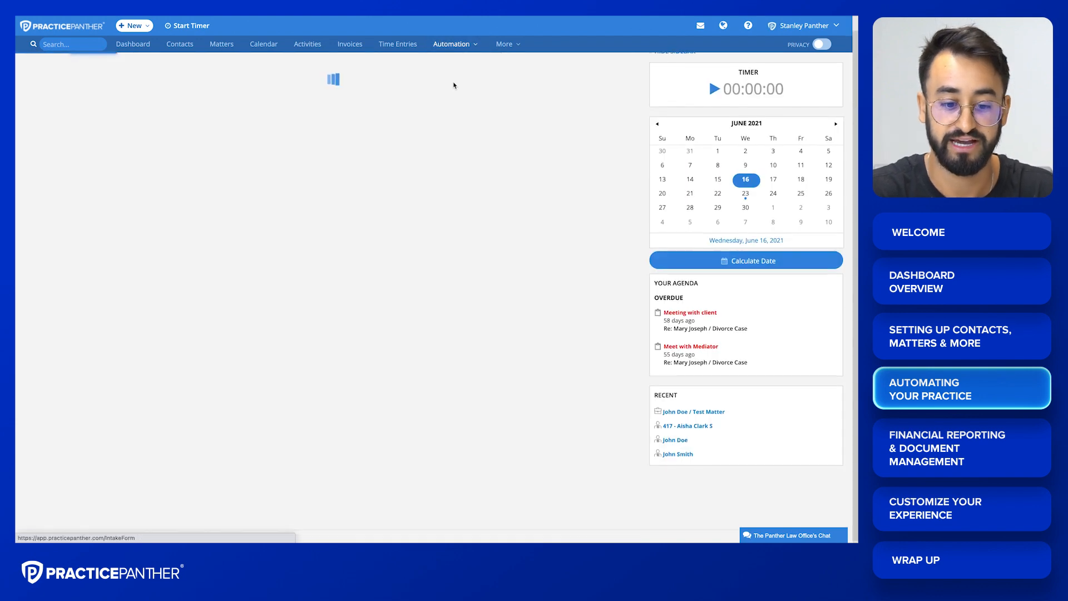
click(508, 71)
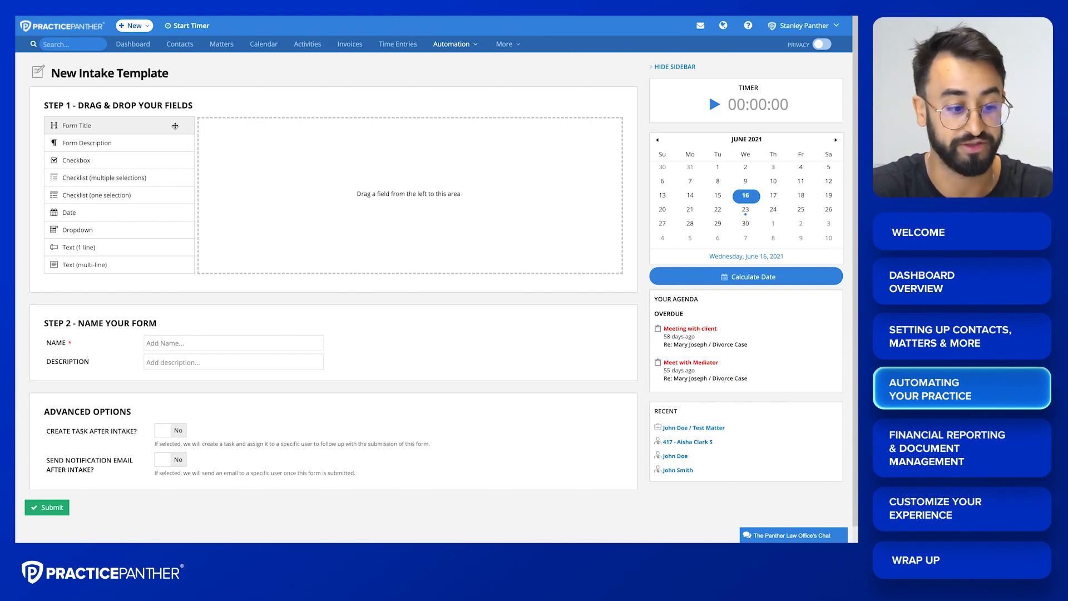
drag(175, 126, 306, 147)
drag(128, 243, 294, 234)
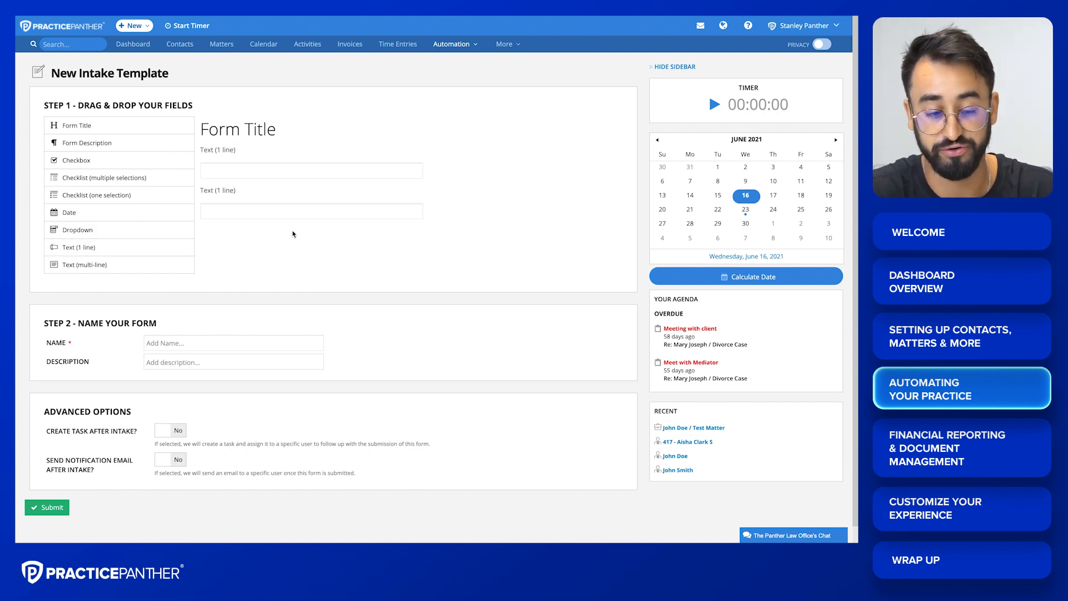
drag(139, 247, 248, 240)
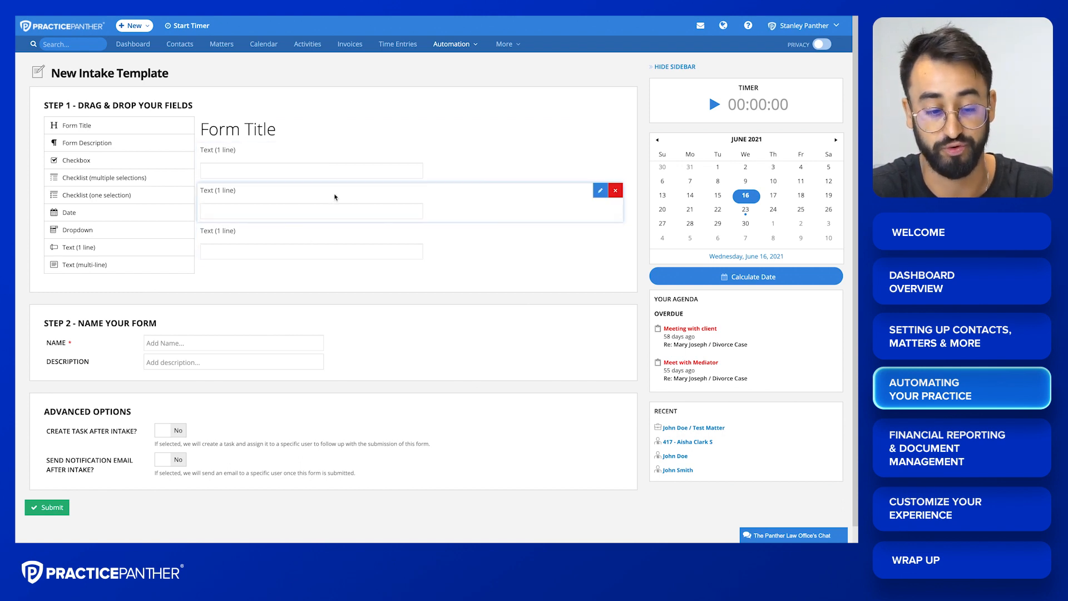
- Open the payment plans page, and look over the additional modules and their bank account options
click(459, 43)
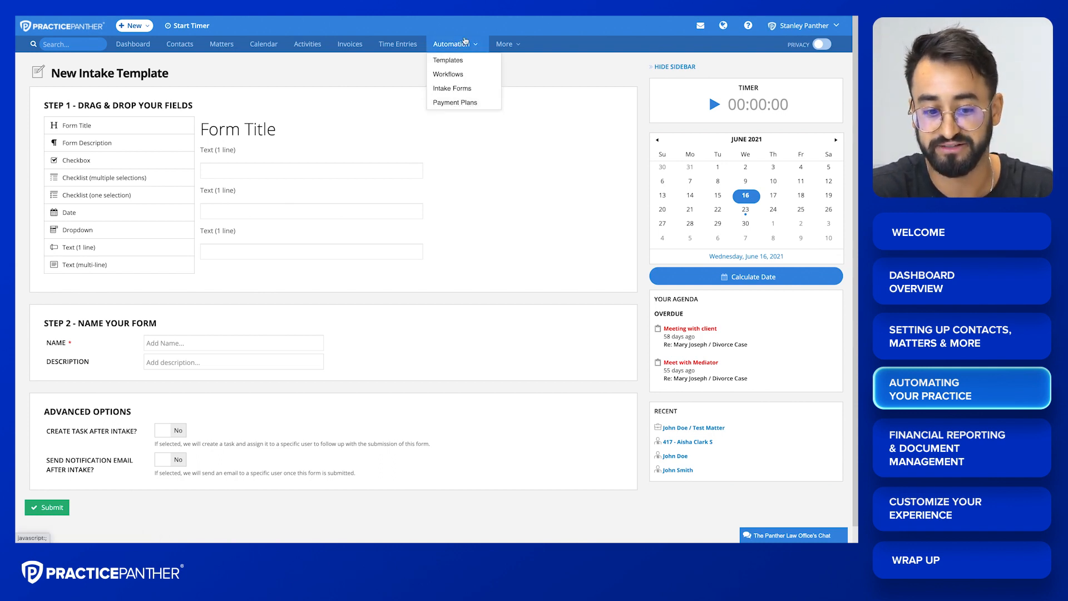
click(464, 103)
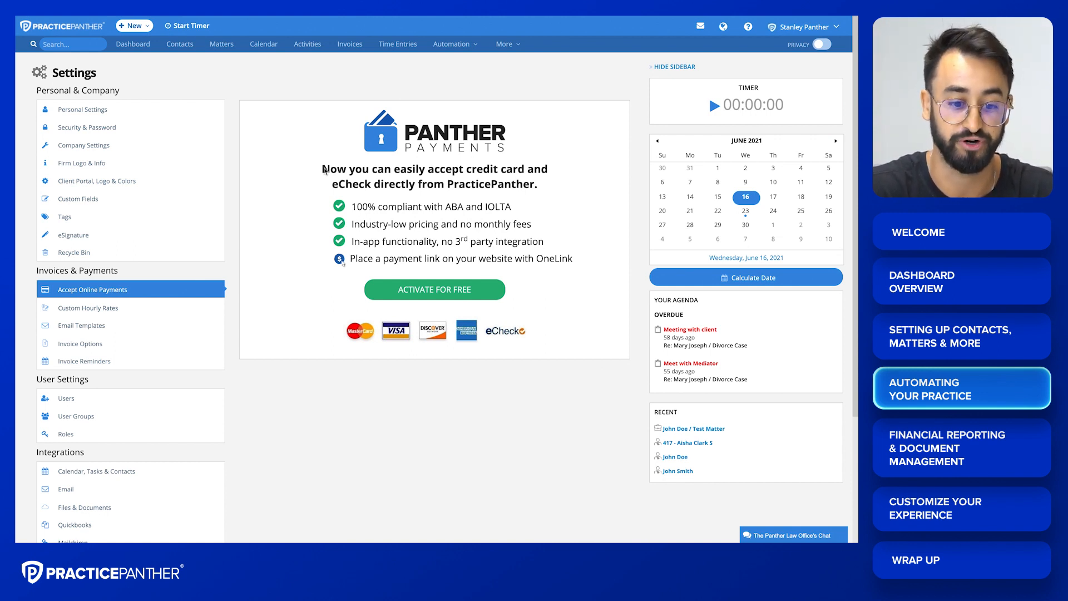
click(508, 44)
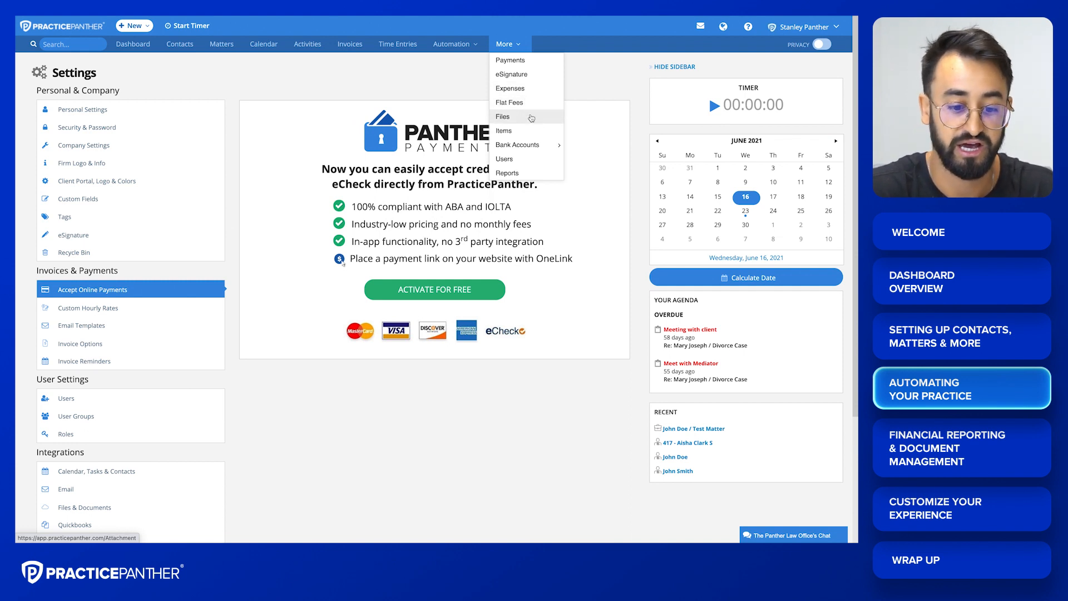
mouse_move(540, 147)
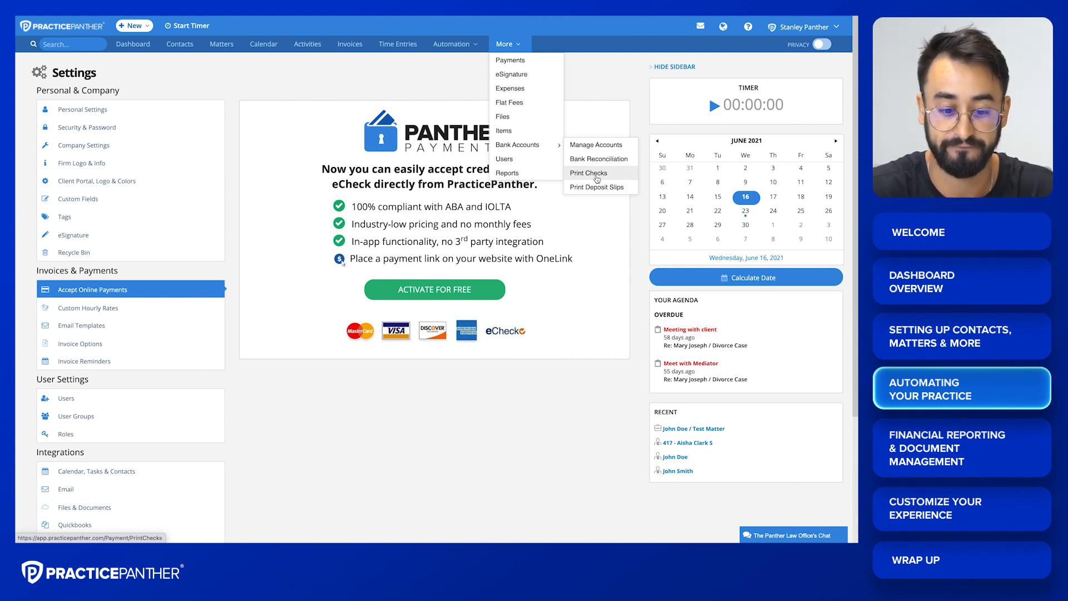
- Open the reports and look through the available report categories and payment reports
click(513, 173)
scroll(280, 128, down, 1)
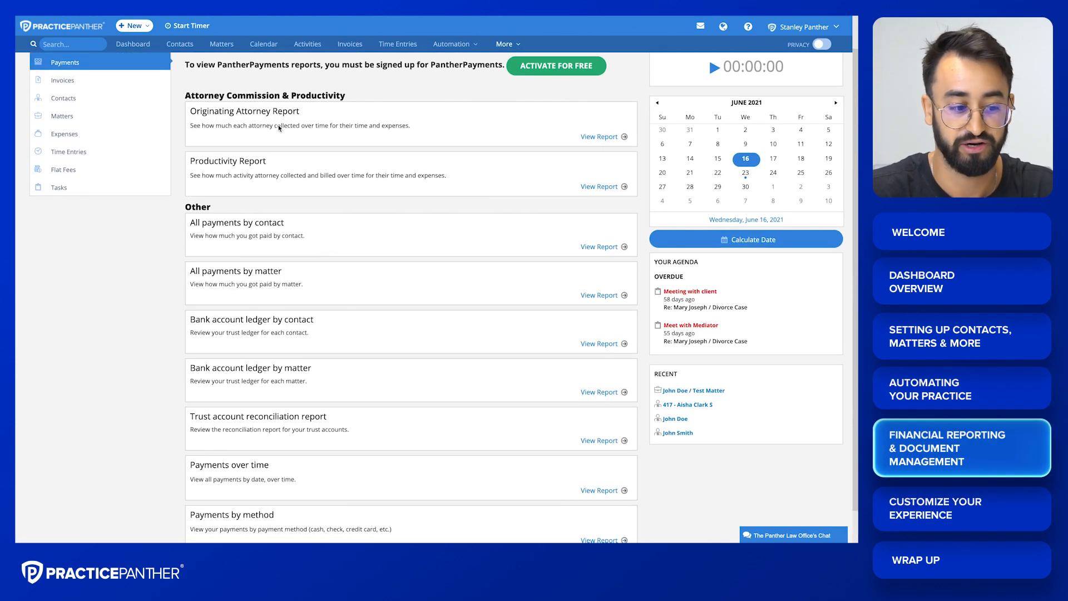
scroll(279, 128, up, 1)
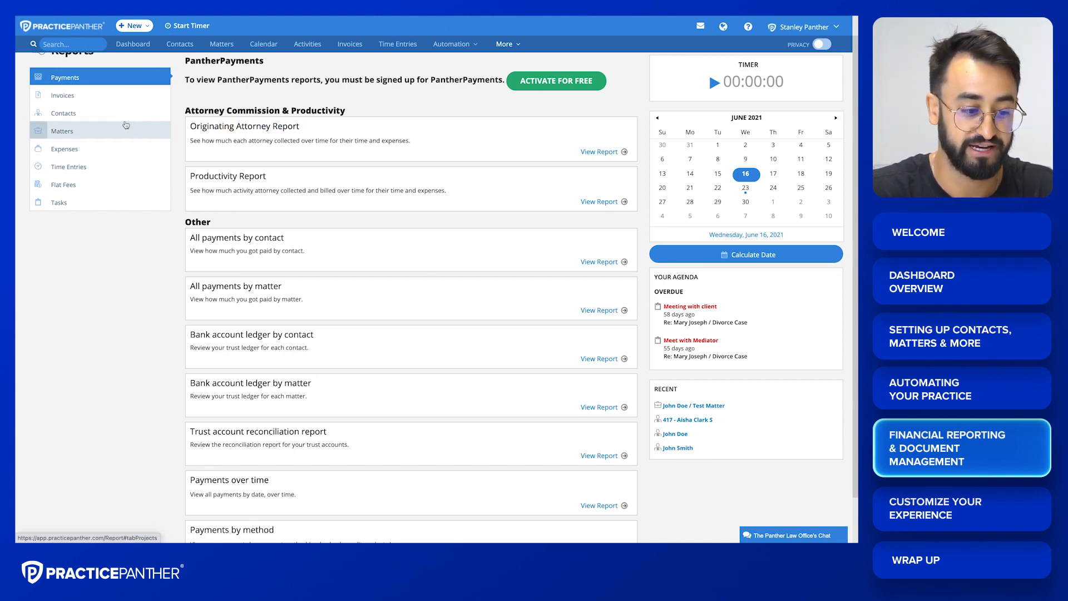
scroll(125, 105, down, 1)
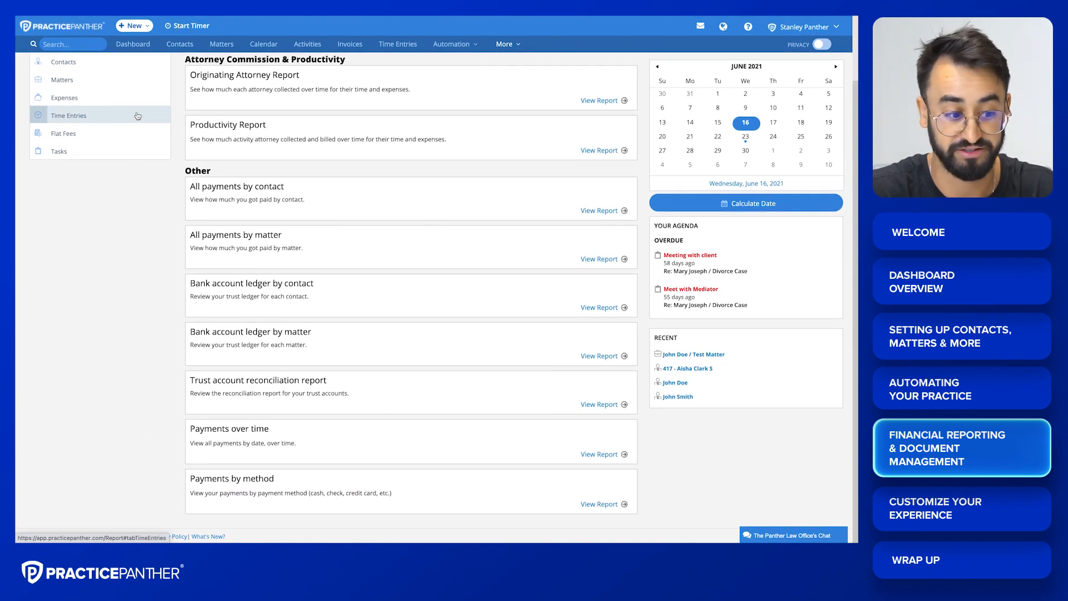
scroll(137, 116, up, 2)
- Open the time entries report grouped by user and inspect the first user's logged hours in the chart
click(81, 192)
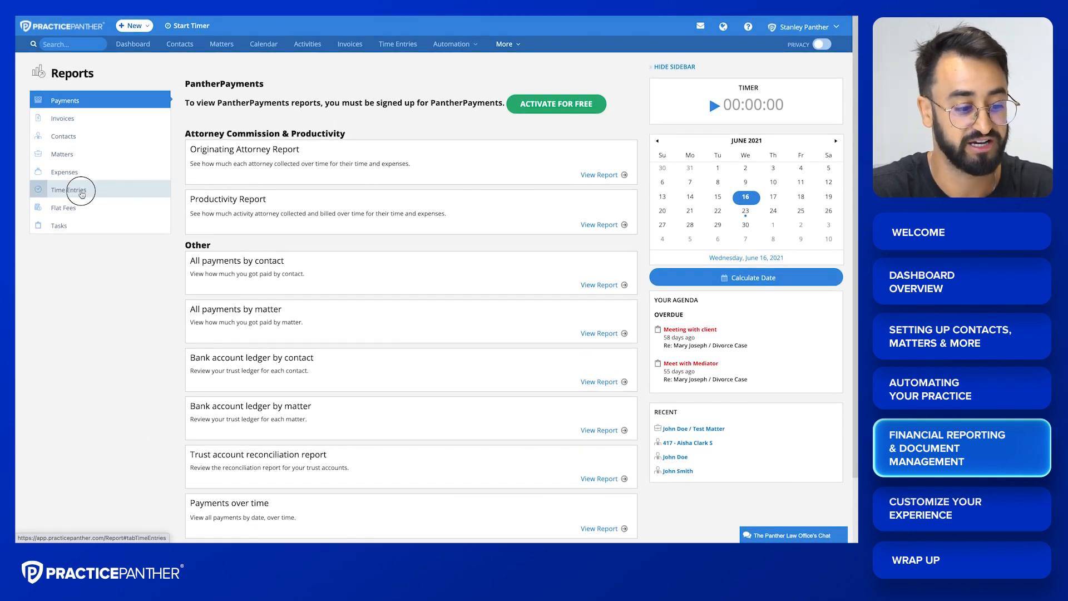
click(219, 200)
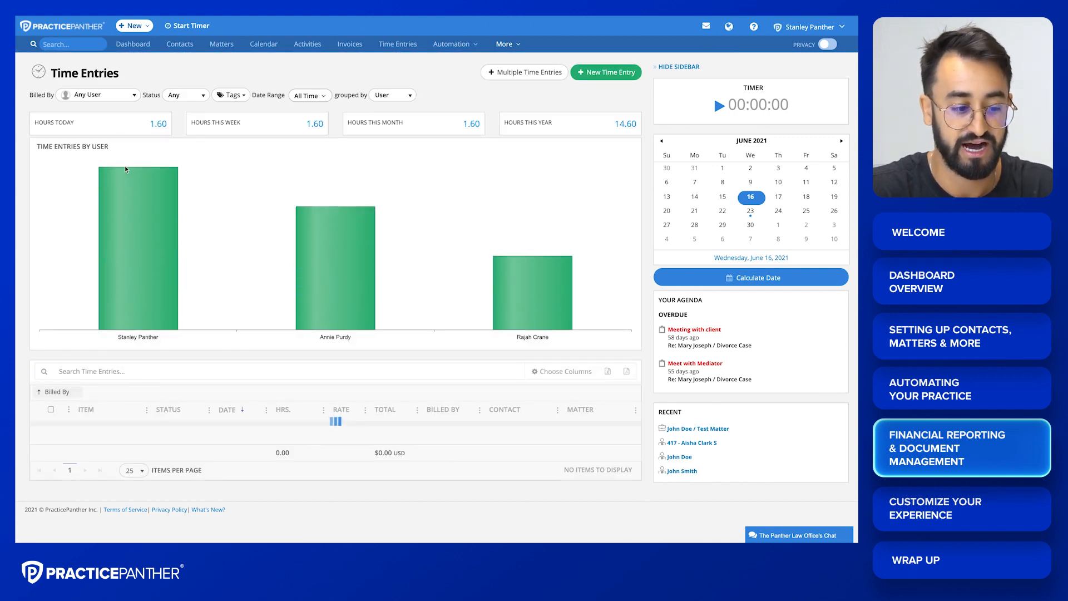
mouse_move(113, 188)
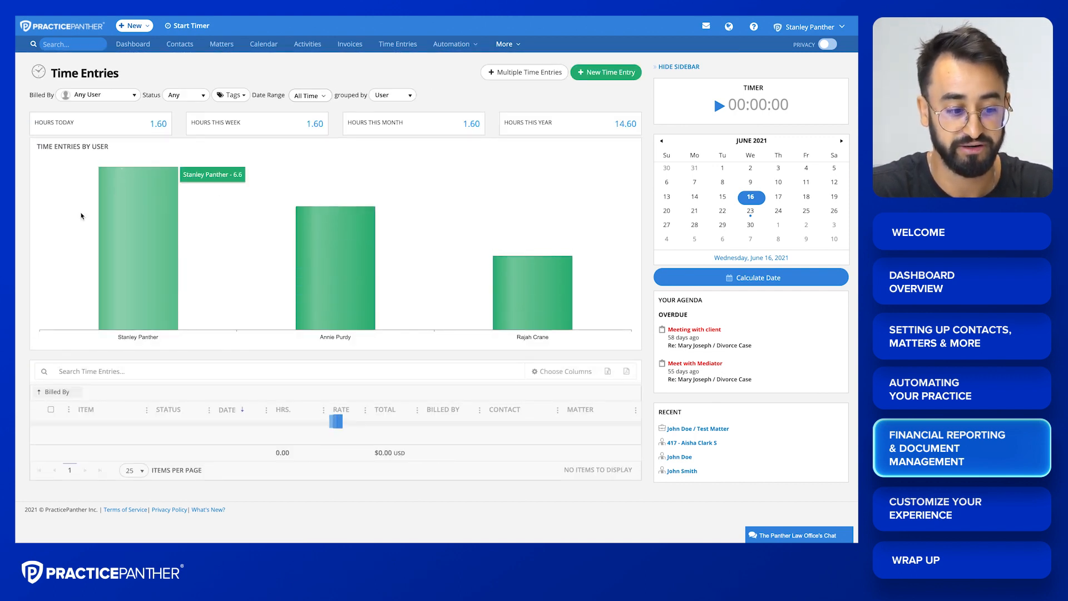
- Filter the time entries by the Family Law Cases matter tag and check the date range options
click(233, 97)
click(299, 149)
text(fam)
click(304, 165)
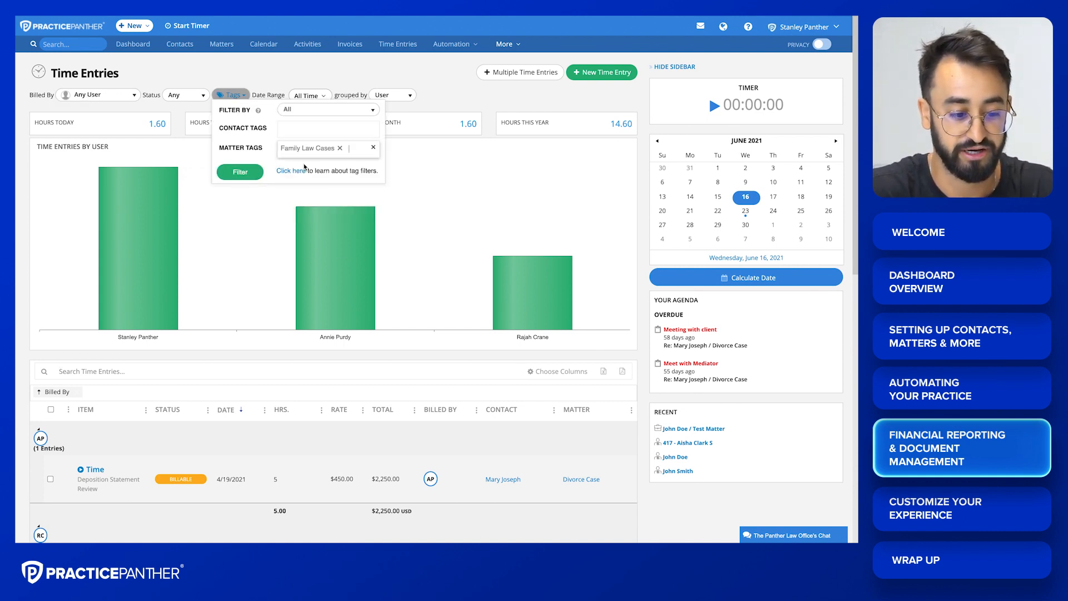
click(301, 133)
click(244, 174)
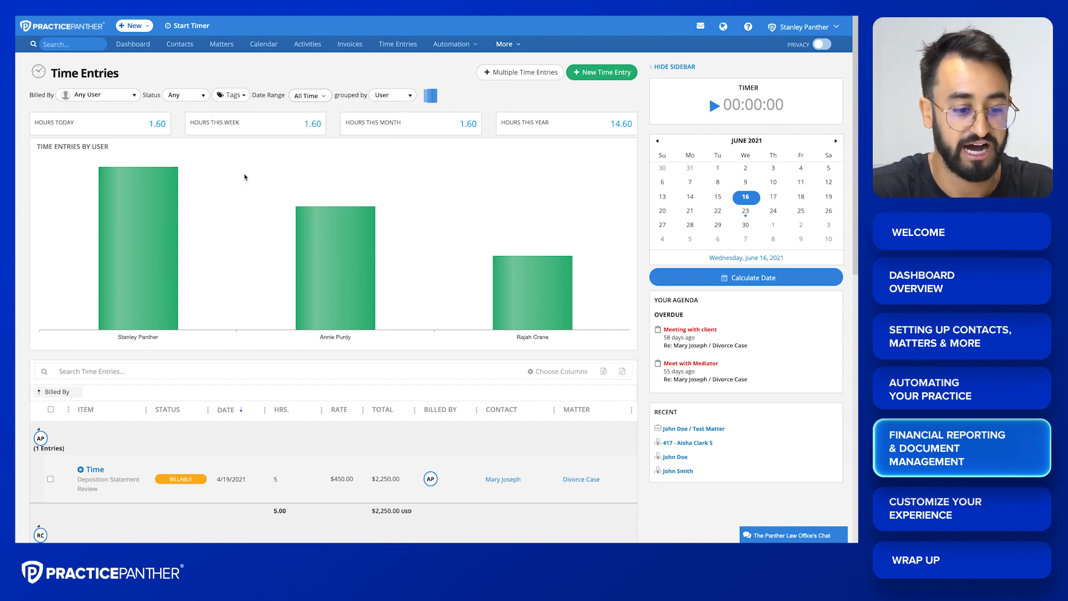
click(306, 96)
click(362, 66)
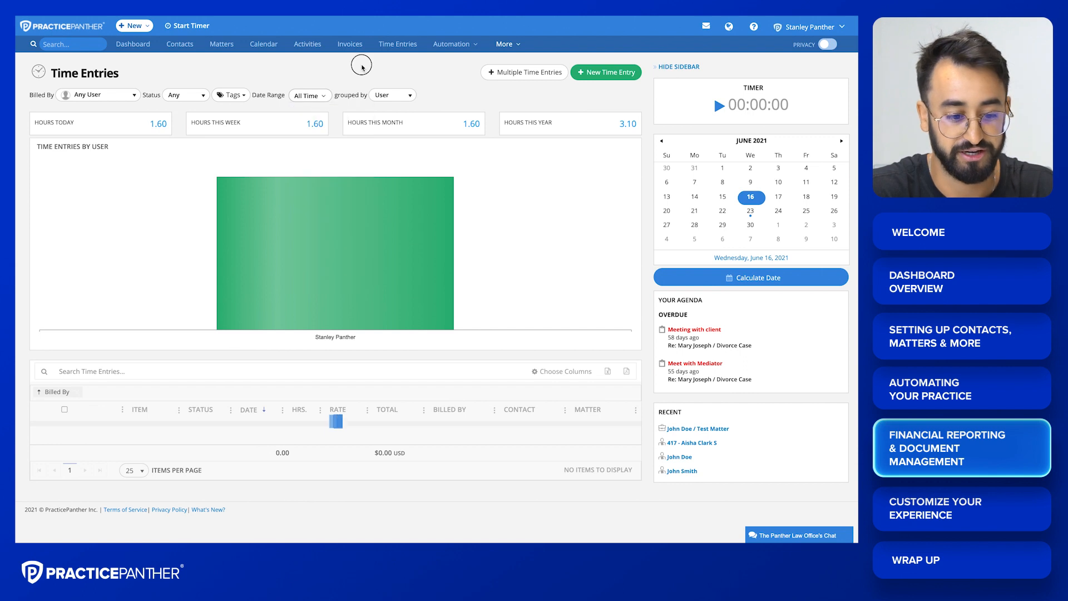
- View the columns that can be shown or hidden in the time entries list
scroll(549, 325, down, 1)
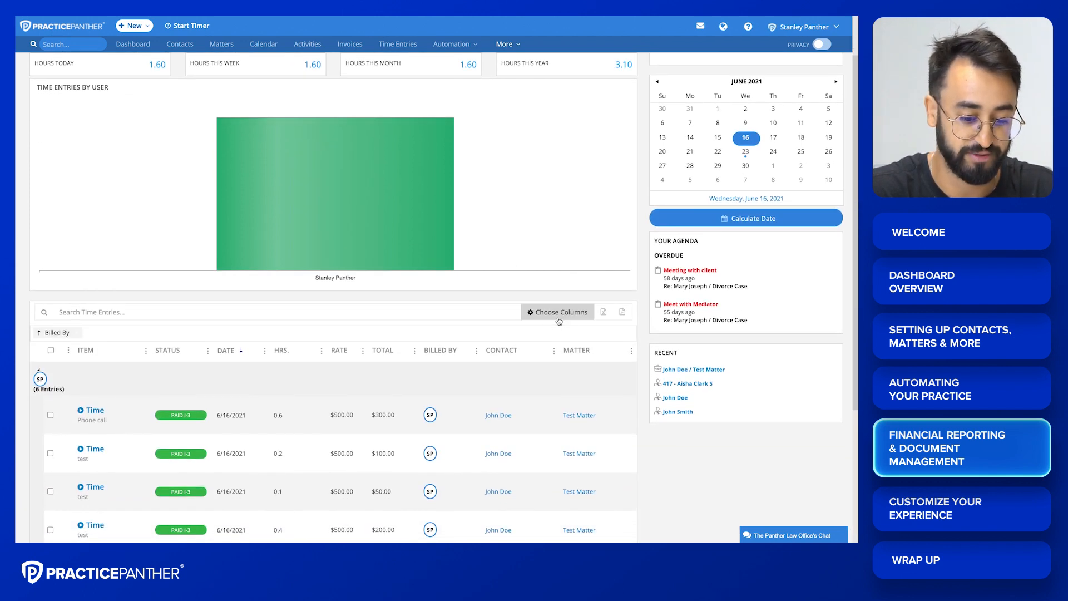
click(559, 317)
mouse_move(562, 324)
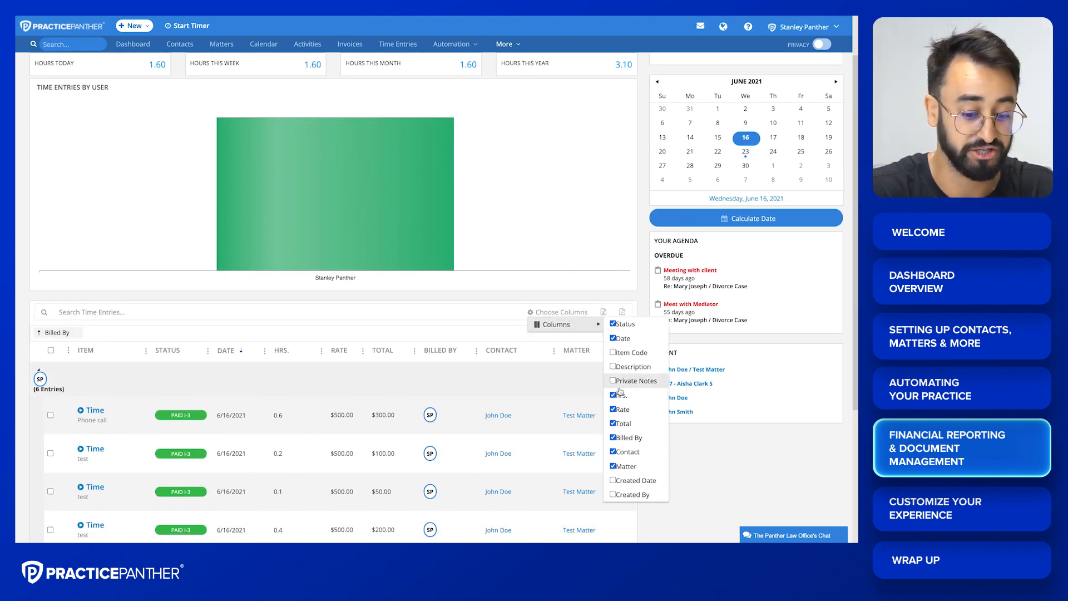
click(617, 298)
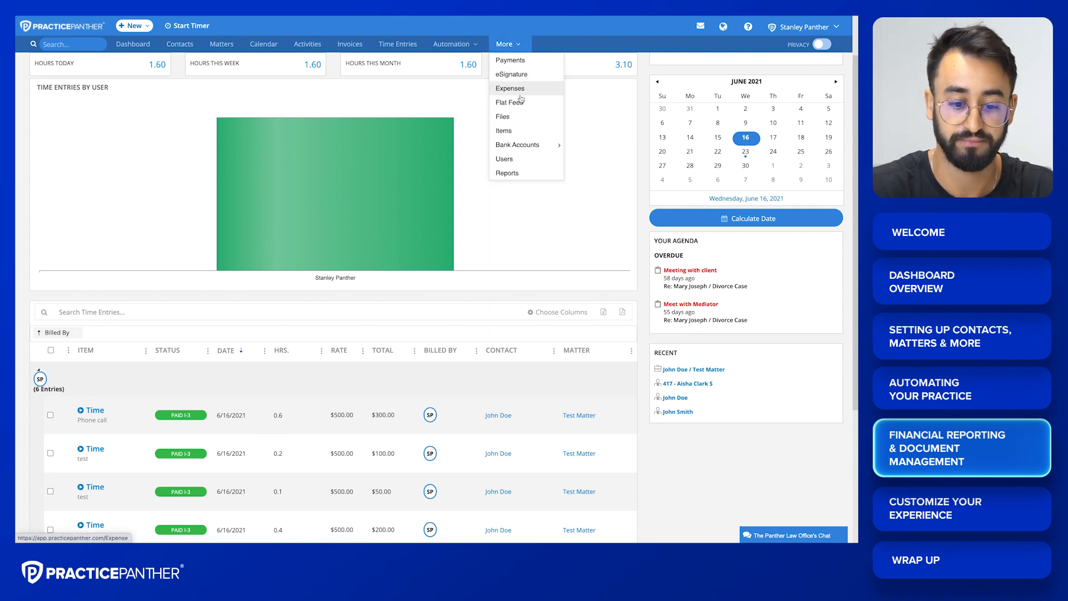
- Open the Productivity Report and compare the billed hours amount with the collected time entries
click(507, 172)
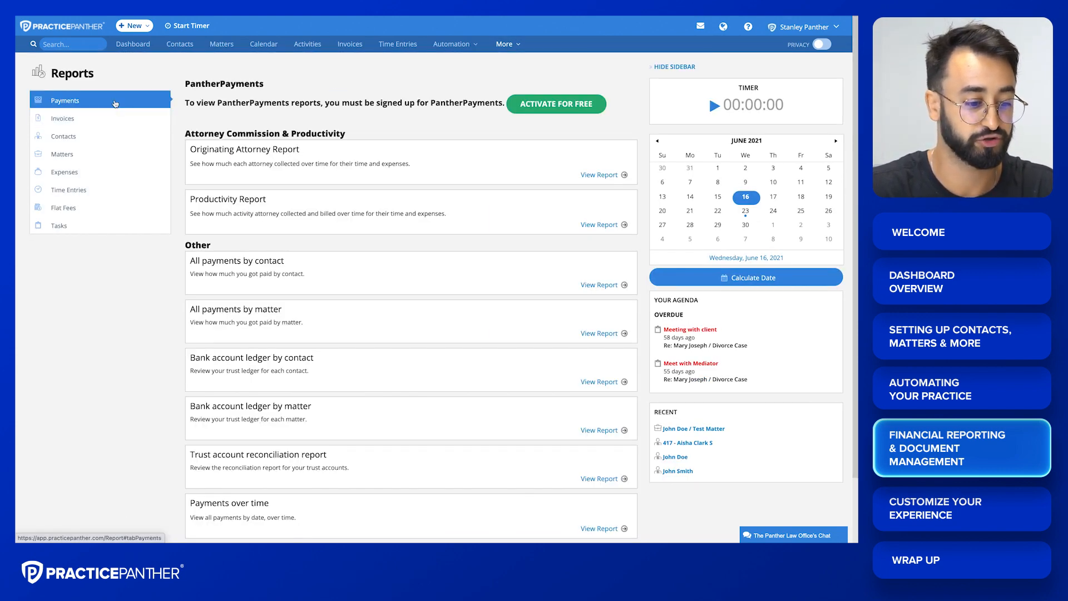
click(242, 200)
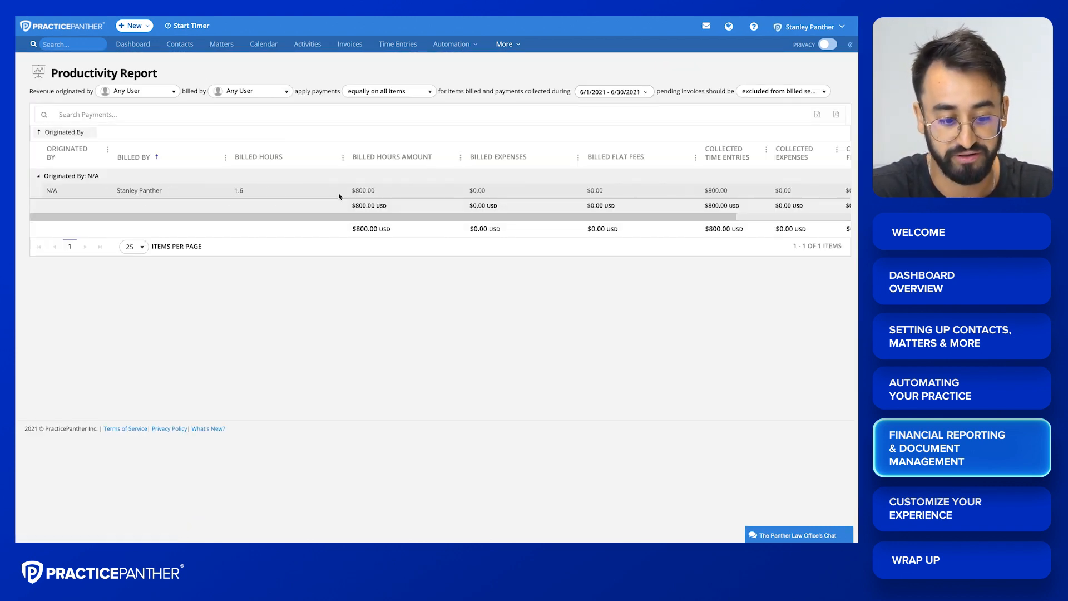
drag(347, 196, 393, 187)
scroll(394, 190, right, 5)
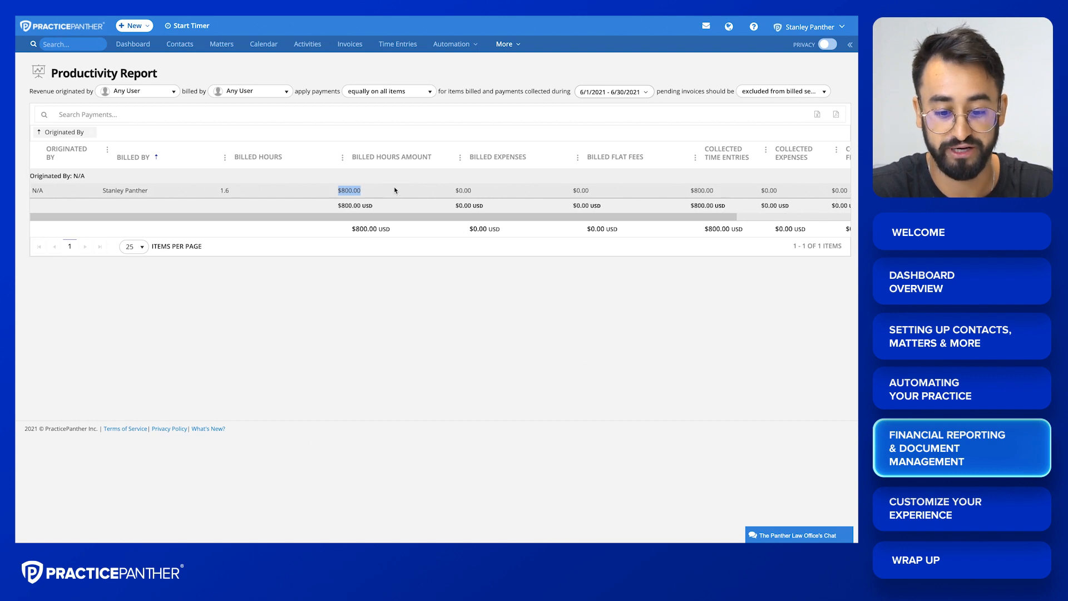
drag(625, 189, 675, 189)
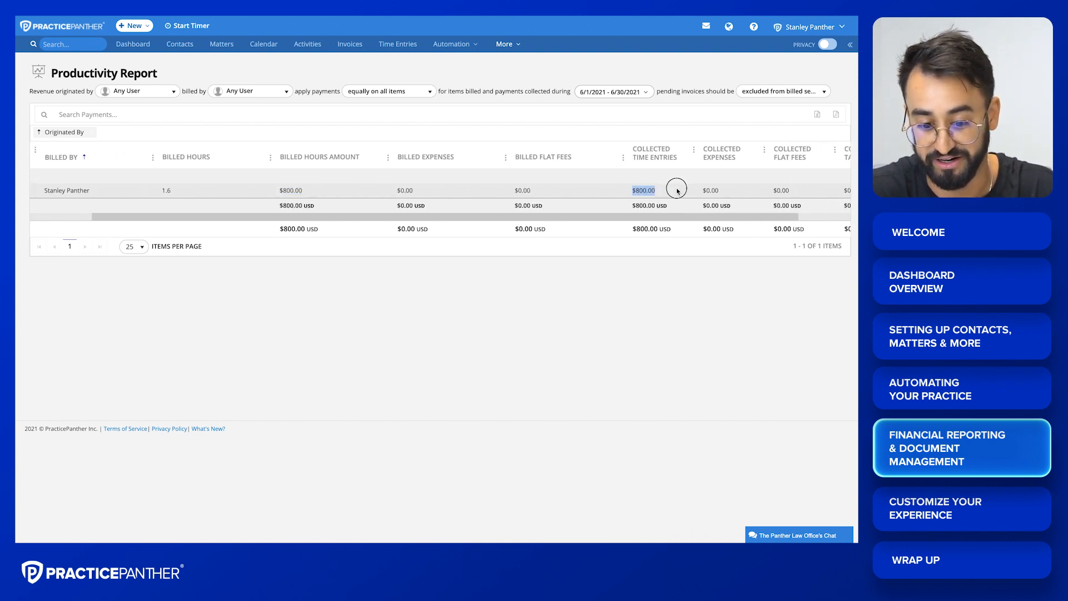
scroll(677, 192, left, 4)
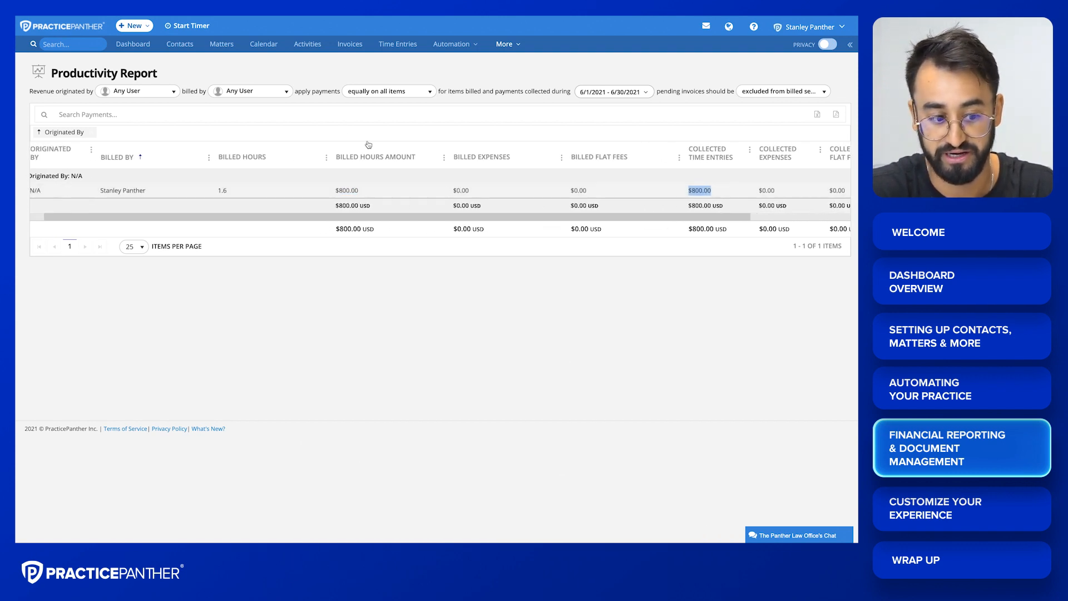
- Open the Originating Attorney Report, show it with details instead of a summary, and review its collected amounts
click(517, 47)
click(523, 175)
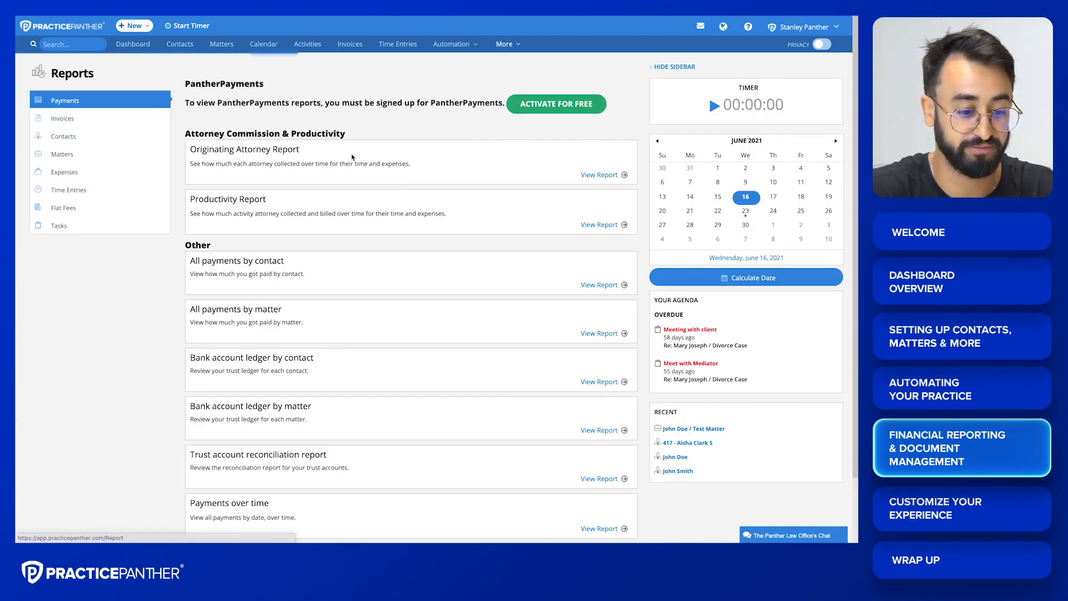
click(282, 155)
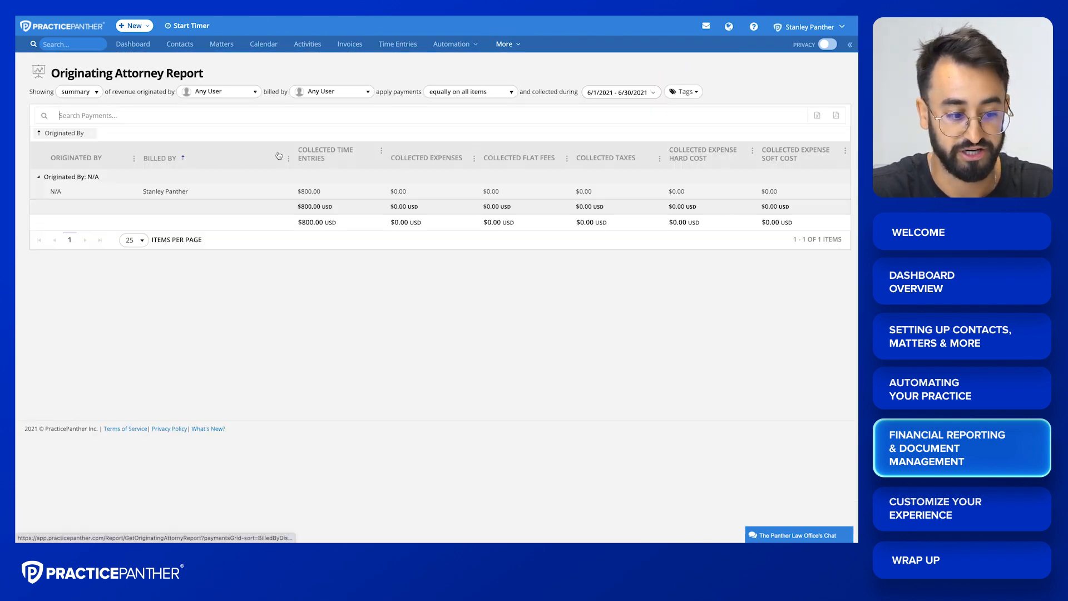
click(100, 92)
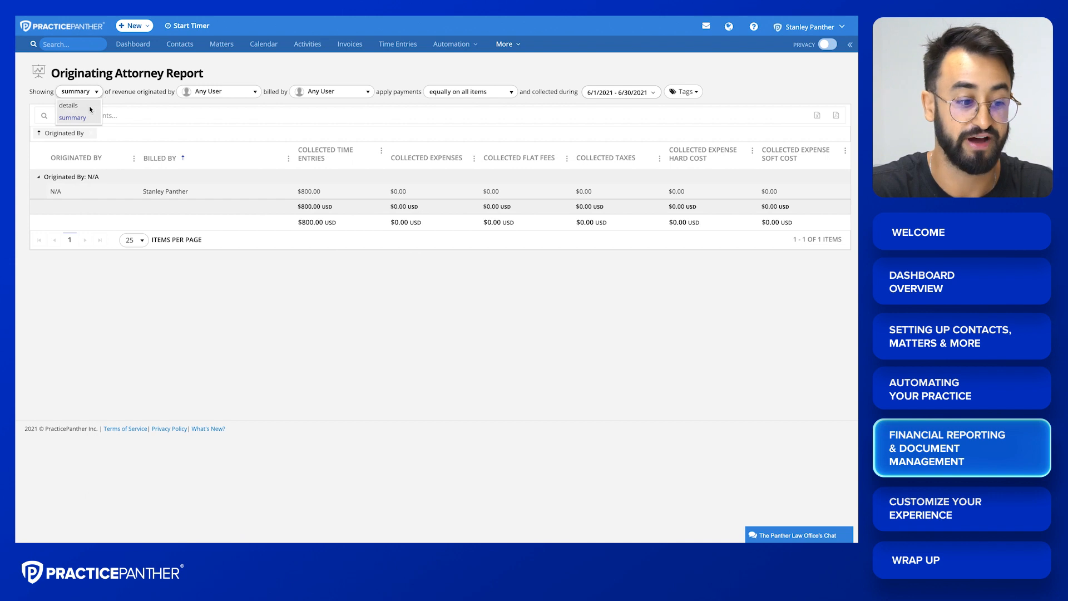
click(84, 105)
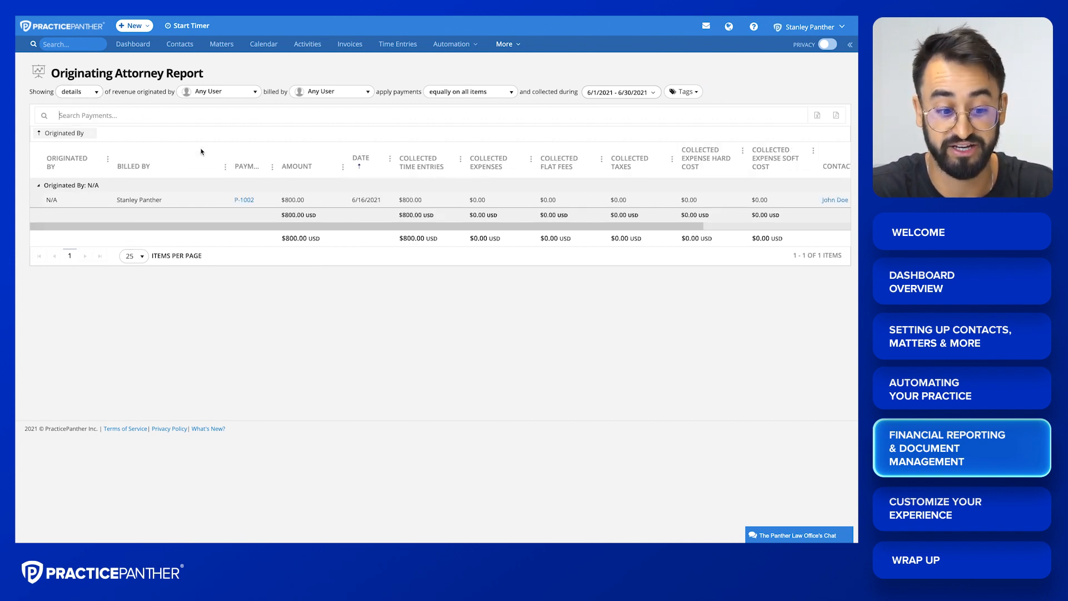
scroll(295, 203, right, 2)
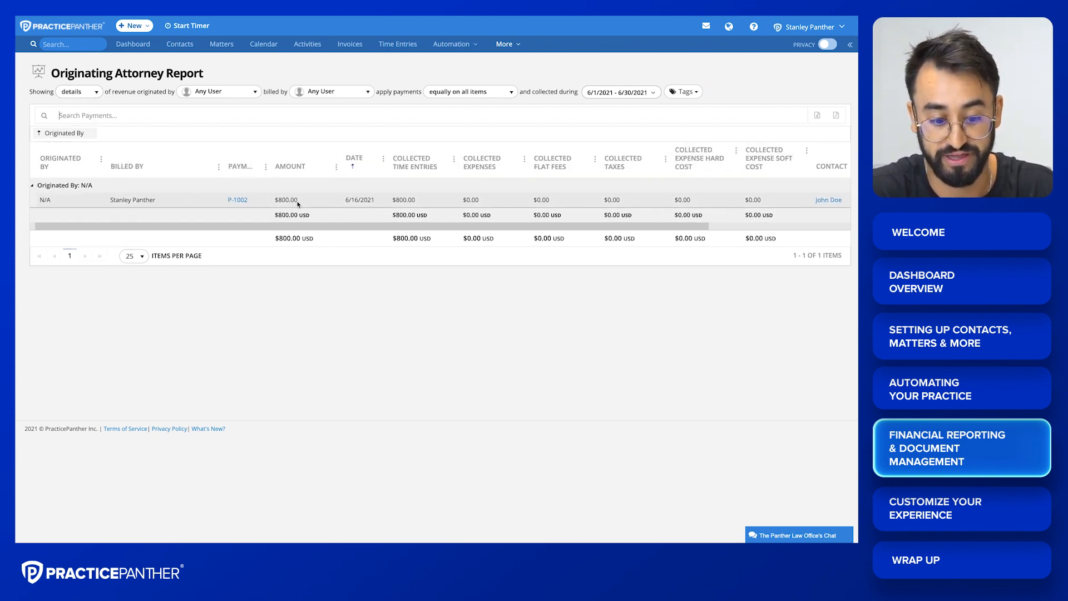
scroll(297, 203, right, 5)
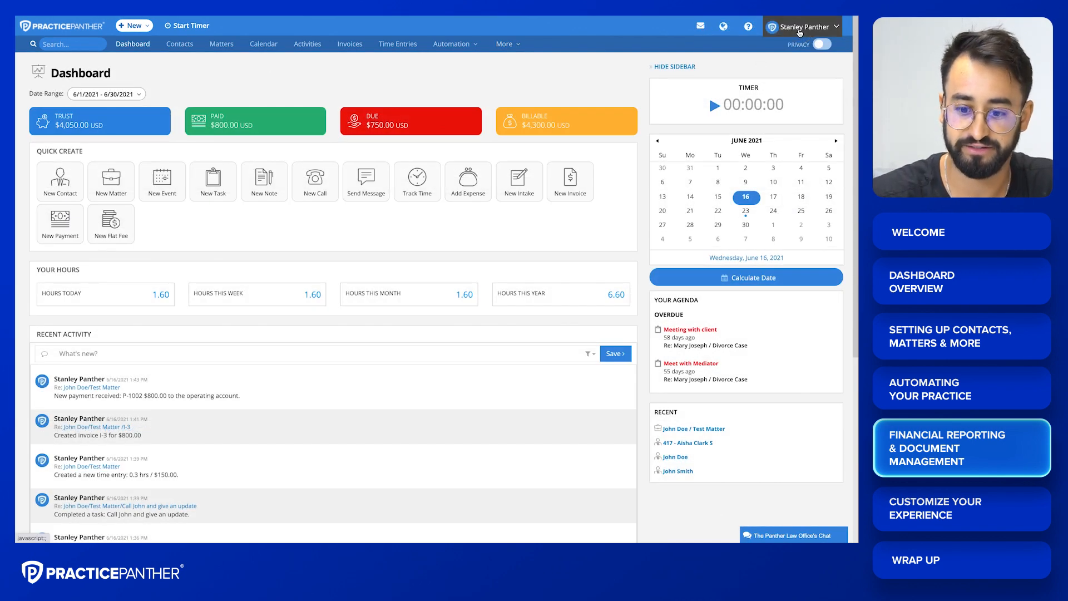
- Open the account settings and look through the personal, company, invoice, user and integration categories
click(804, 27)
click(725, 65)
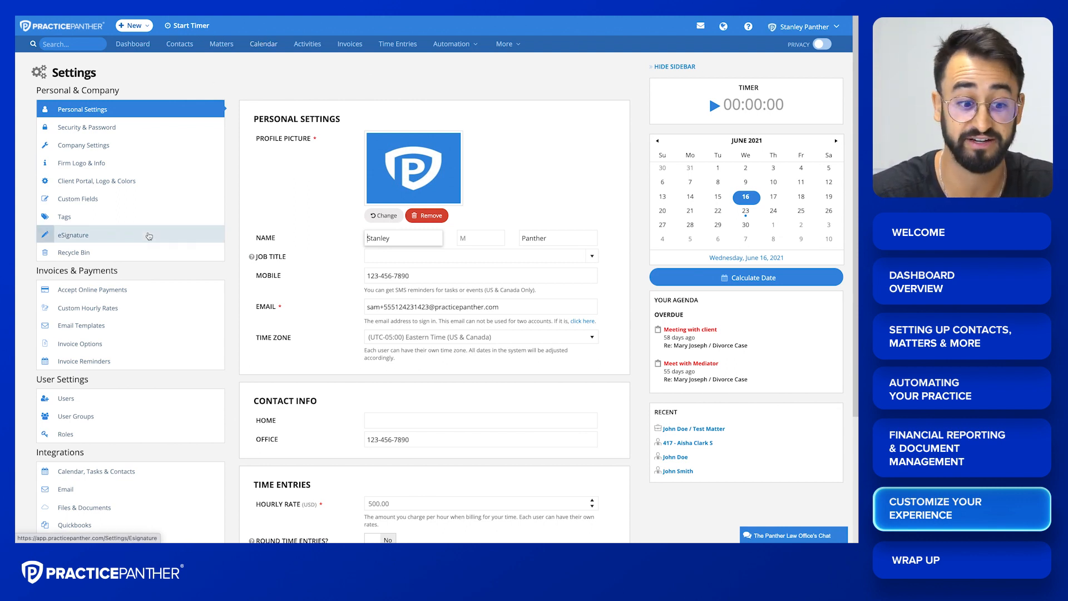
scroll(149, 236, down, 3)
scroll(150, 235, up, 3)
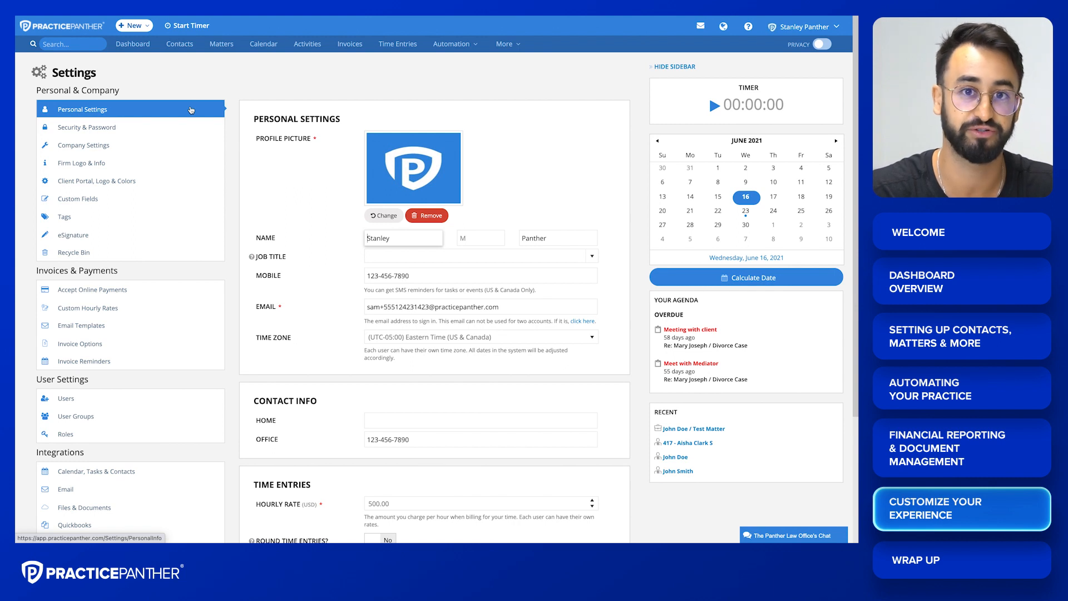
scroll(157, 128, down, 1)
scroll(157, 128, up, 1)
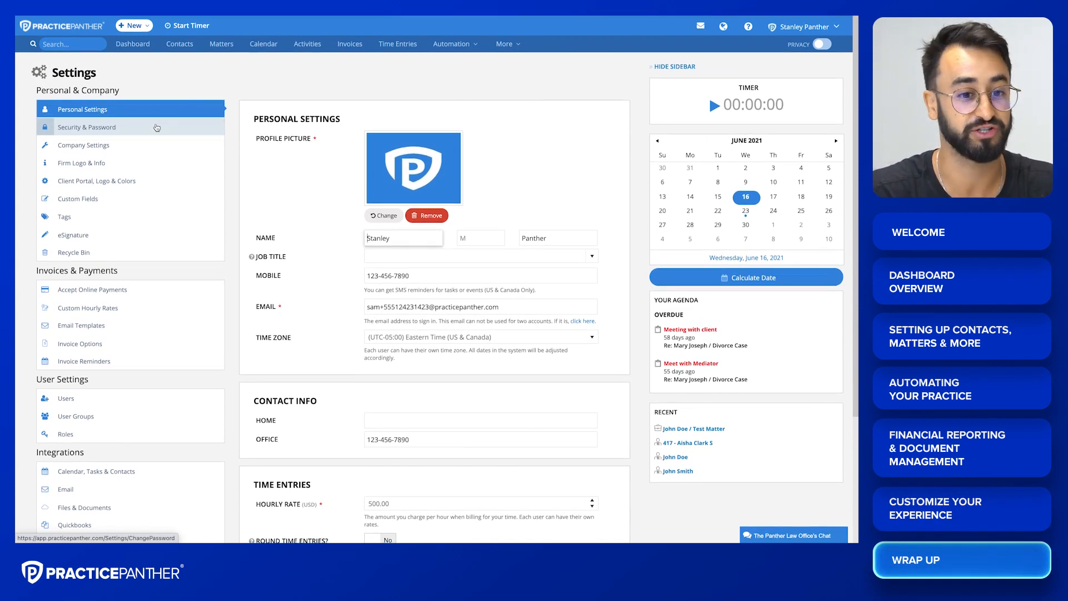